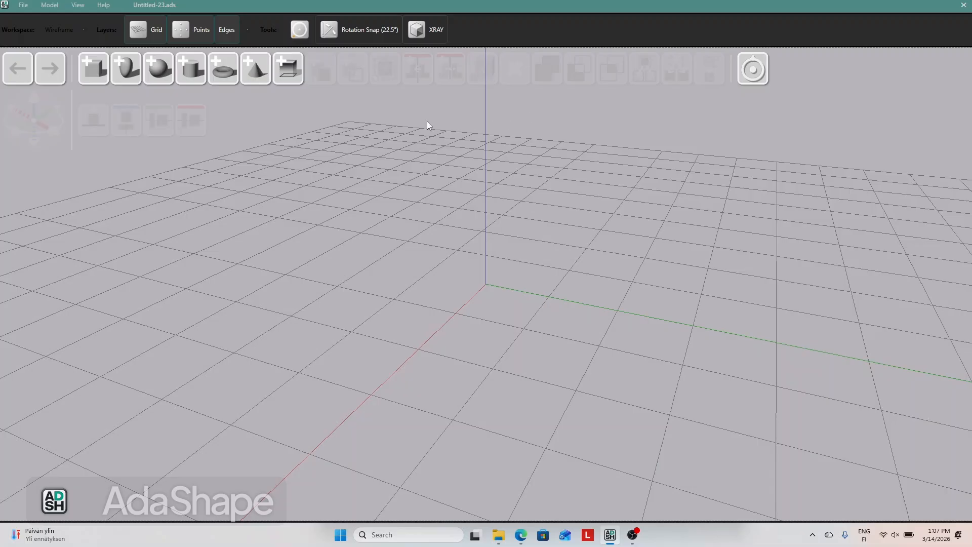
Add an extruded box at the origin and present it as an outline with a buffer distance of about 0.201.
click(289, 75)
middle_drag(317, 187, 336, 220)
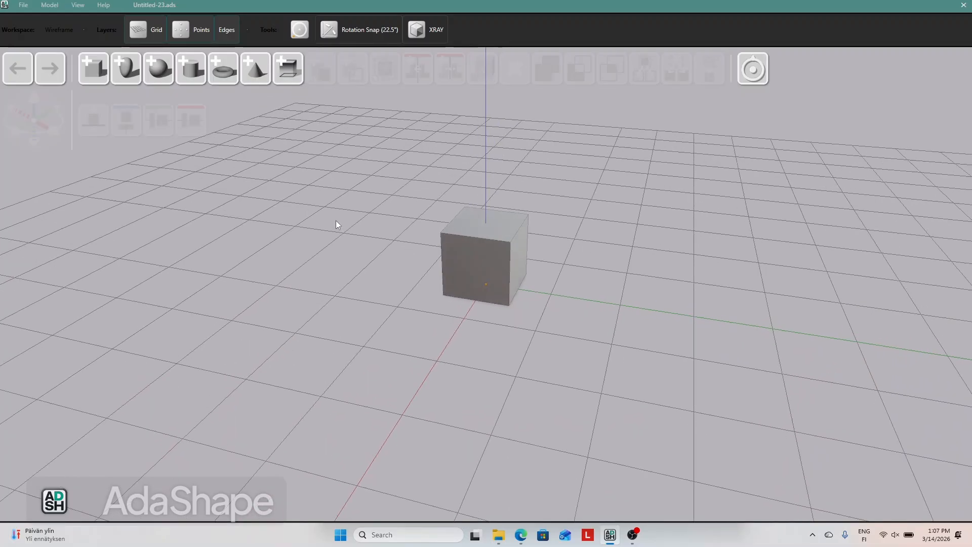
click(466, 273)
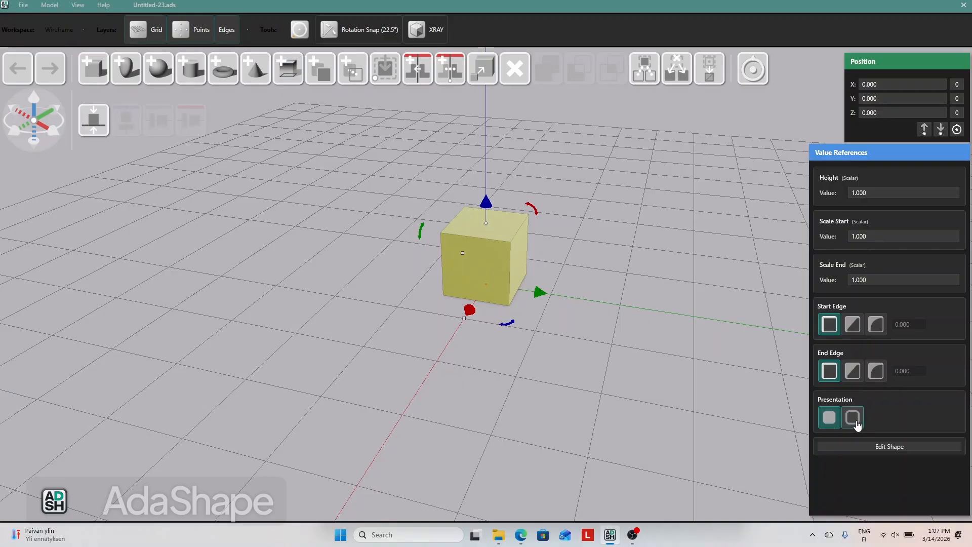
click(853, 418)
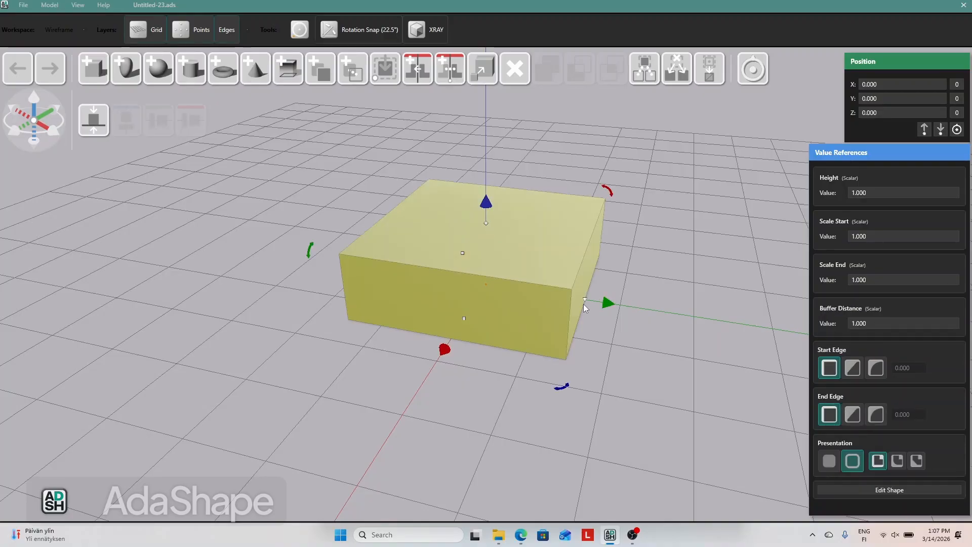
drag(604, 303, 542, 270)
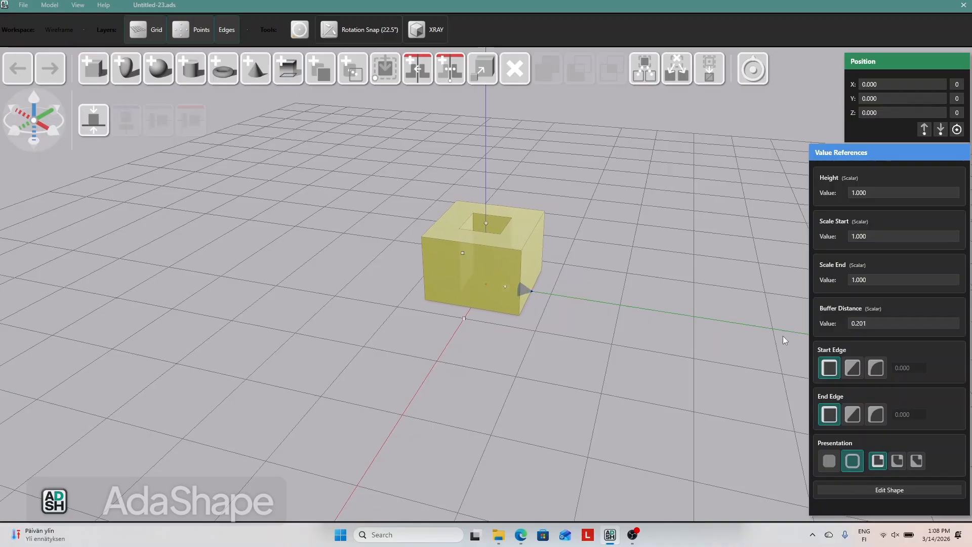
Give the hollow box a chamfered end edge of about 0.134.
click(851, 413)
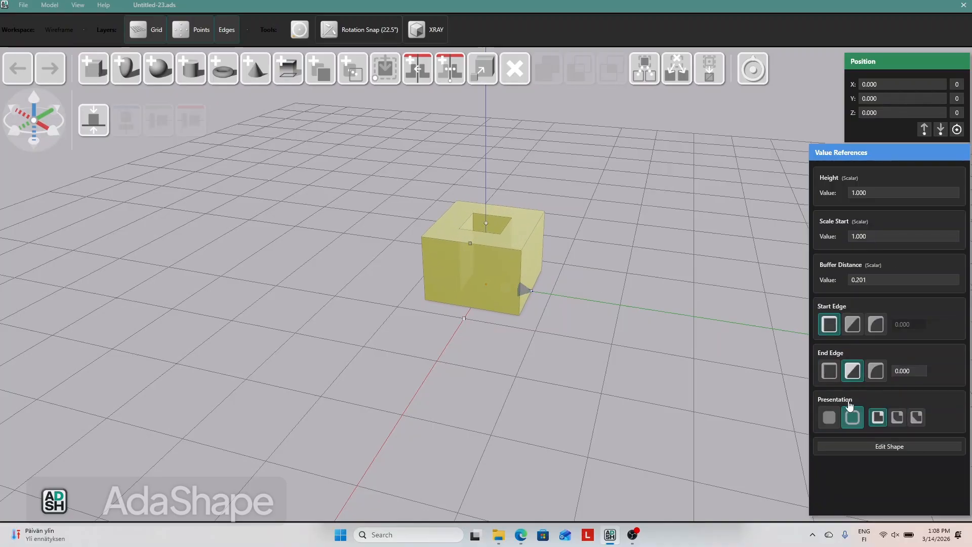
click(602, 234)
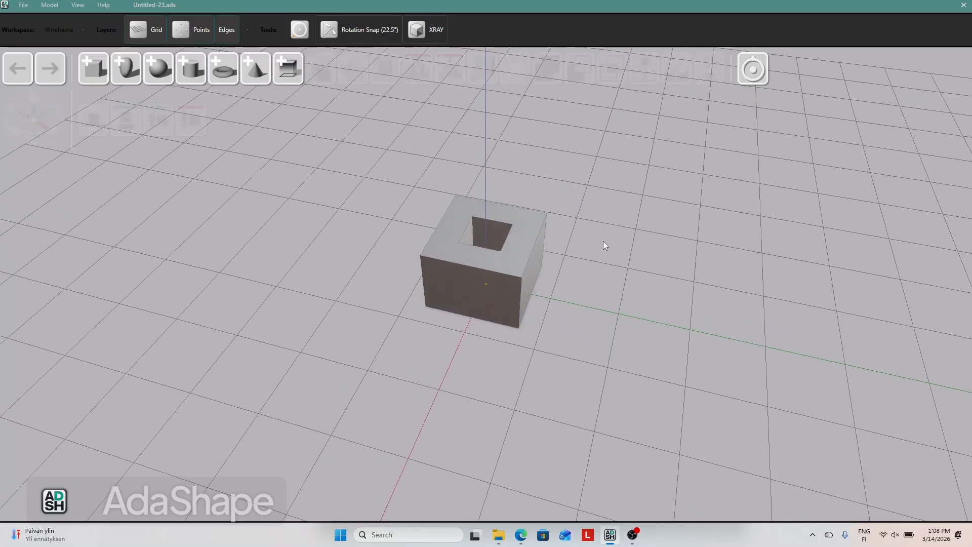
click(527, 237)
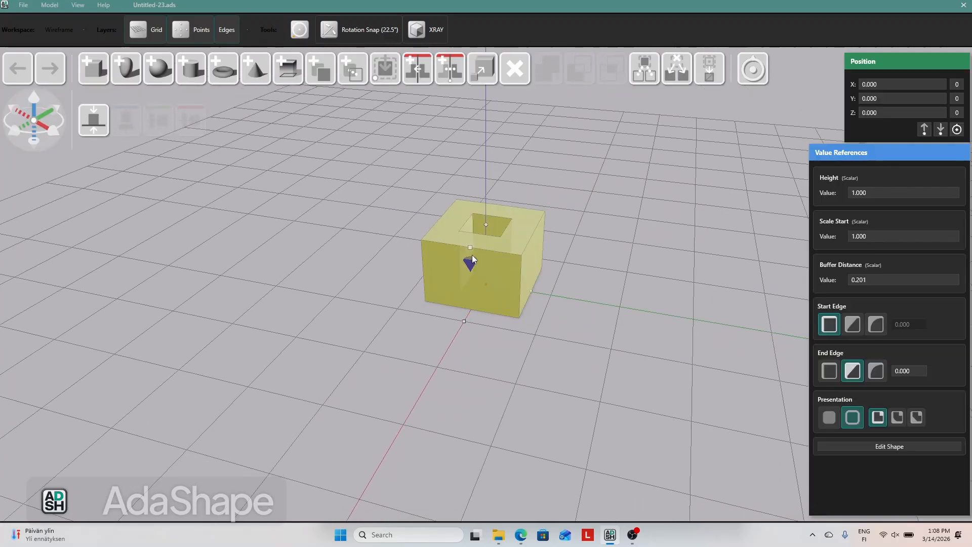
drag(469, 267, 470, 274)
click(593, 198)
mouse_move(593, 197)
mouse_down()
mouse_move(611, 229)
mouse_move(645, 206)
mouse_move(596, 211)
mouse_up()
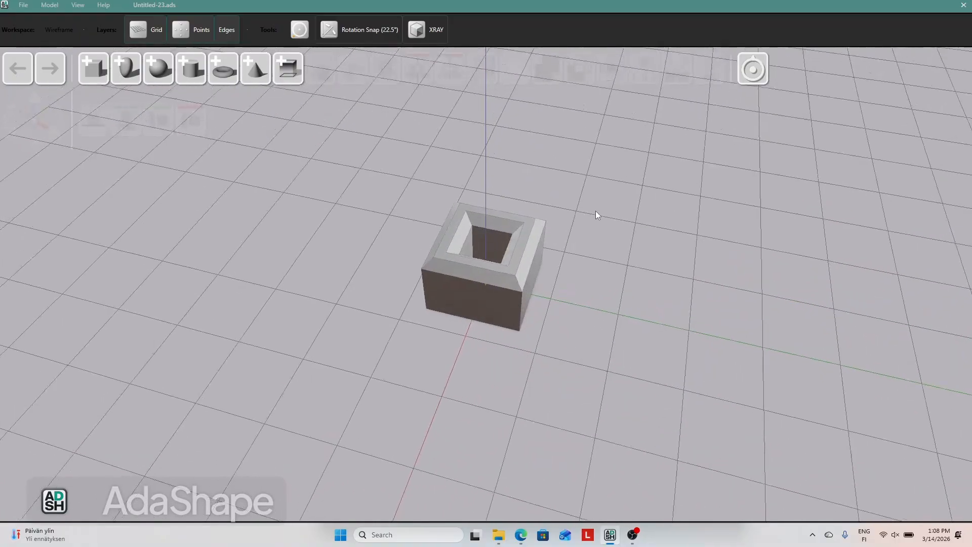
Switch the chamfered box's presentation back to solid.
click(524, 248)
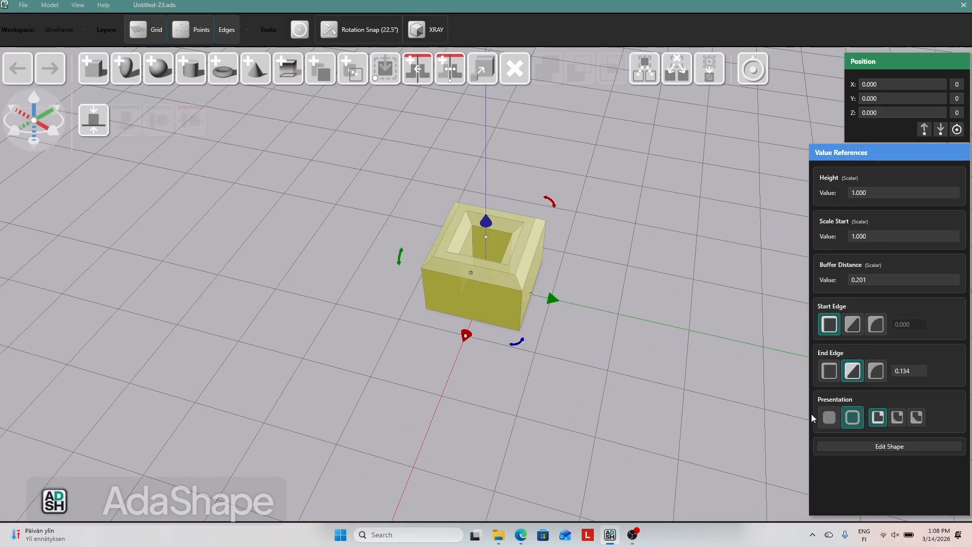
click(828, 418)
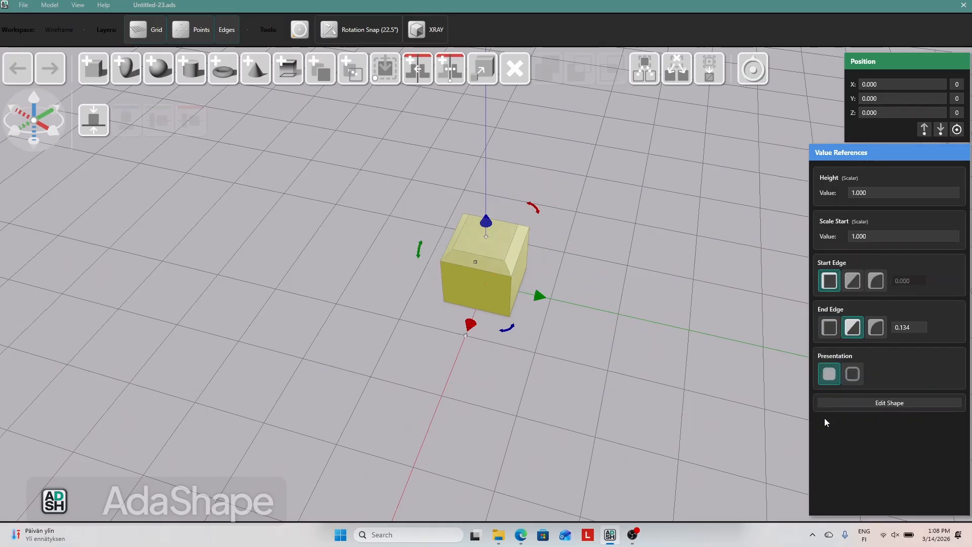
click(706, 397)
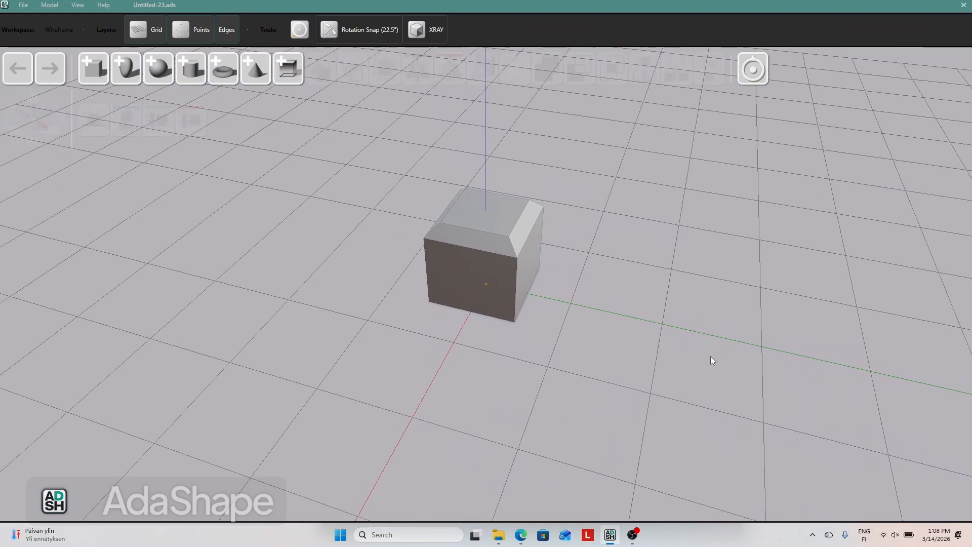
Present the chamfered box as an outline again and reduce its buffer distance to about 0.147.
click(508, 226)
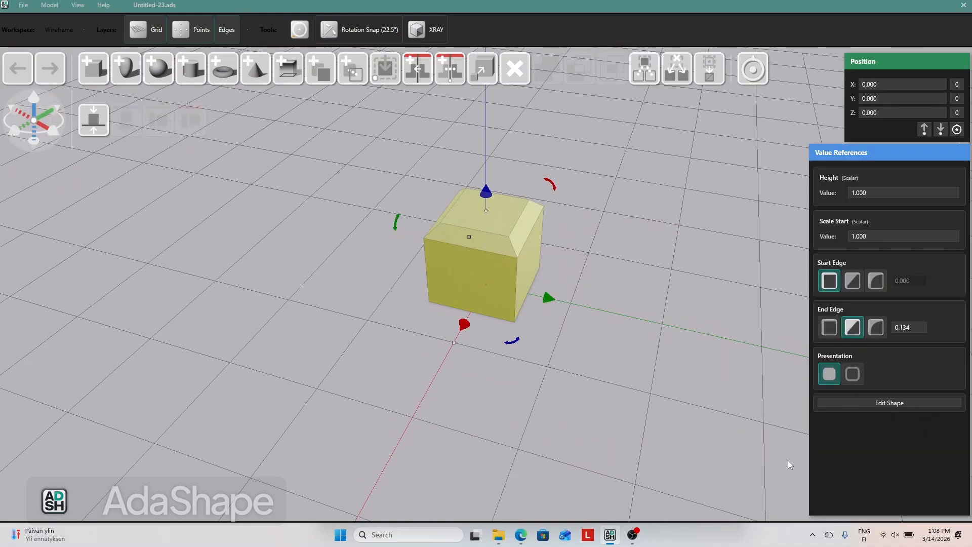
click(858, 375)
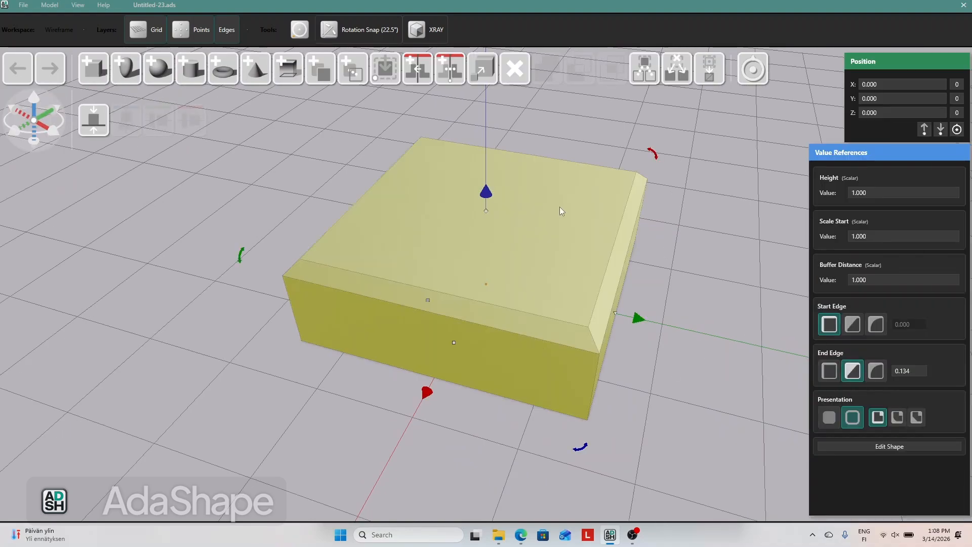
drag(630, 319, 527, 256)
click(627, 261)
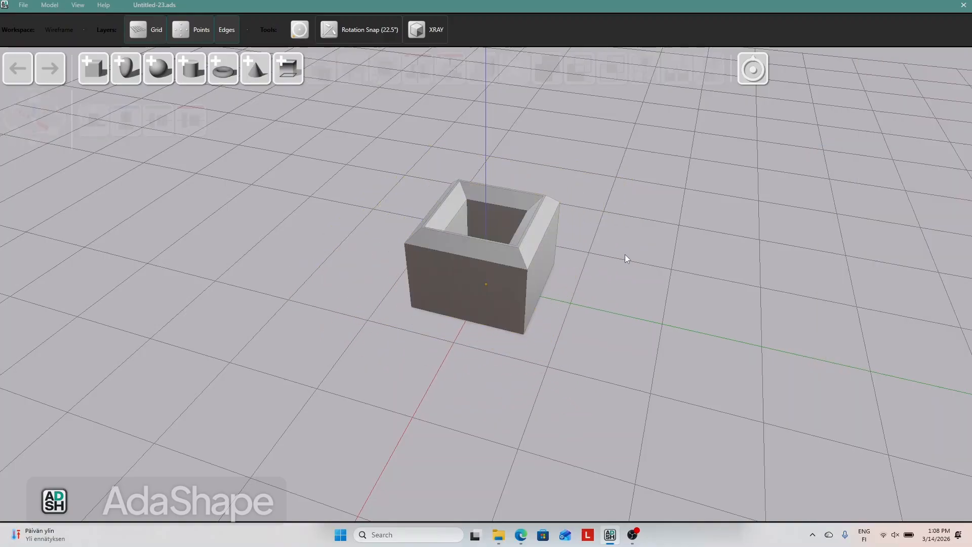
Edit the extrusion's profile, stretching the square into a long horizontal slot with fully rounded ends, and update the model.
click(512, 242)
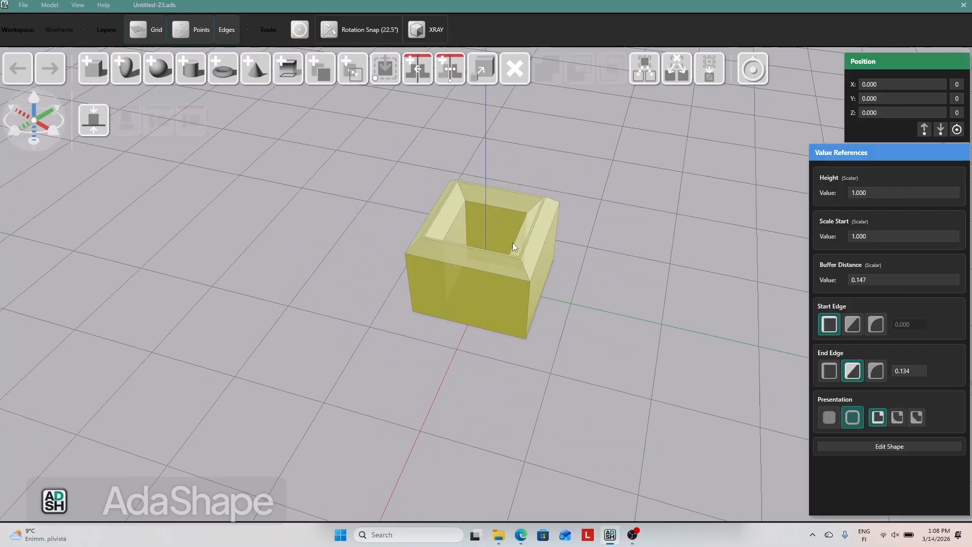
click(892, 447)
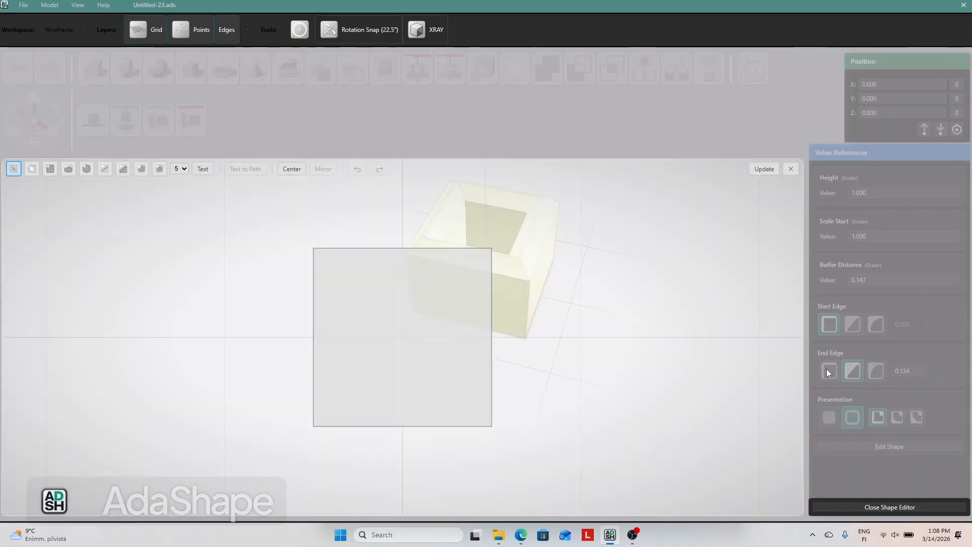
scroll(618, 351, down, 5)
middle_drag(678, 341, 458, 335)
click(337, 342)
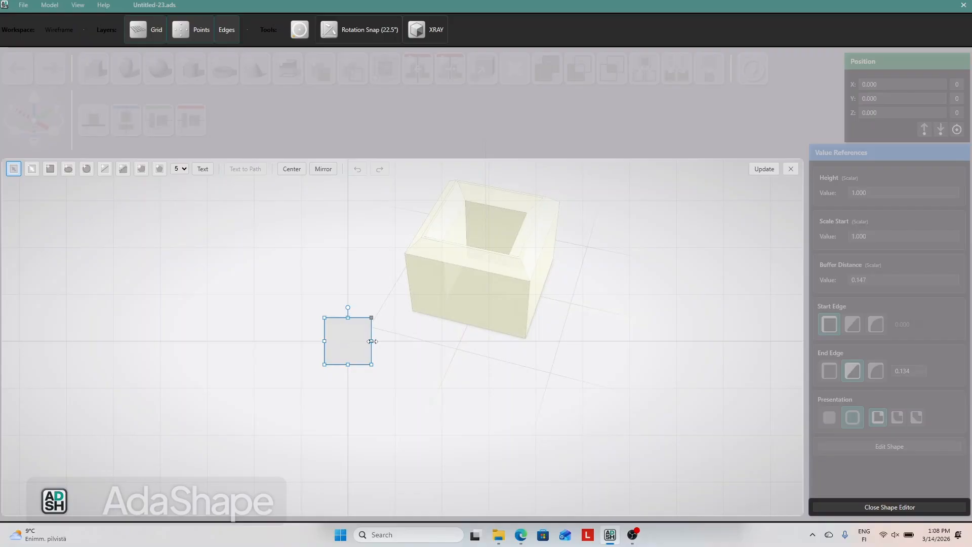
drag(372, 341, 499, 318)
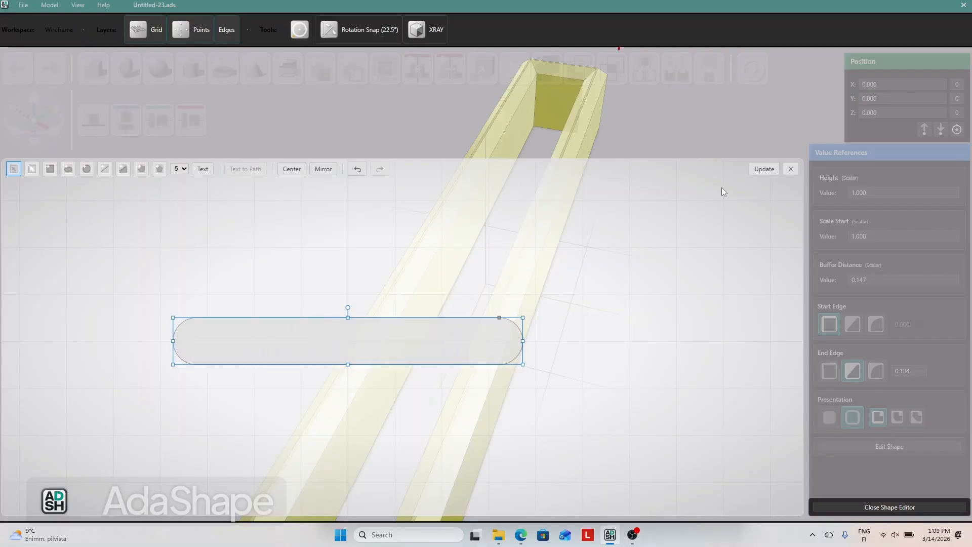
click(763, 170)
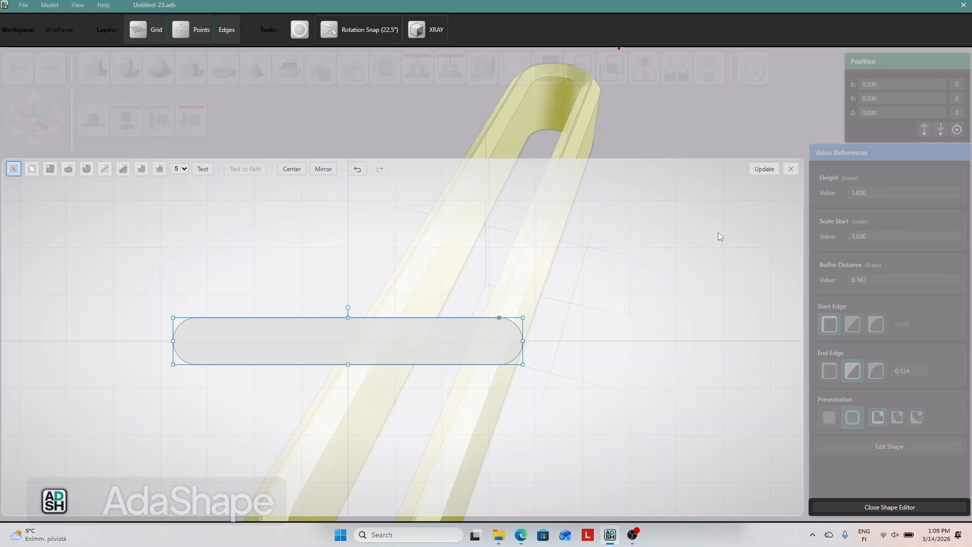
click(793, 172)
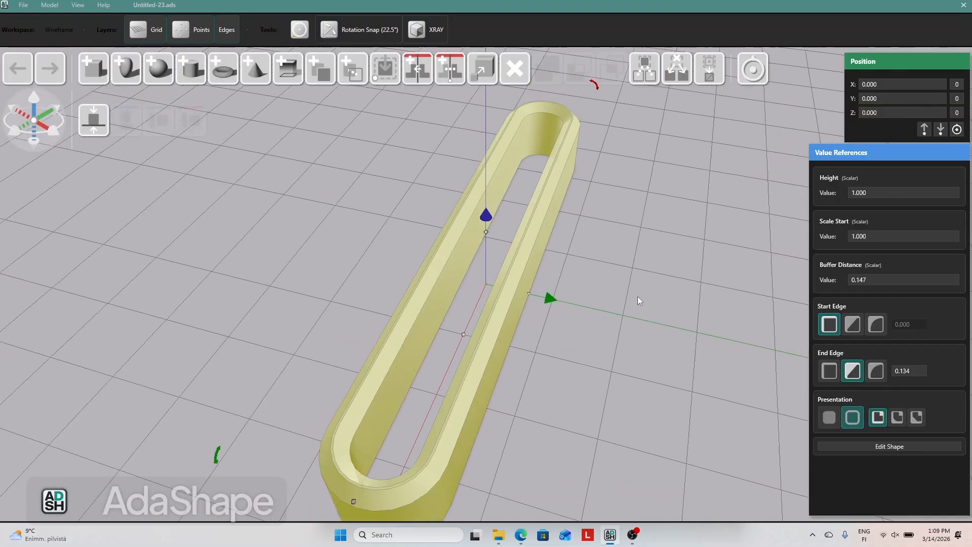
Replace the rounded slot profile with a single slightly sloping line and update the model.
click(871, 448)
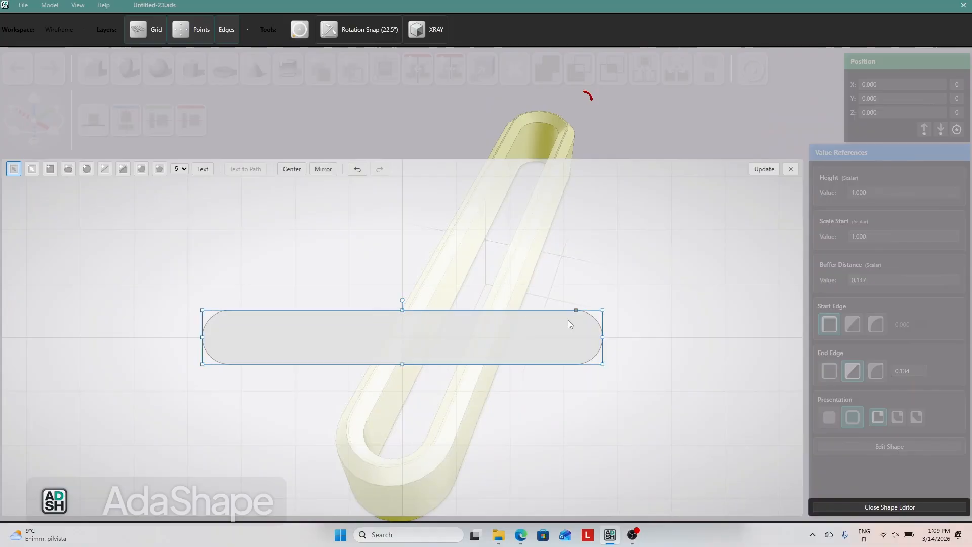
key(Delete)
click(105, 169)
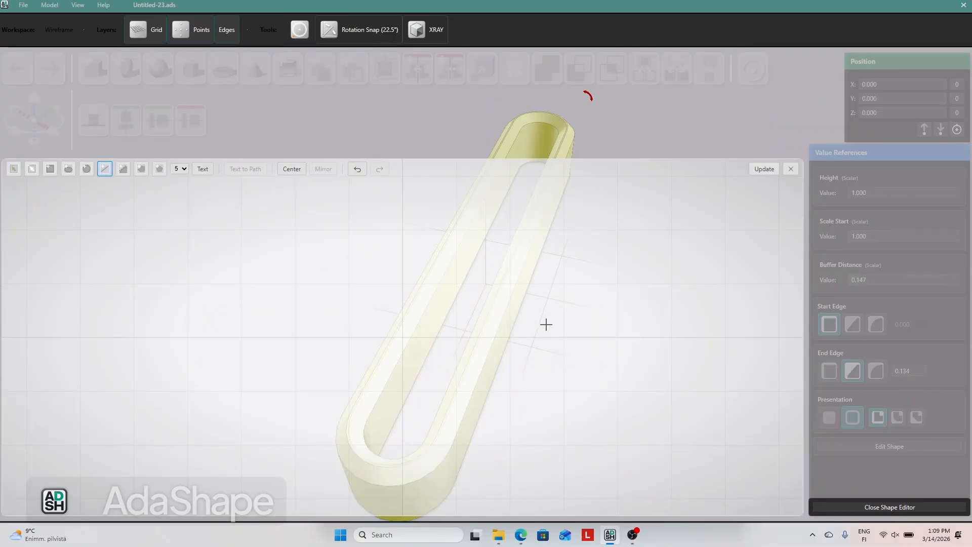
click(571, 328)
click(267, 299)
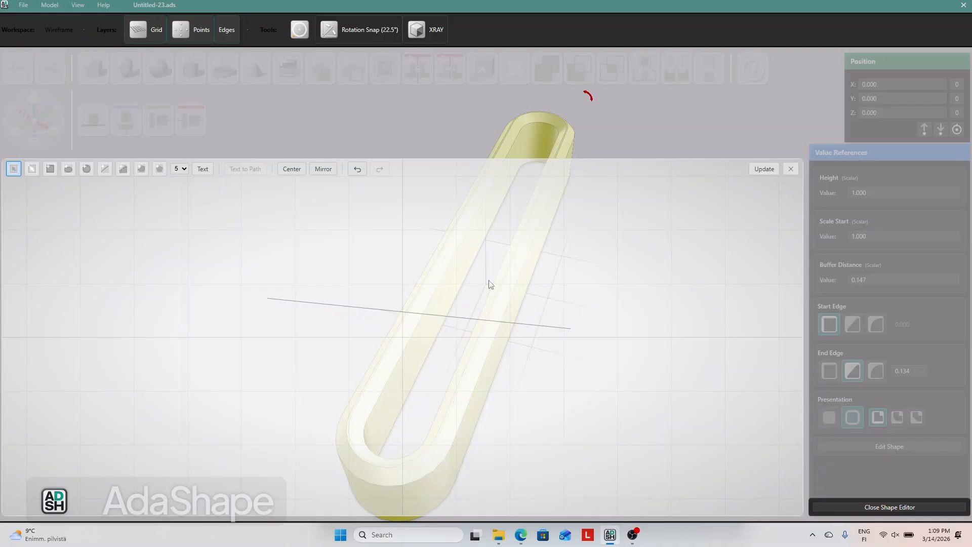
click(757, 169)
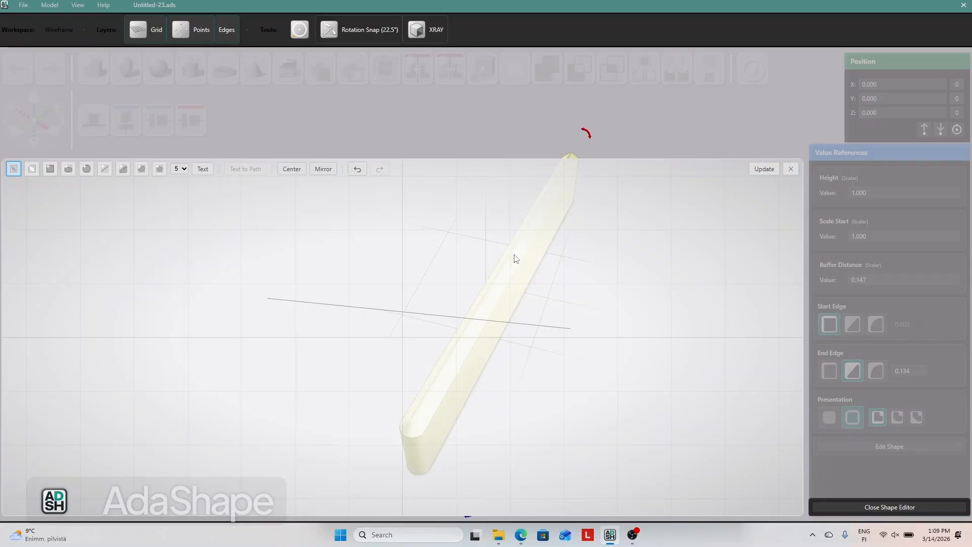
Replace the line with an open three-segment polyline running down, across and partway up, and update the model.
click(489, 321)
key(Delete)
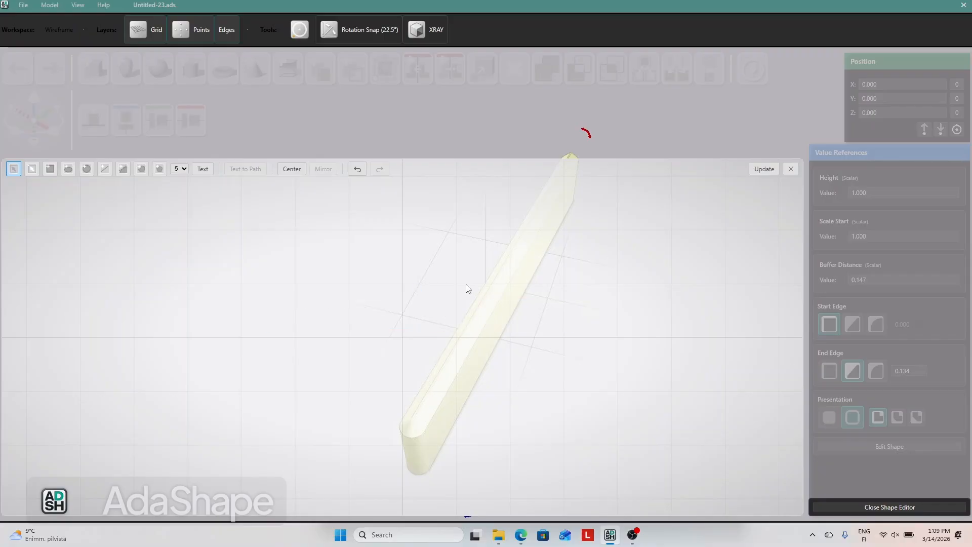
click(141, 172)
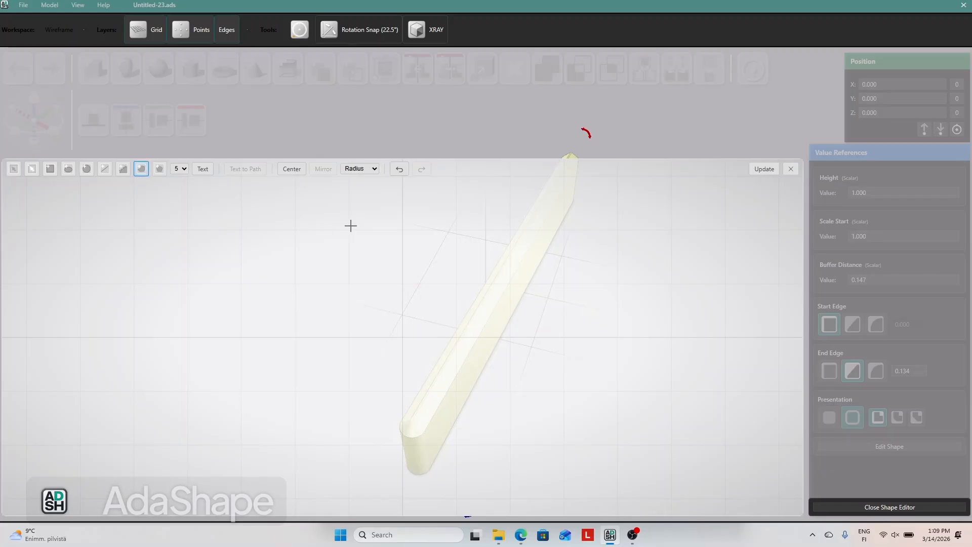
click(334, 201)
click(334, 411)
click(494, 416)
click(483, 350)
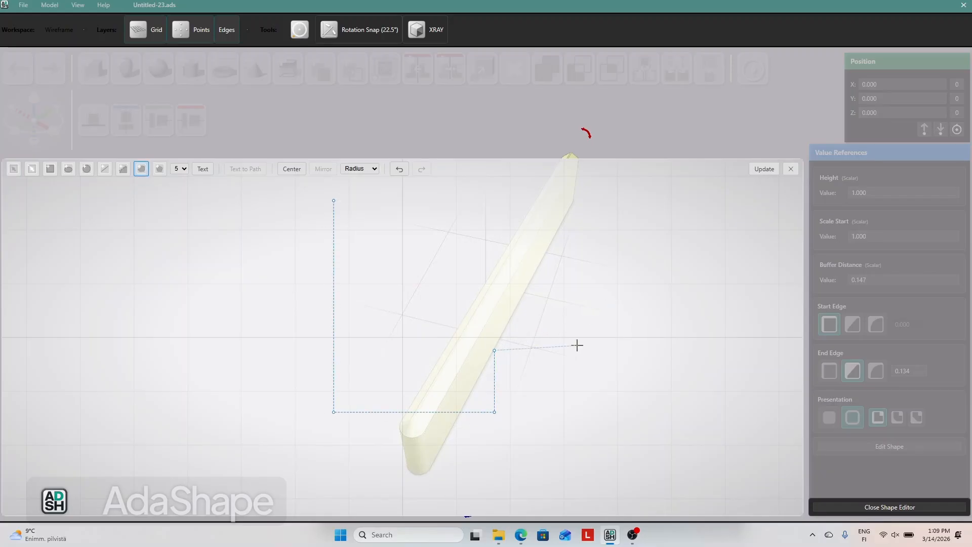
key(Escape)
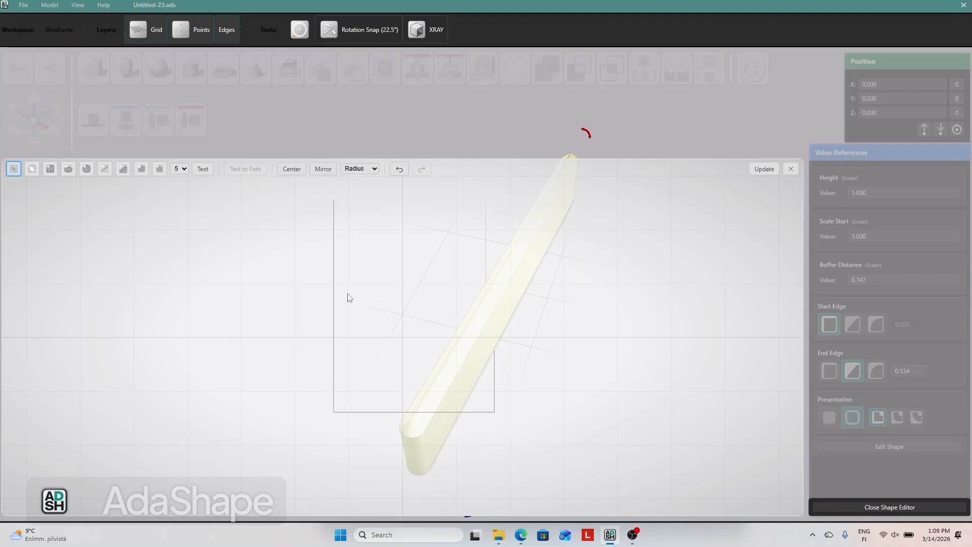
click(761, 171)
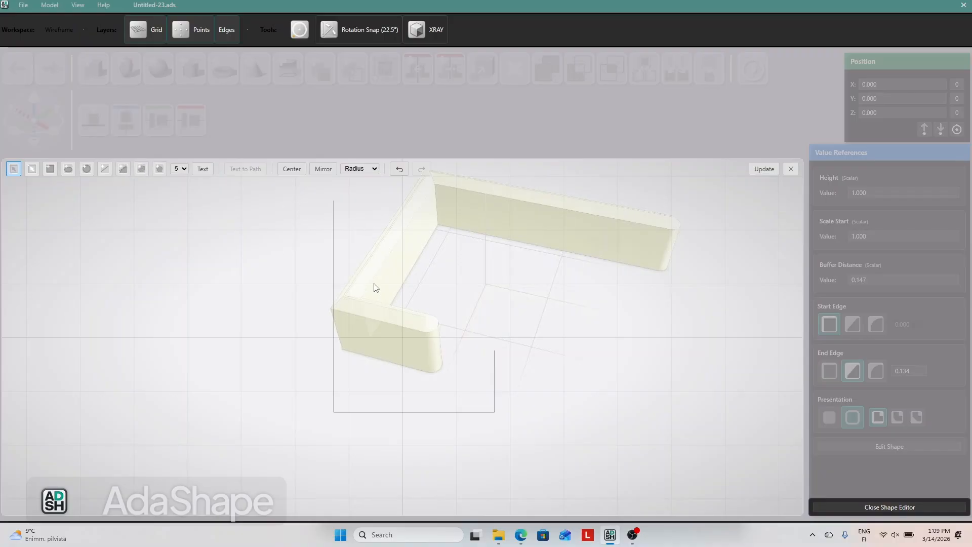
Shift the open polyline slightly, round its two corners, and update the model.
mouse_move(334, 271)
mouse_down()
mouse_move(369, 288)
mouse_move(343, 285)
mouse_up()
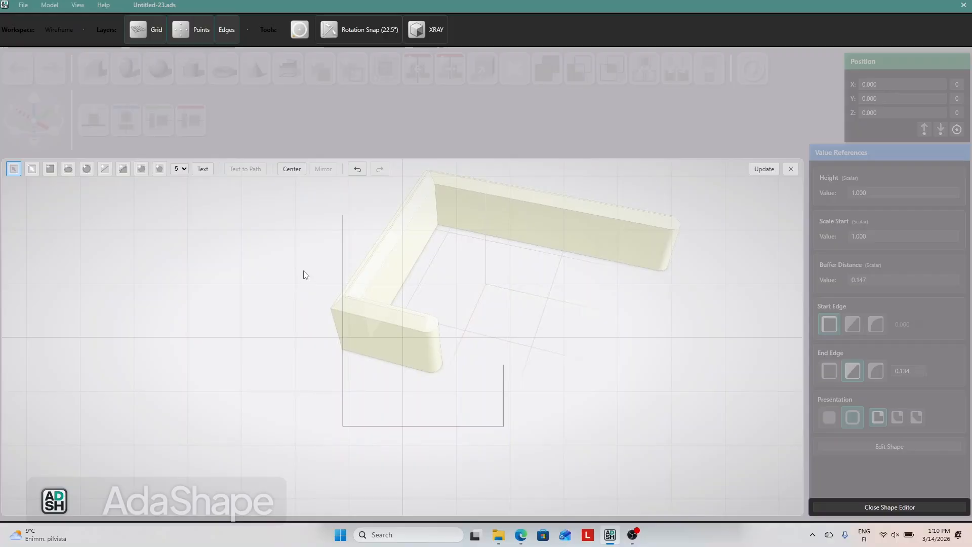
click(343, 297)
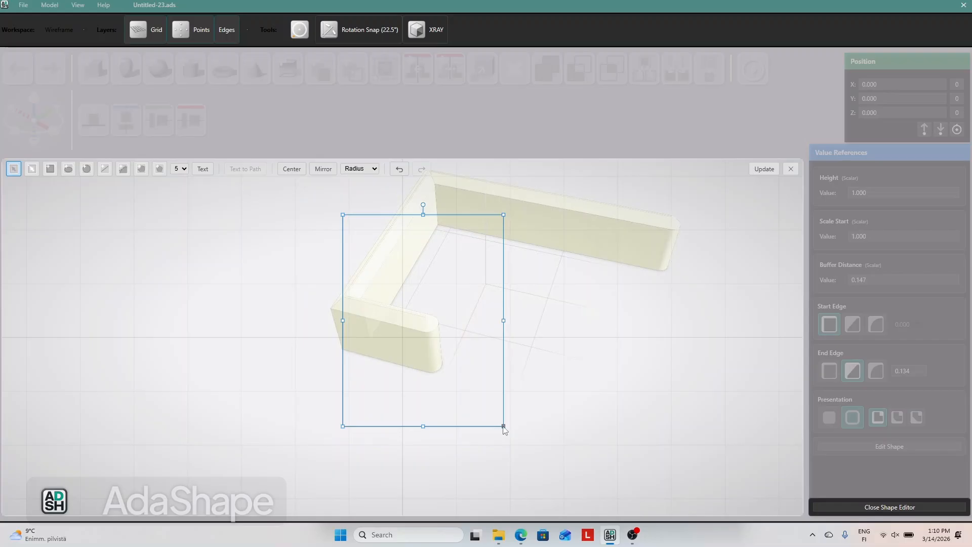
drag(504, 426, 502, 394)
click(515, 379)
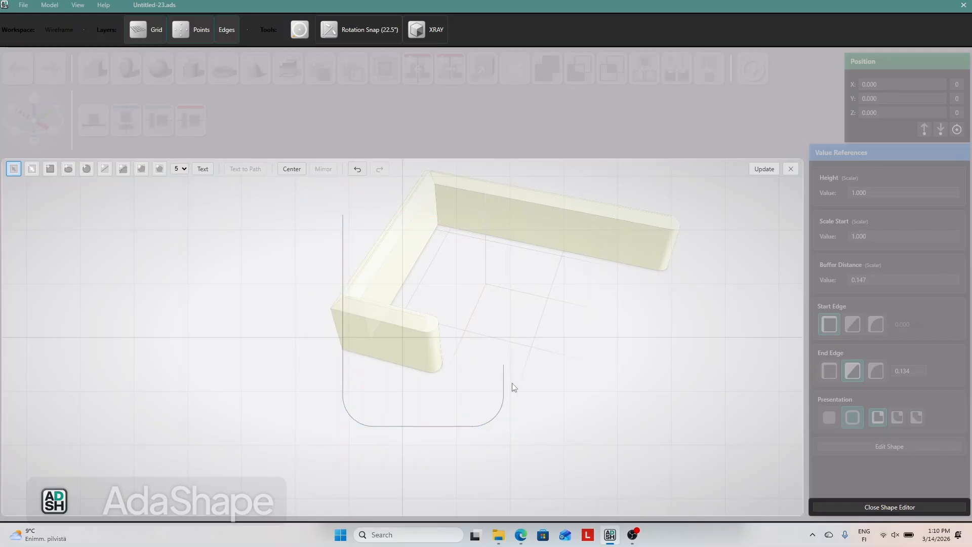
click(759, 169)
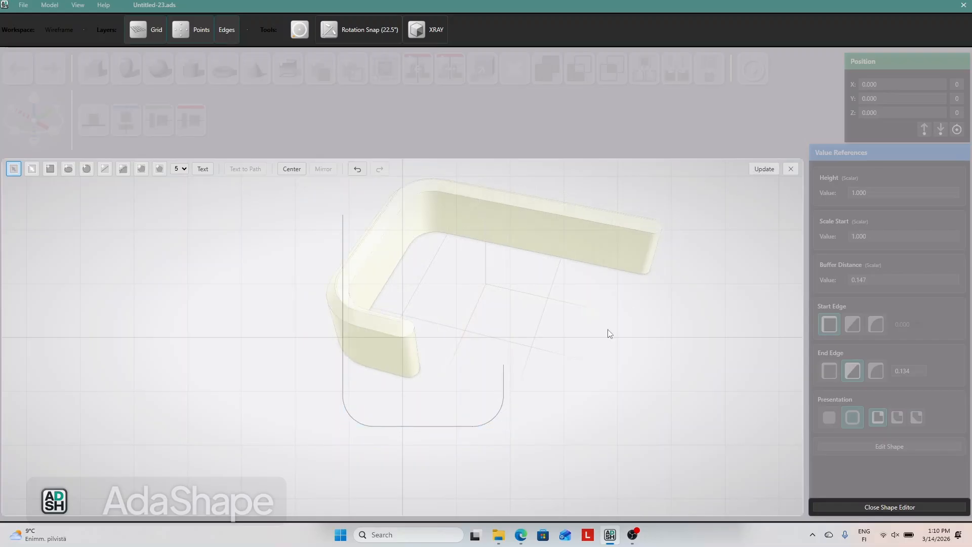
Replace the rounded polyline with a wide horizontal ellipse and update the model.
click(504, 393)
key(Delete)
click(68, 168)
drag(283, 313, 567, 446)
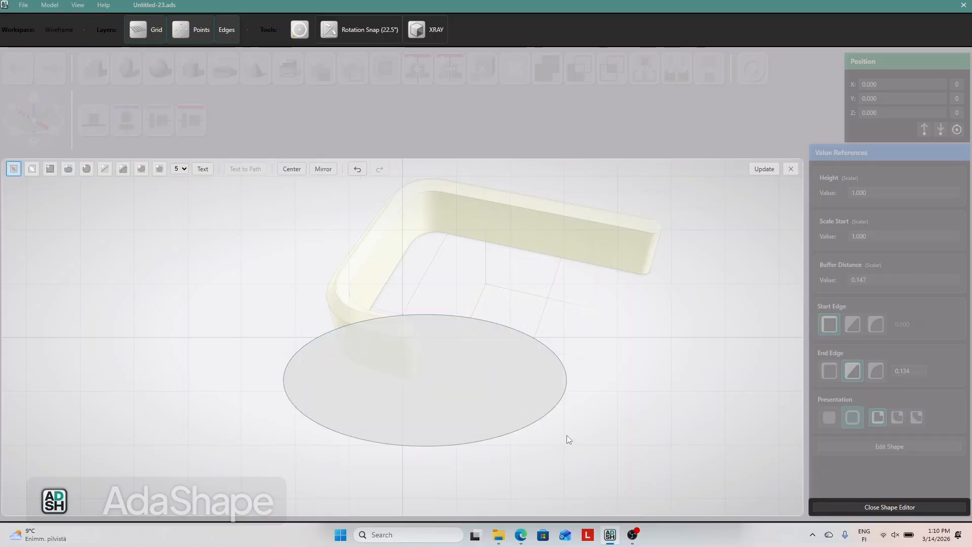
click(762, 169)
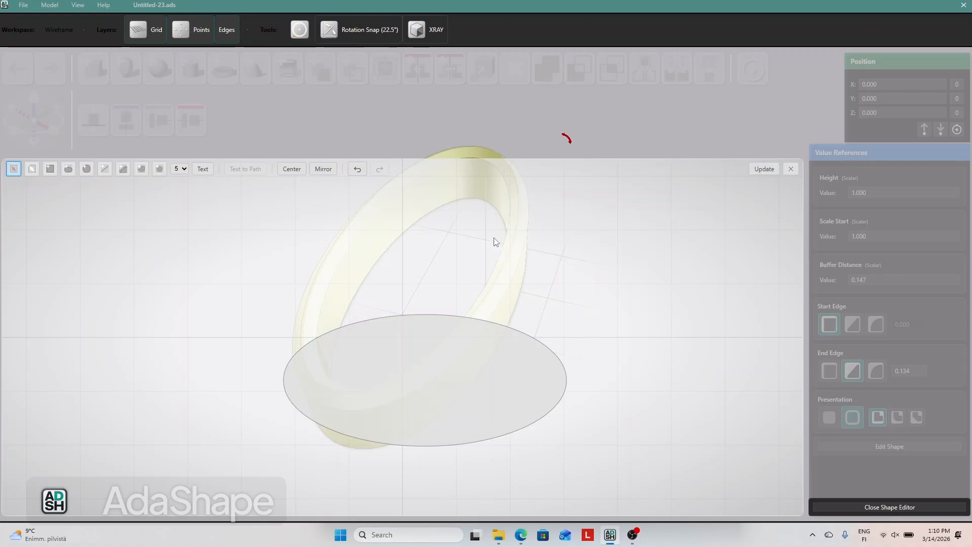
Move the ellipse profile up and slightly across to the origin, and change the extrusion's presentation to solid.
drag(479, 362, 458, 338)
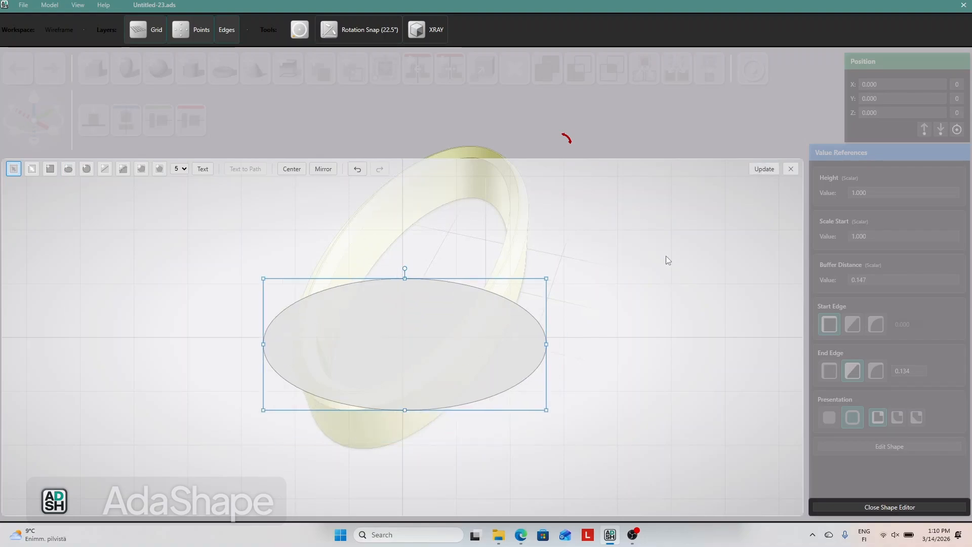
click(793, 171)
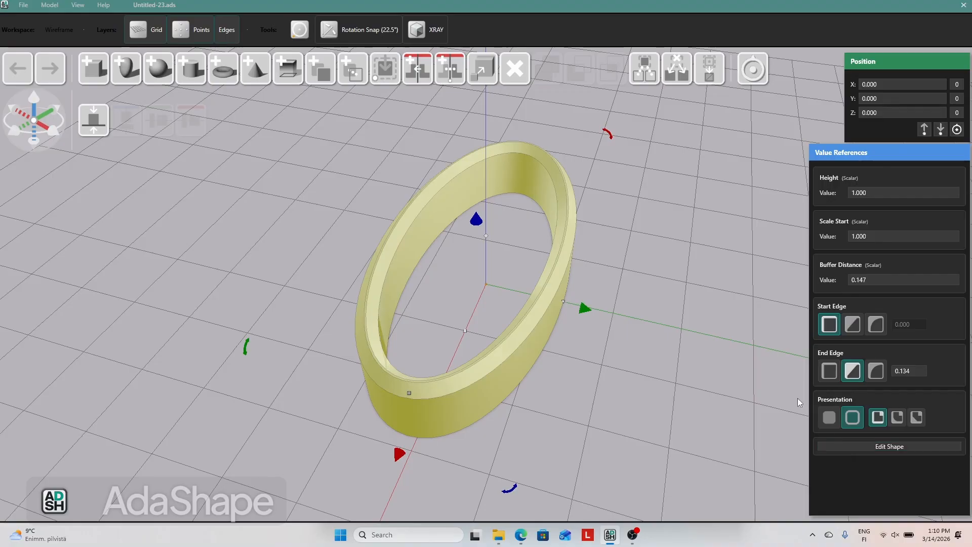
click(829, 417)
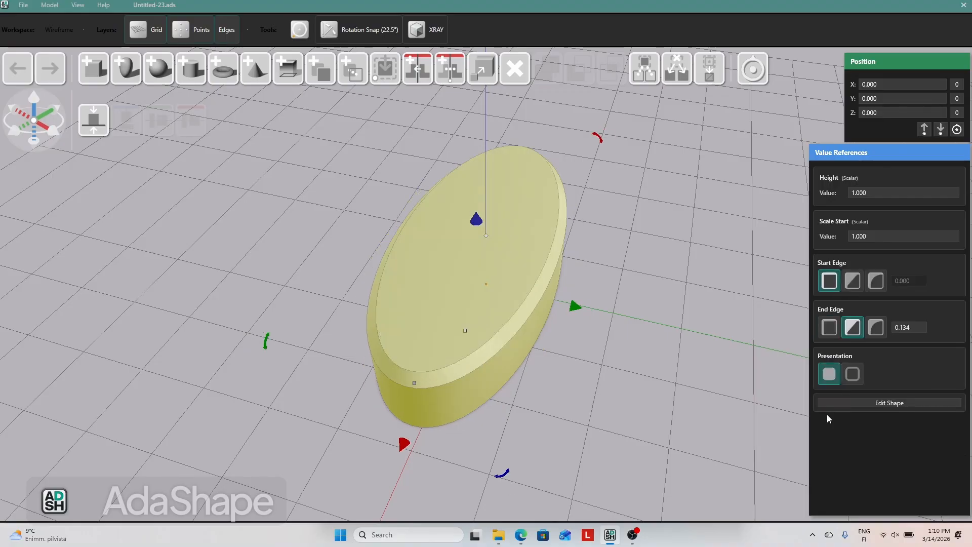
Replace the ellipse with a closed eight-corner J-shaped profile with one long and one short arm, and update the model.
click(876, 402)
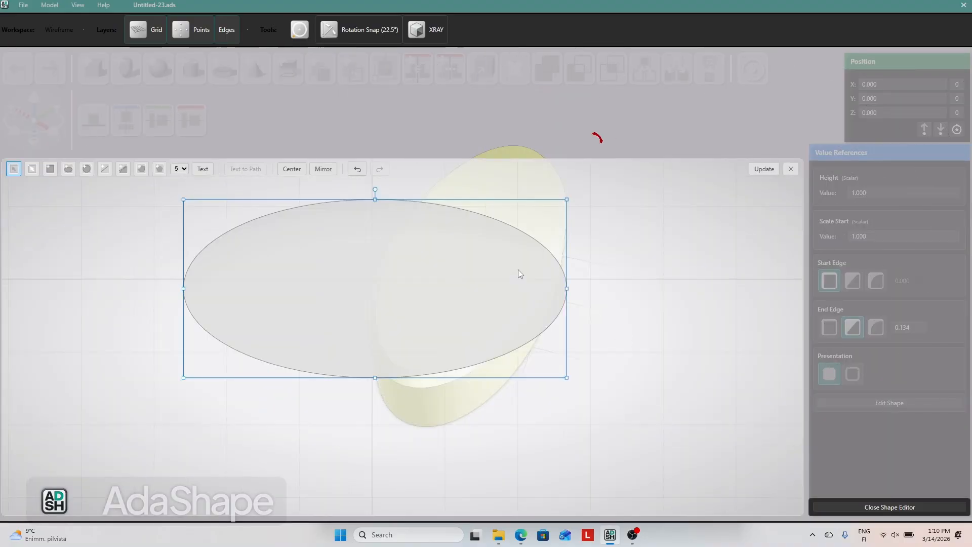
key(Delete)
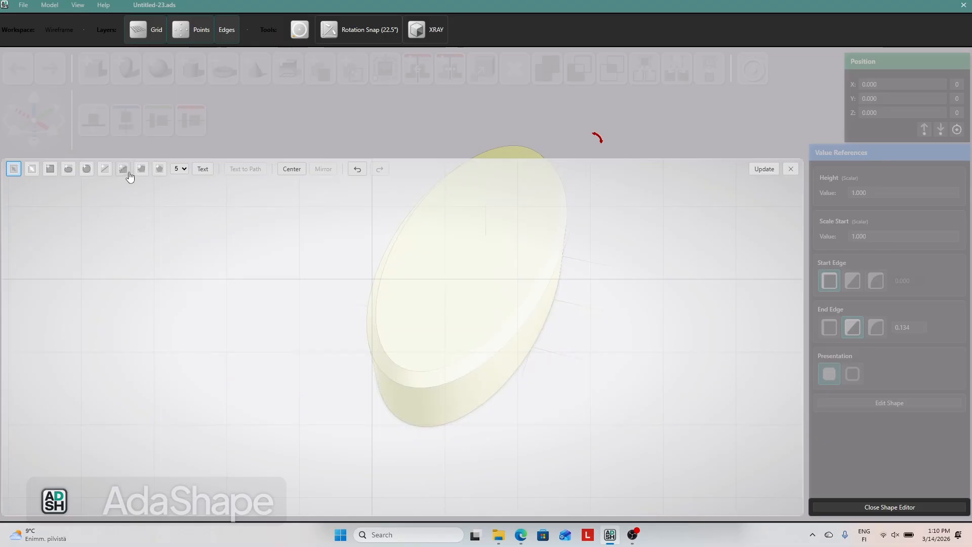
click(141, 169)
click(304, 224)
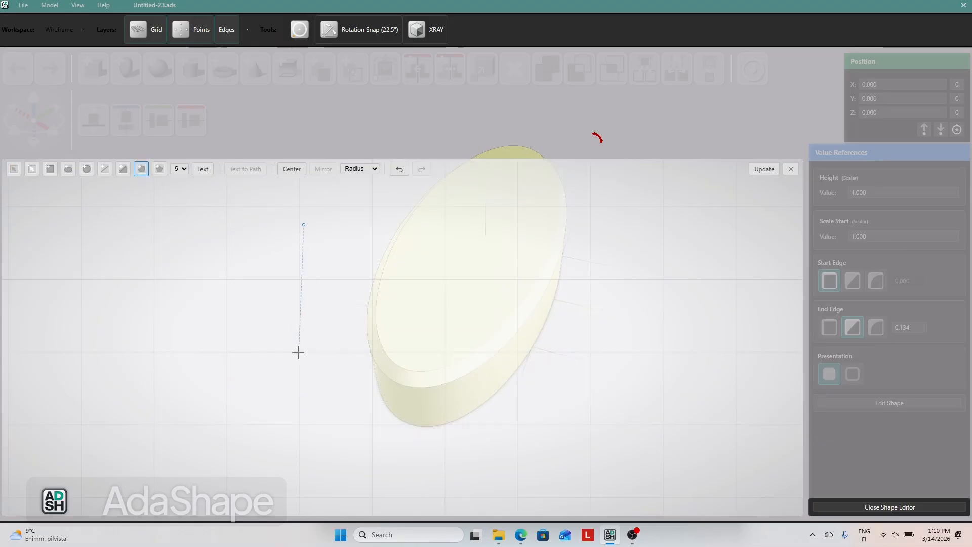
click(304, 458)
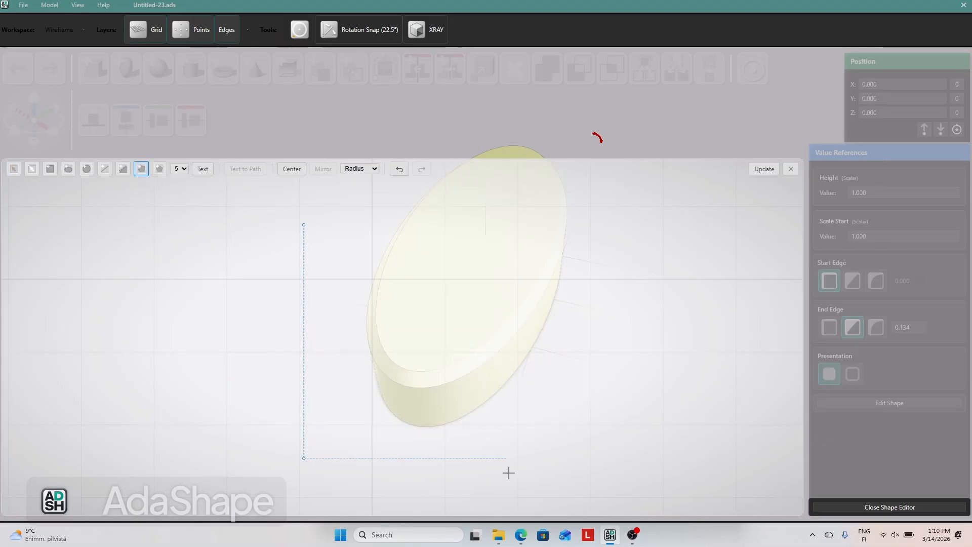
click(536, 458)
click(536, 372)
click(476, 372)
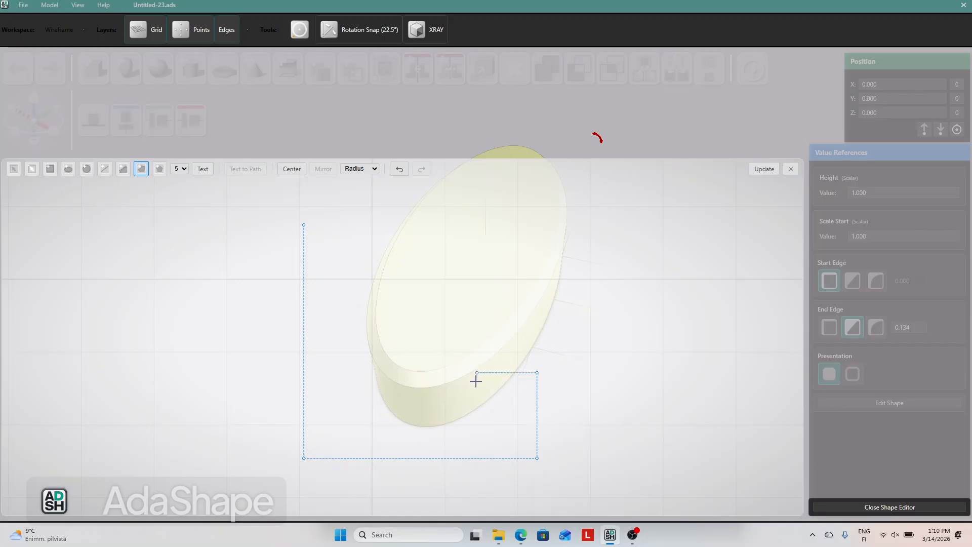
click(476, 403)
click(371, 404)
click(371, 226)
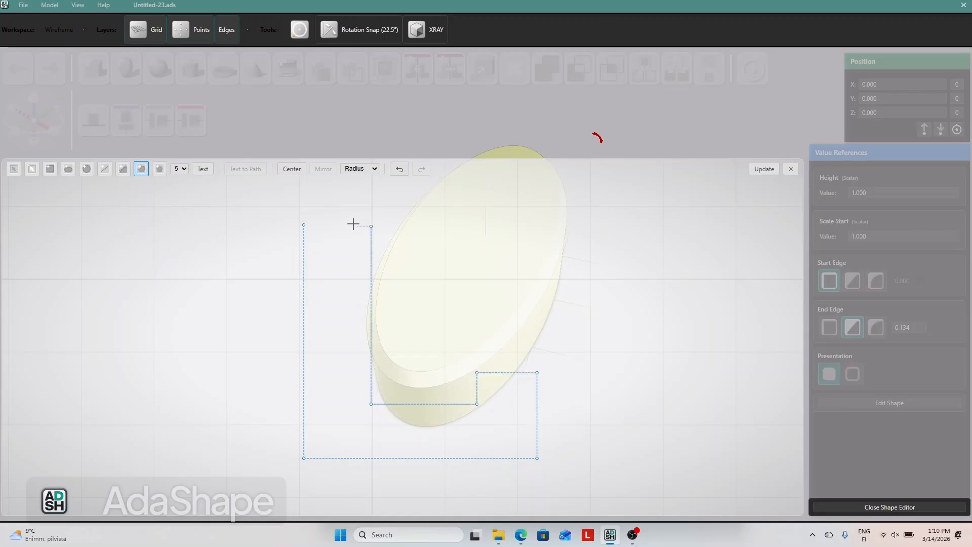
click(304, 225)
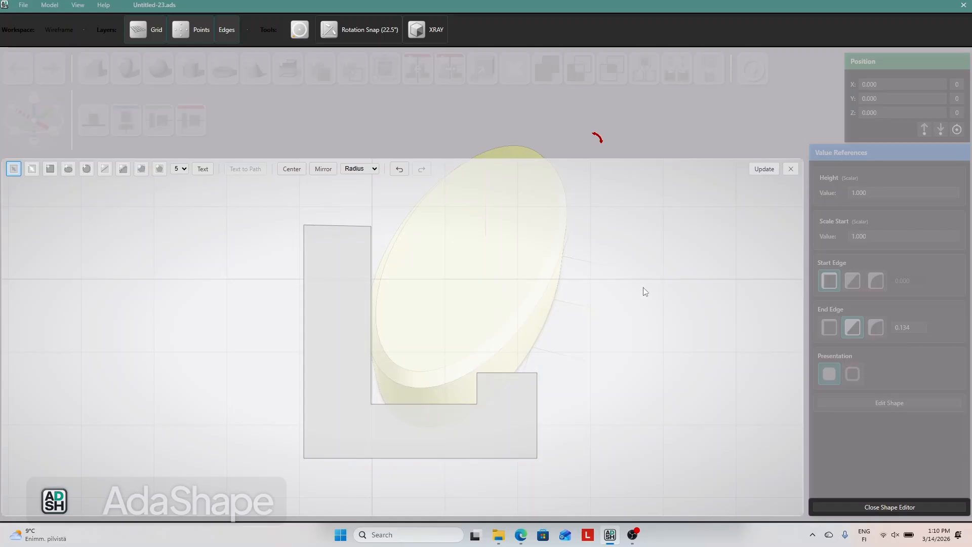
click(764, 168)
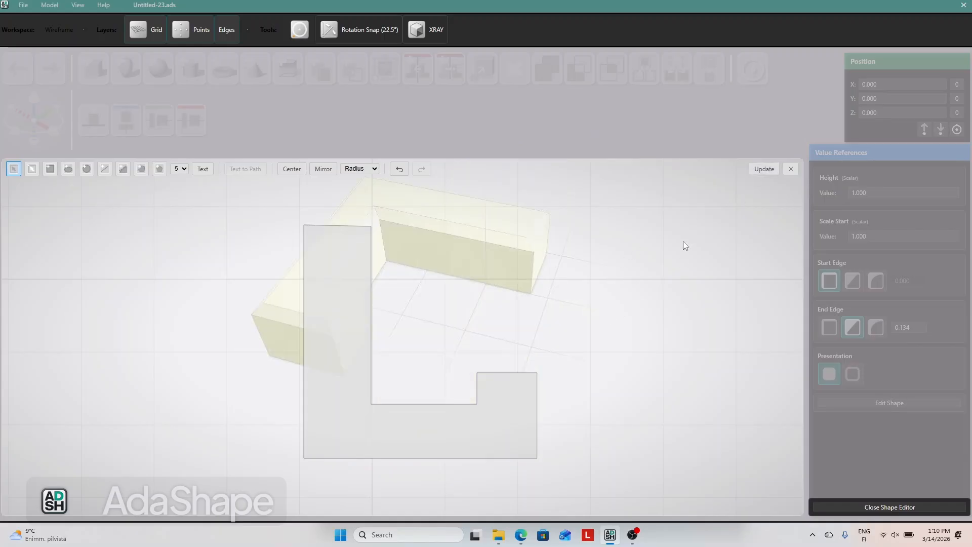
click(792, 169)
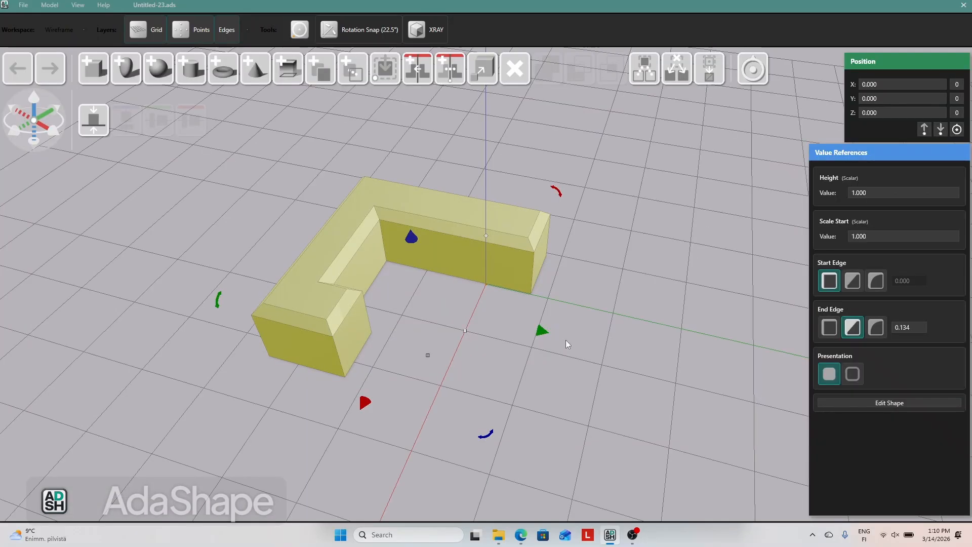
Slightly round all corners of the J-shaped profile in Radius mode and update the model.
drag(566, 339, 643, 363)
click(640, 354)
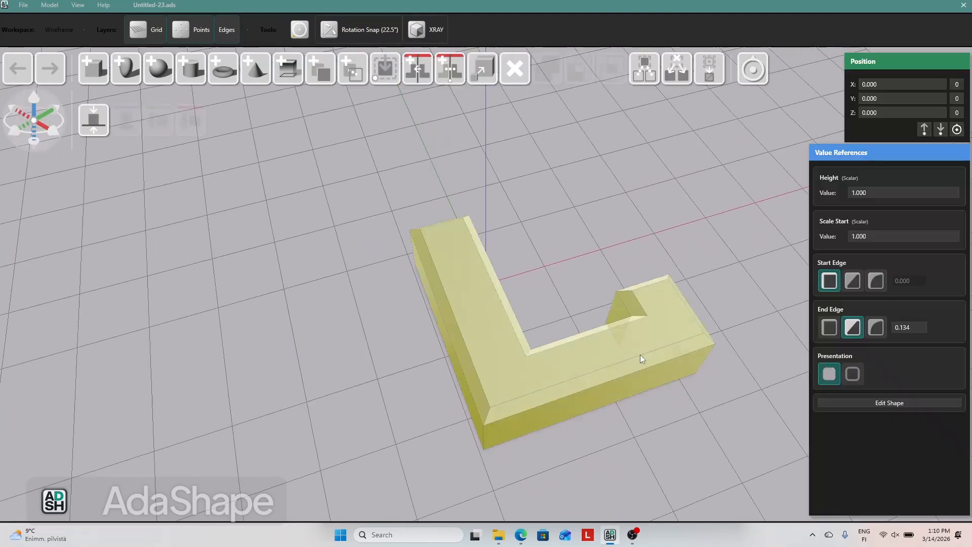
click(857, 401)
click(456, 375)
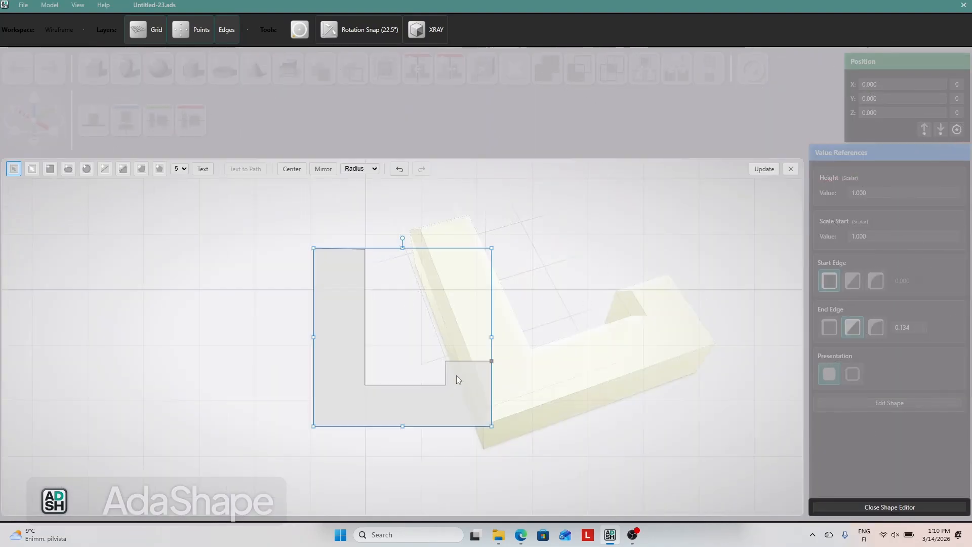
drag(492, 360, 481, 359)
click(760, 175)
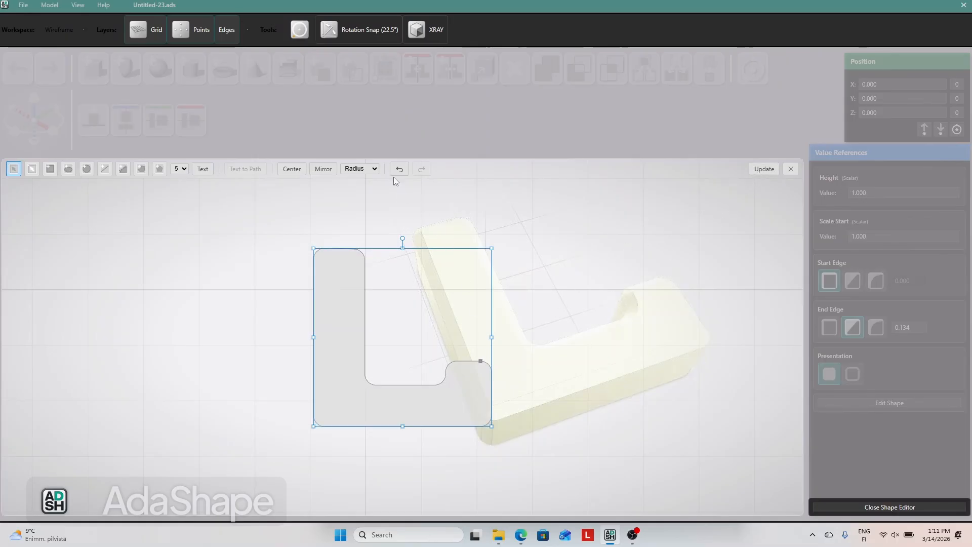
Switch the profile's corner rounding mode to Distance and adjust the rounding slightly.
click(373, 170)
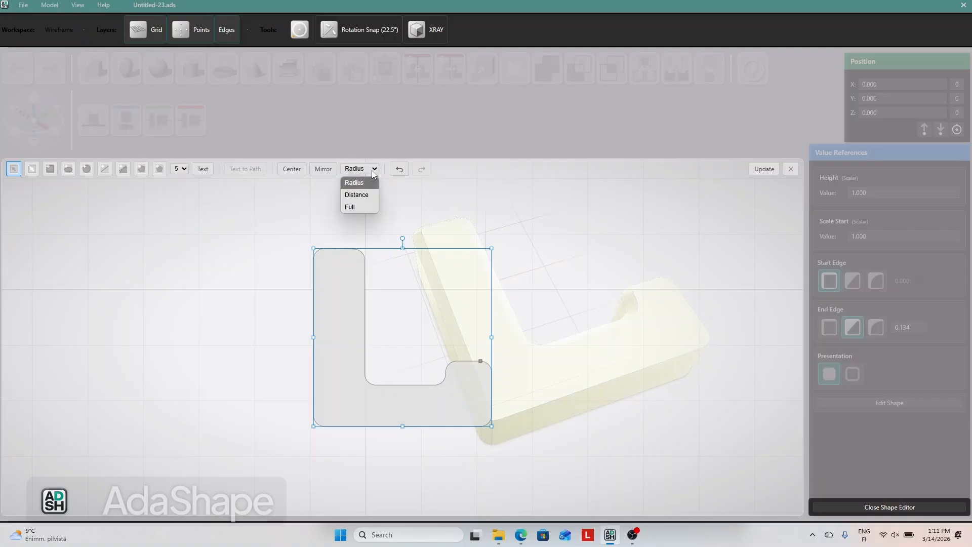
click(533, 303)
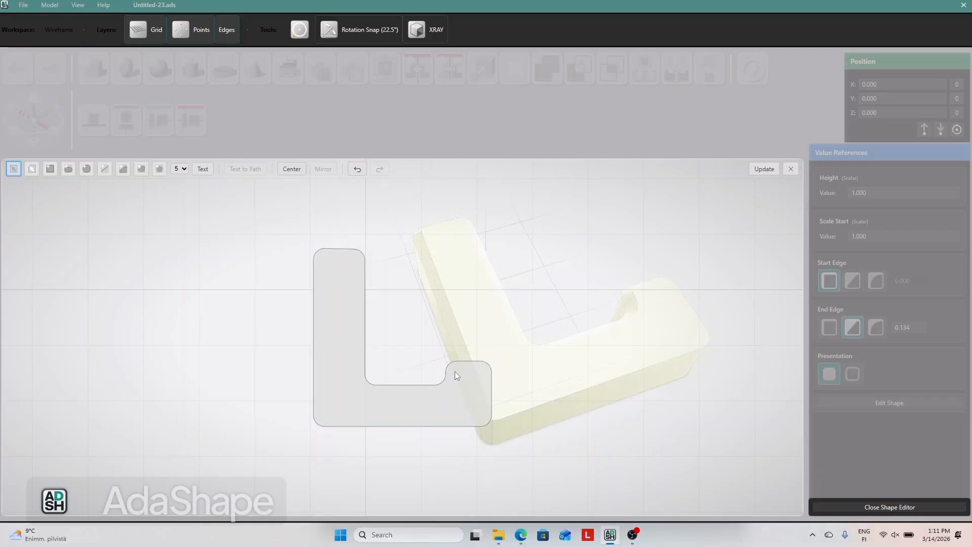
click(464, 372)
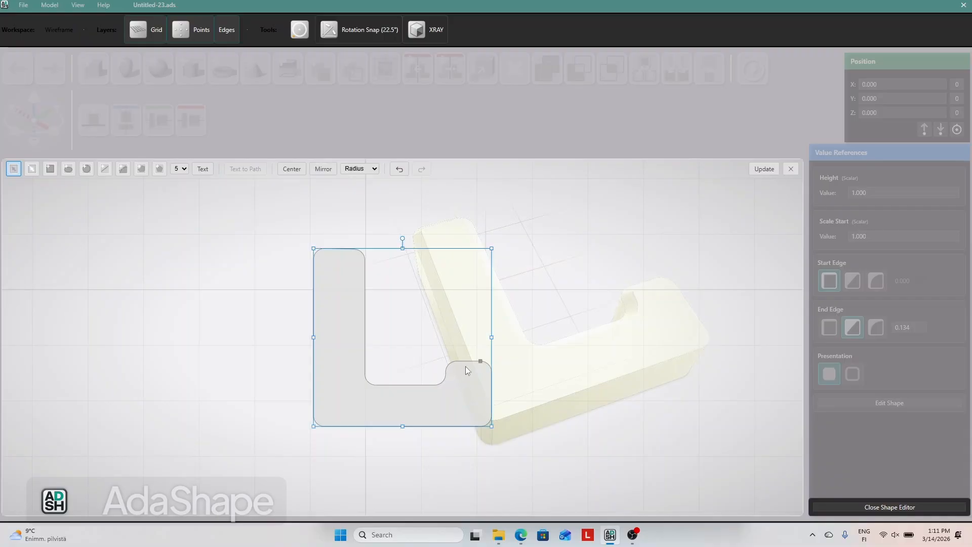
click(377, 168)
click(360, 195)
click(479, 362)
drag(481, 361, 479, 358)
Set the corner rounding mode to Full, enlarge the rounding until the long arm's end is semicircular, and update the model.
click(364, 172)
click(356, 208)
mouse_move(478, 362)
mouse_down()
mouse_move(460, 361)
mouse_move(494, 363)
mouse_move(467, 357)
mouse_up()
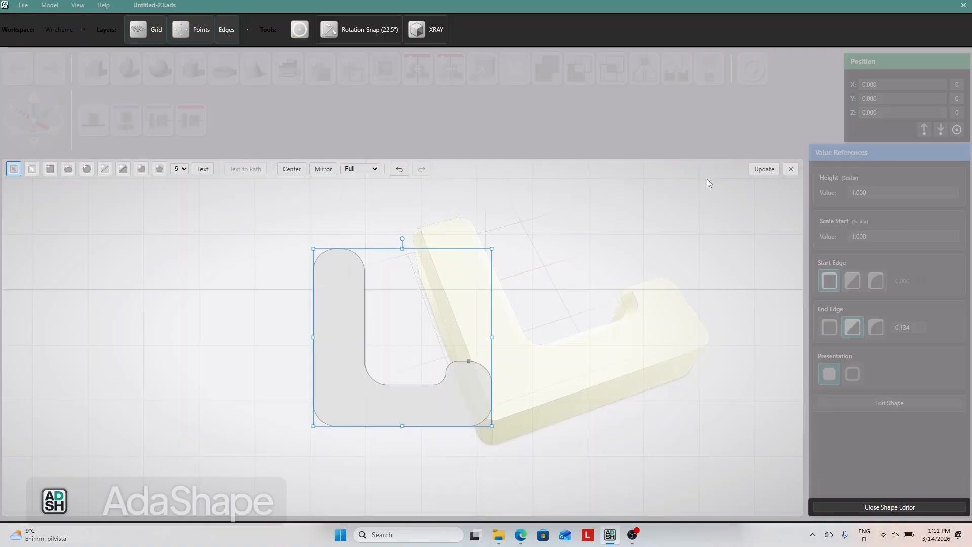
click(758, 172)
click(536, 348)
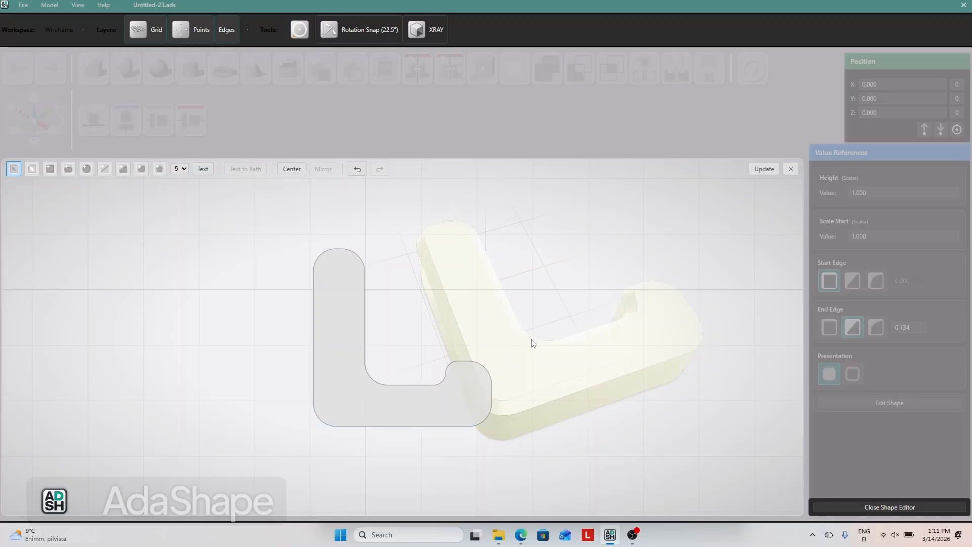
click(478, 384)
click(586, 321)
click(473, 379)
click(439, 381)
click(416, 387)
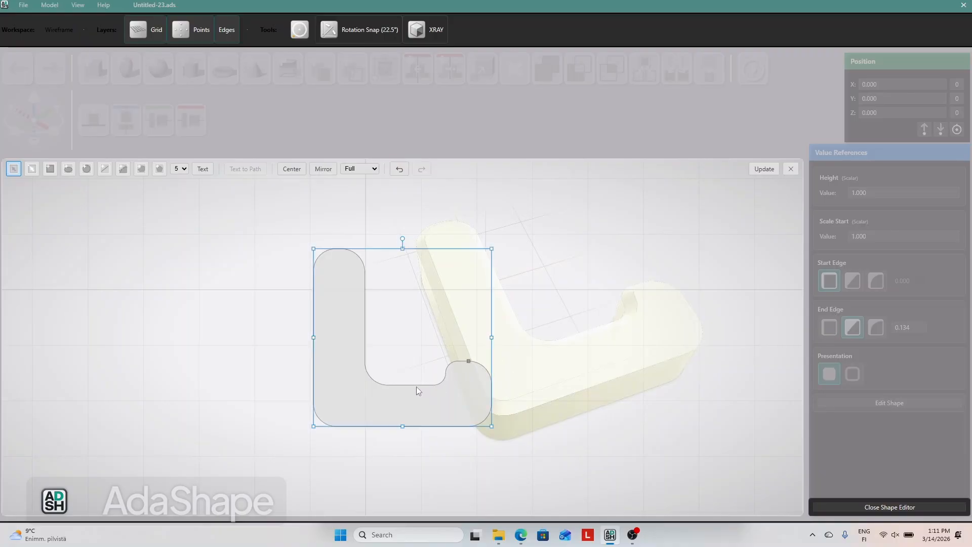
click(509, 287)
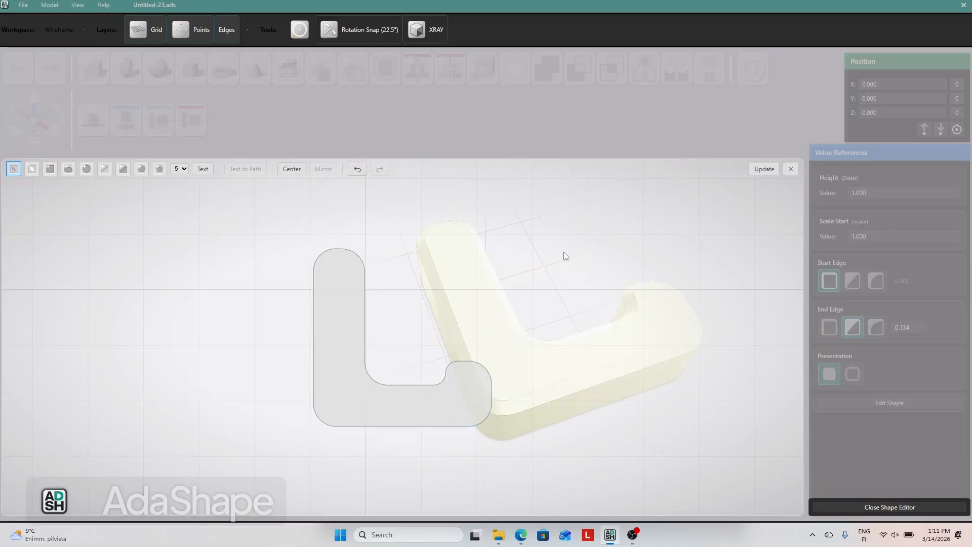
Close the shape editor and raise the height of the J-shaped extrusion to about 1.824.
click(792, 170)
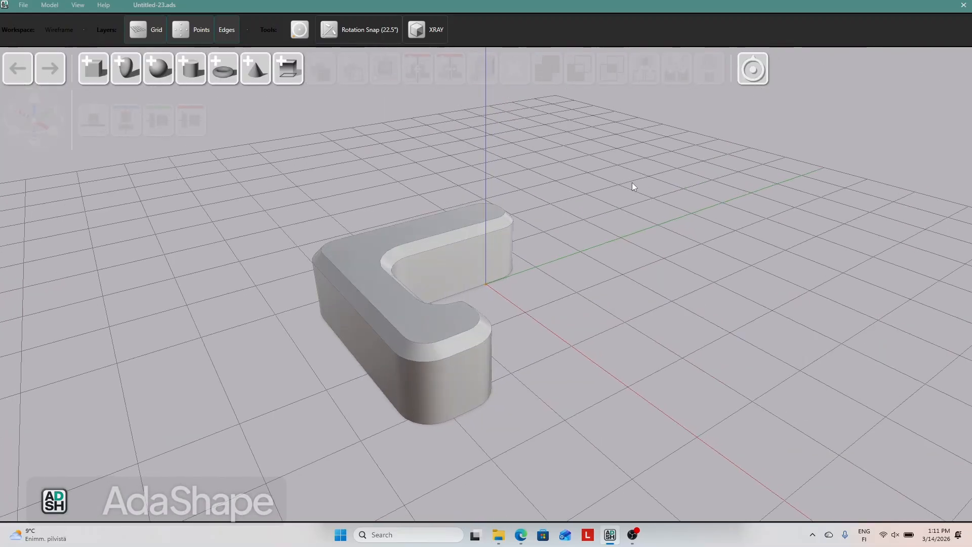
click(454, 257)
drag(485, 230, 486, 175)
click(560, 179)
drag(559, 179, 519, 189)
click(518, 190)
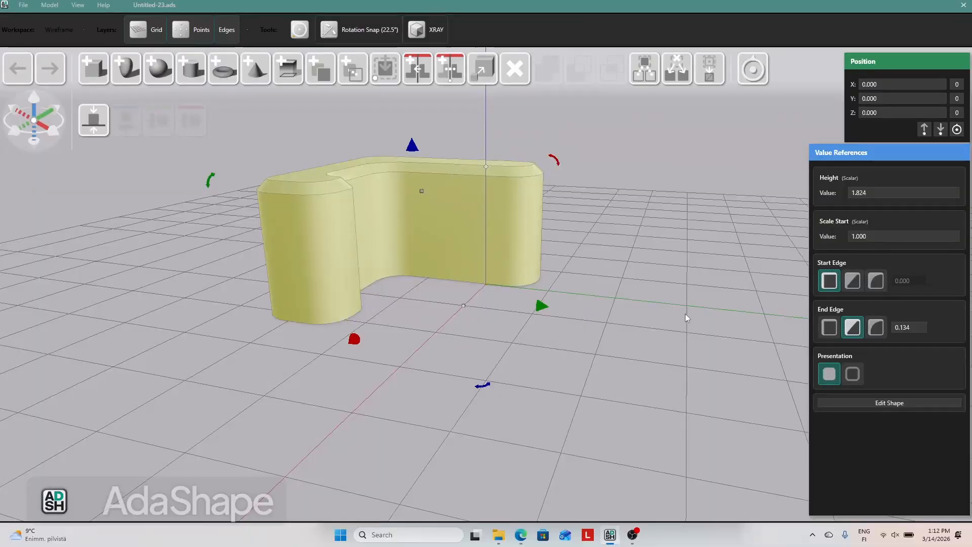
Chamfer the start edge of the J-shaped extrusion by about 0.212.
click(851, 283)
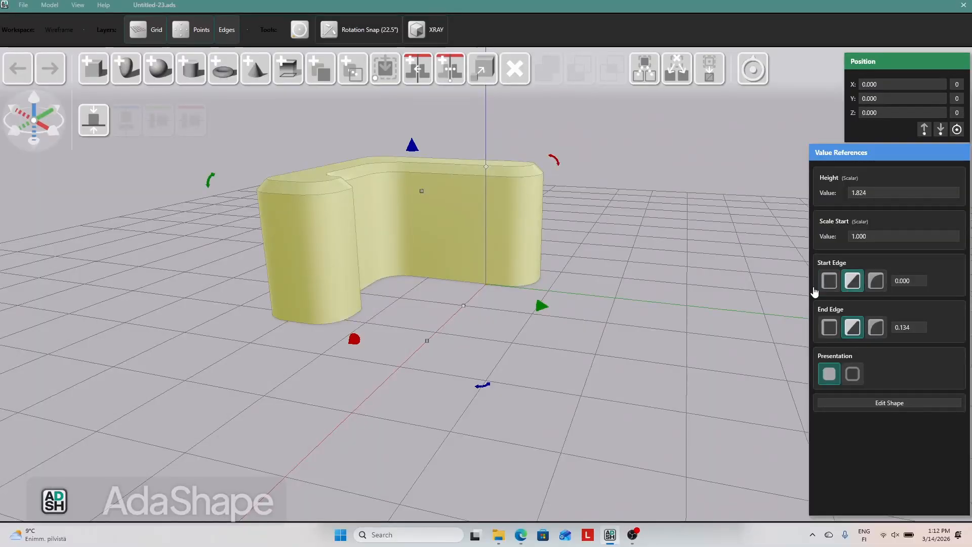
click(426, 345)
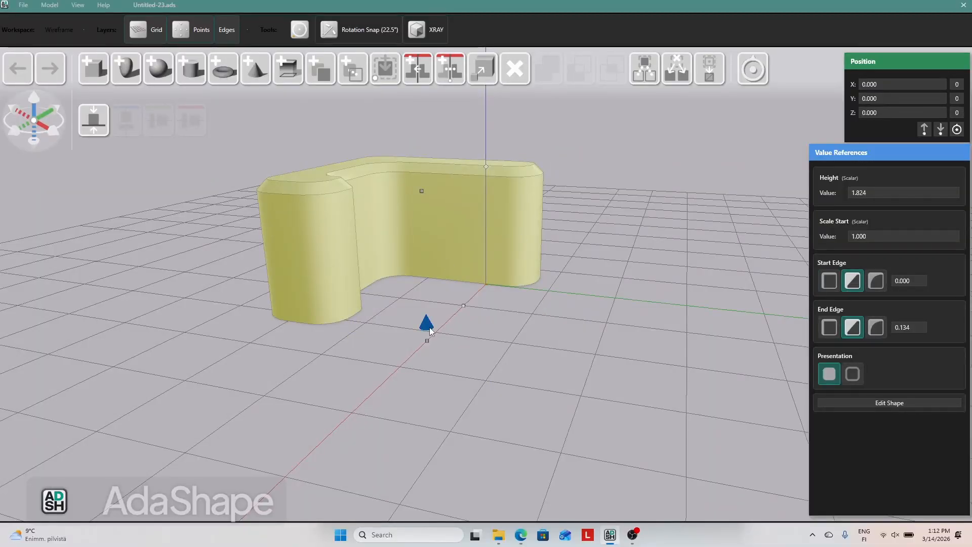
drag(427, 326, 586, 344)
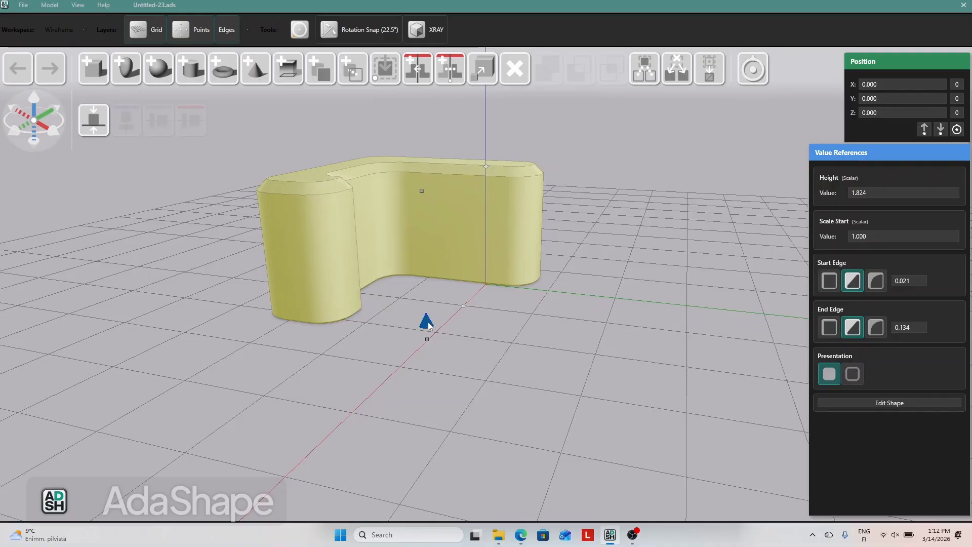
drag(428, 322, 428, 308)
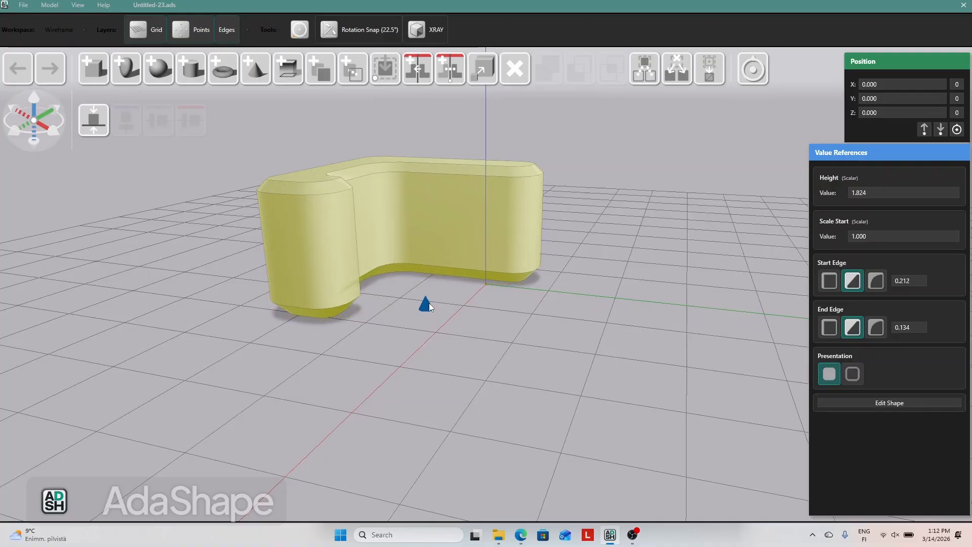
click(509, 351)
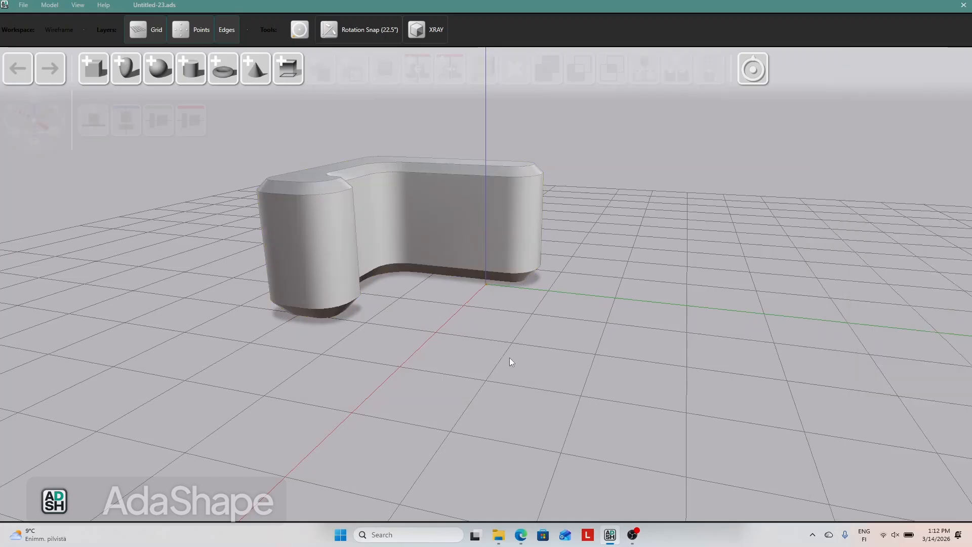
Add a cylinder on the inner face of the extrusion's long arm.
mouse_move(510, 353)
mouse_down()
mouse_move(522, 342)
mouse_move(579, 362)
mouse_move(527, 399)
mouse_move(594, 417)
mouse_move(510, 382)
mouse_move(522, 351)
mouse_move(503, 344)
mouse_up()
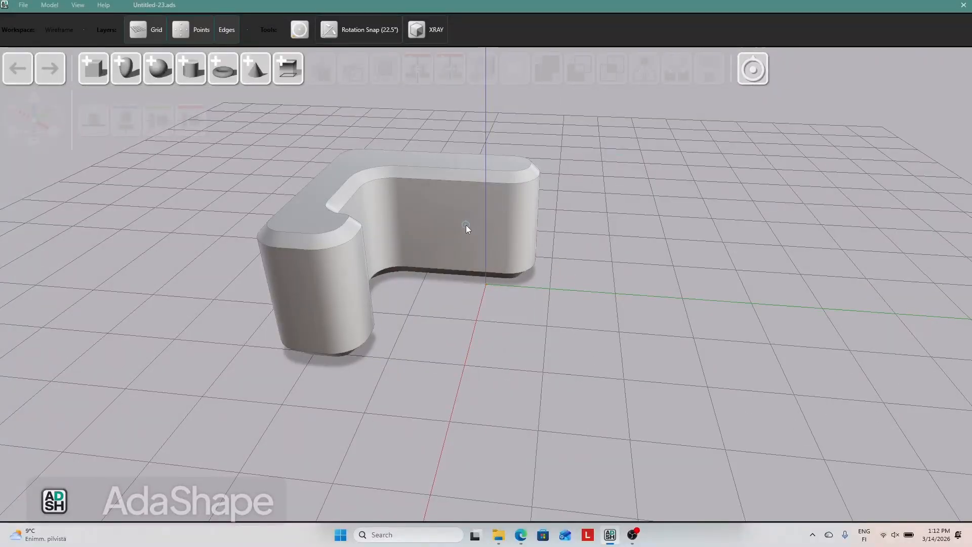
mouse_move(467, 227)
mouse_down()
mouse_move(709, 295)
mouse_move(601, 215)
mouse_up()
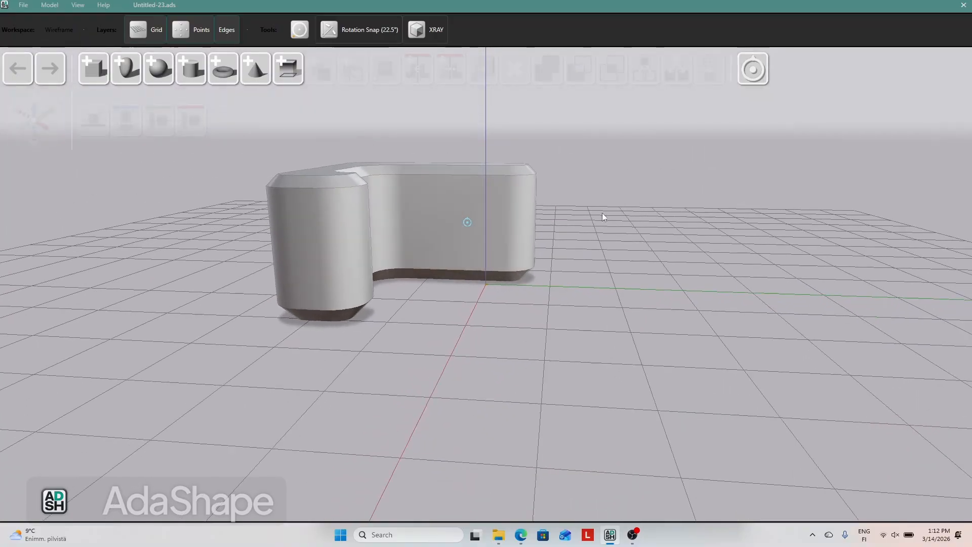
click(197, 70)
drag(753, 291, 707, 312)
click(456, 217)
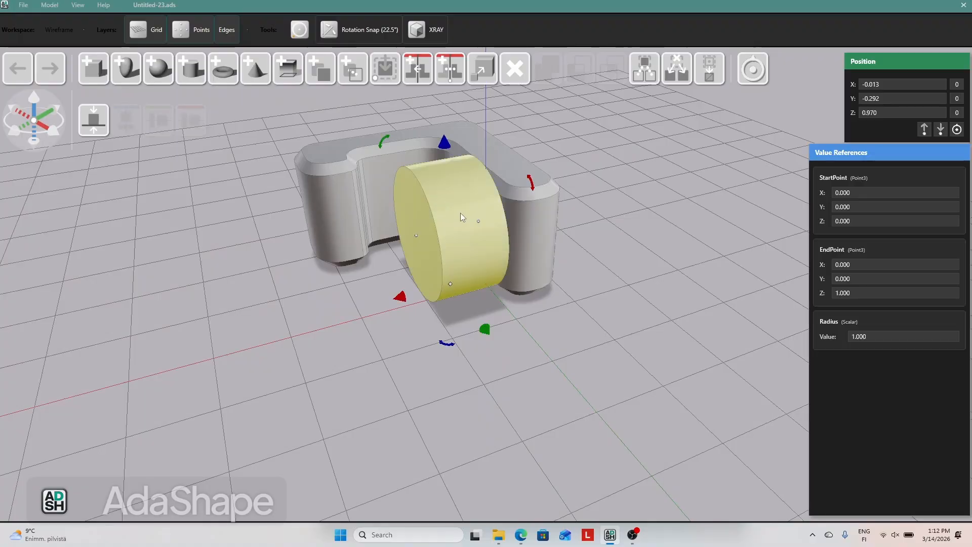
Reduce the cylinder's radius to about 0.342 and move it into the long arm at X about -0.781.
drag(452, 290, 453, 266)
click(626, 248)
click(462, 235)
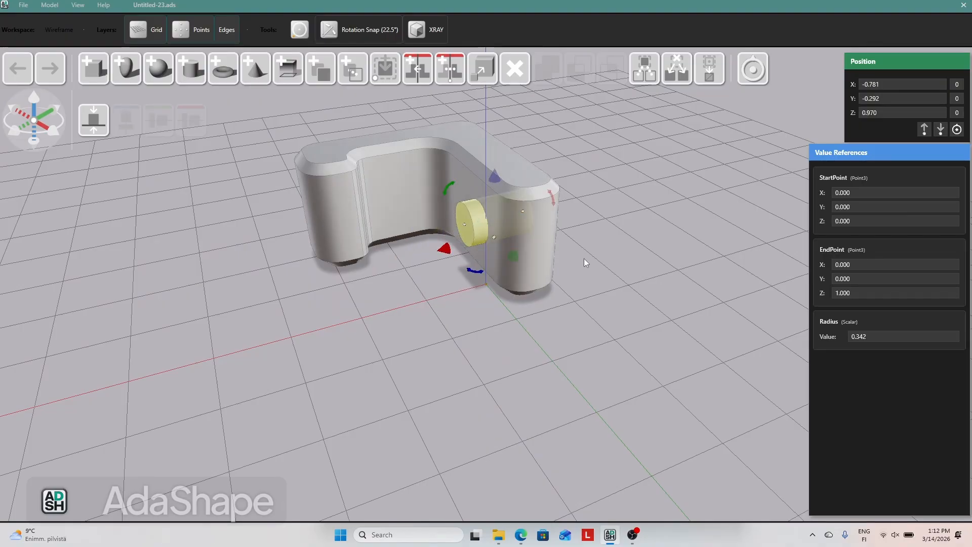
Extend the cylinder's start point to Z about -0.514 so it passes fully through the extrusion's long arm.
drag(582, 260, 537, 253)
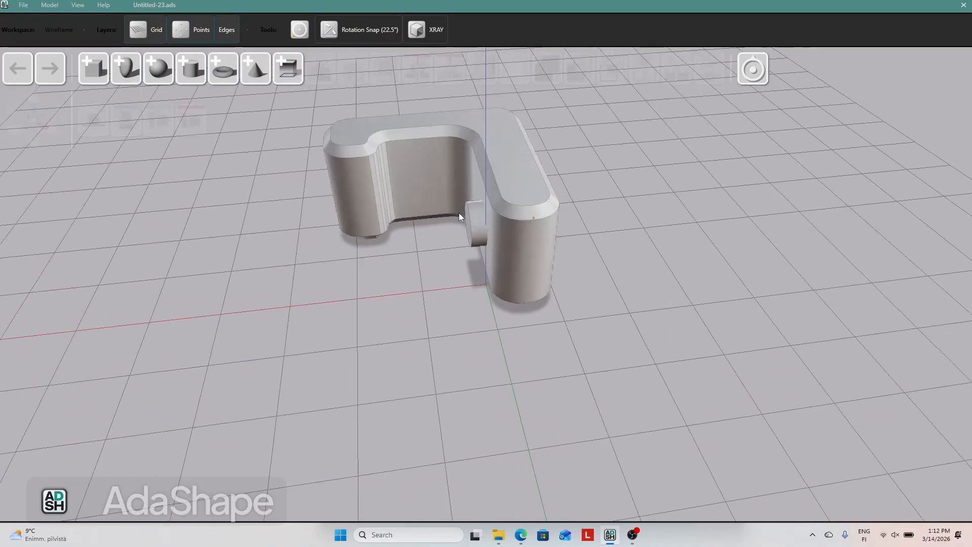
click(490, 241)
click(535, 220)
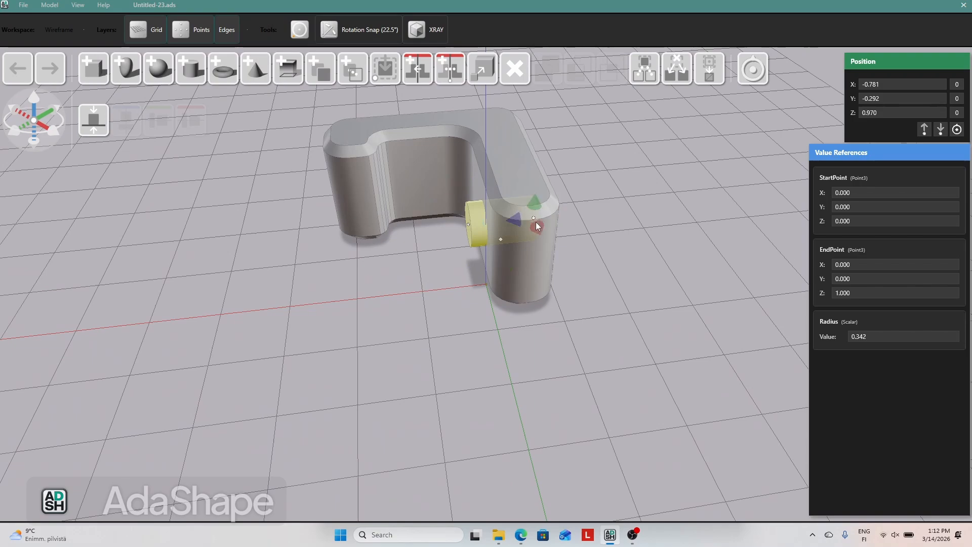
drag(519, 219, 553, 217)
click(611, 272)
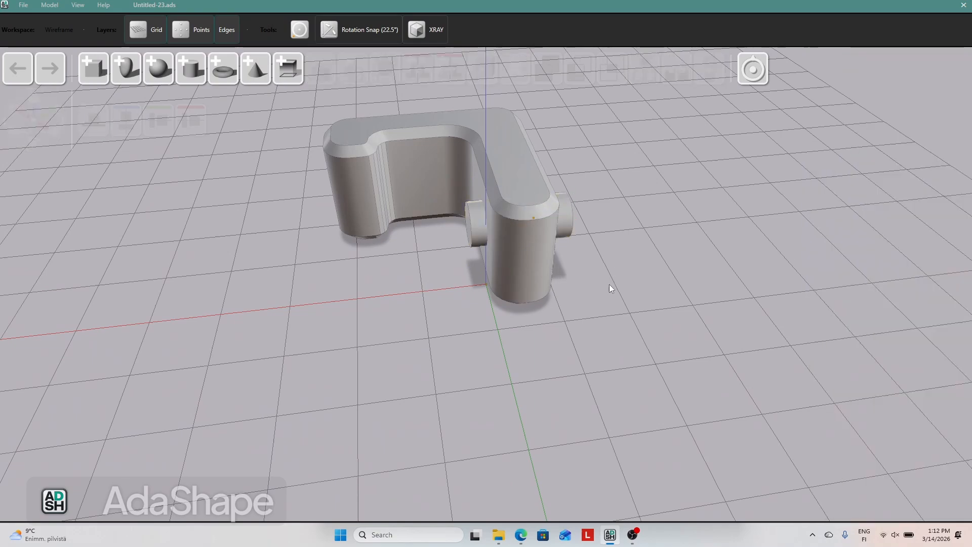
drag(610, 282, 675, 274)
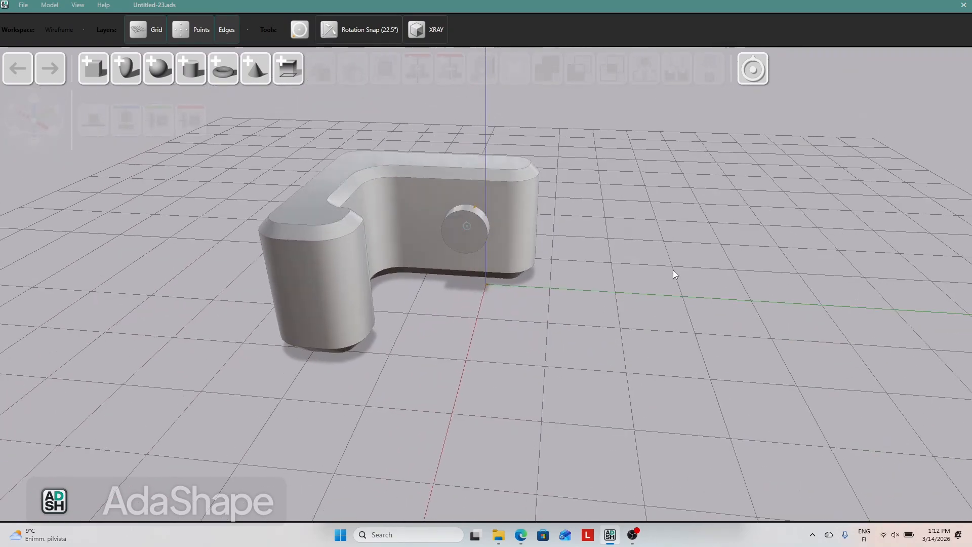
click(475, 229)
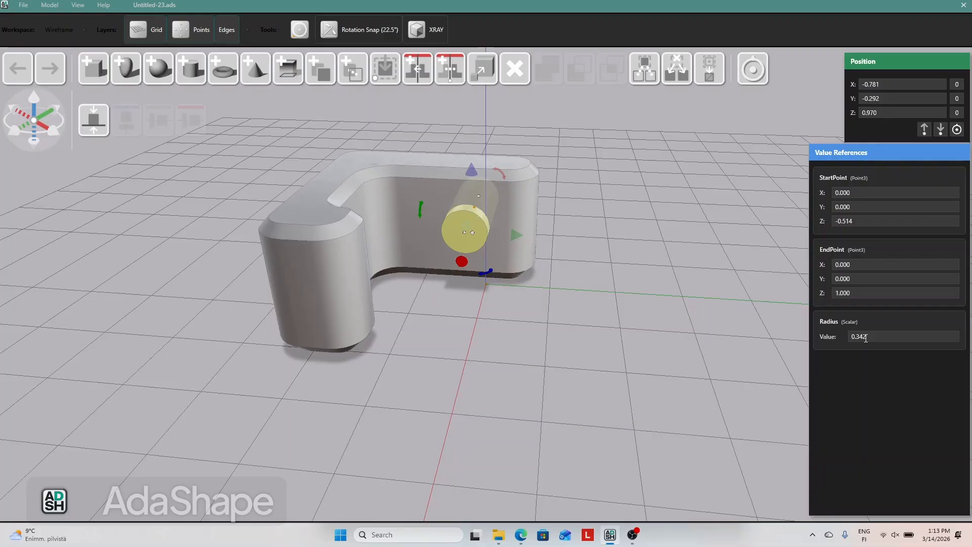
click(627, 252)
Subtract the cylinder from the J-shaped extrusion to cut a round hole through its long arm.
middle_drag(611, 253, 594, 256)
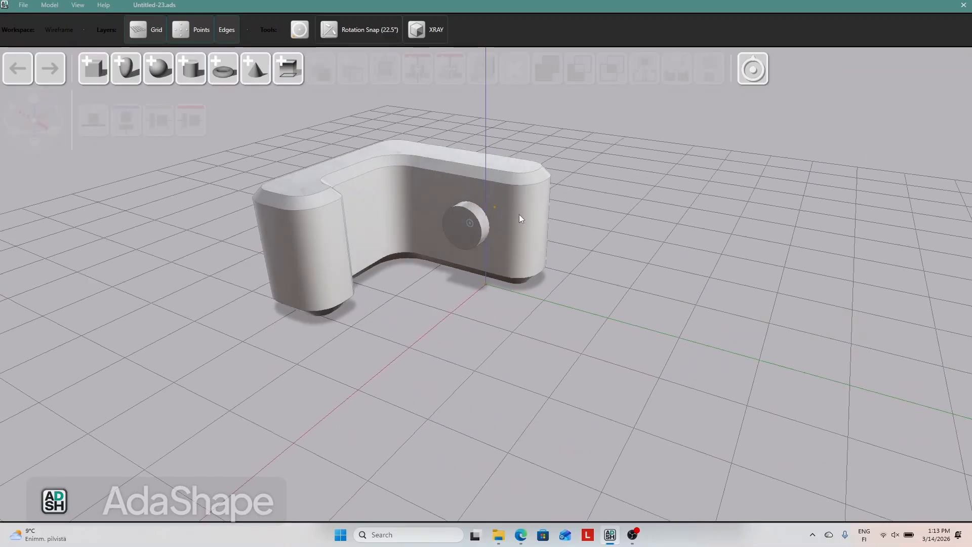
click(486, 229)
shift+click(478, 231)
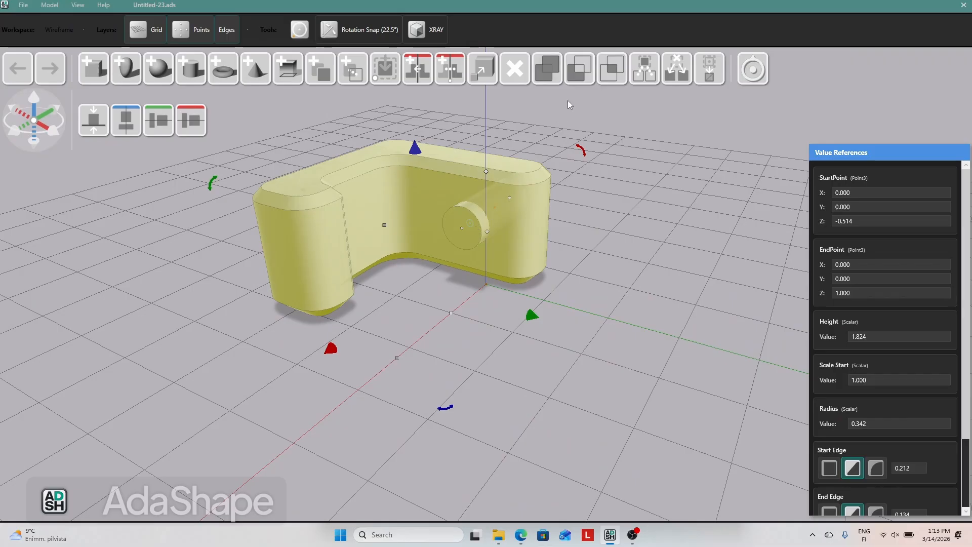
click(581, 79)
mouse_move(598, 270)
middle_down()
mouse_move(633, 256)
mouse_move(672, 278)
mouse_move(582, 269)
middle_up()
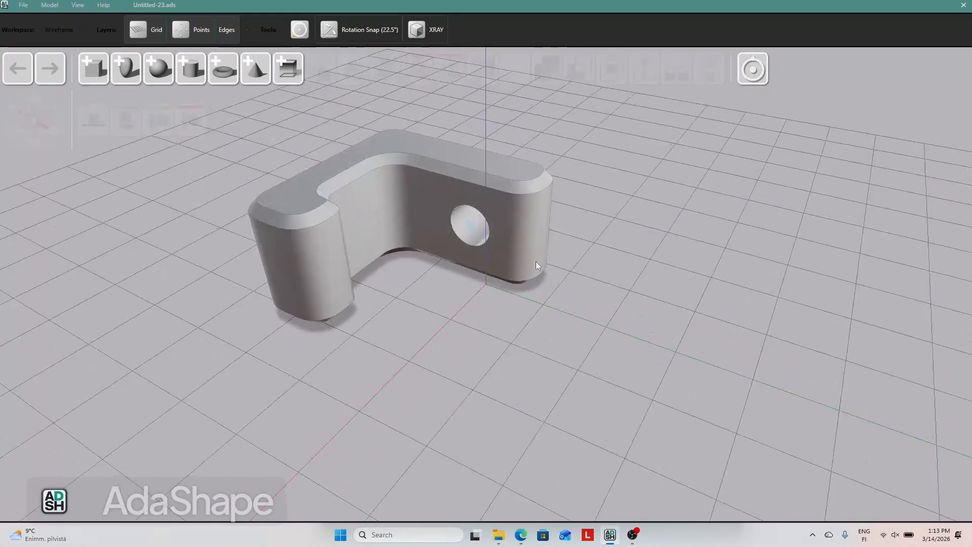
middle_drag(479, 230, 511, 232)
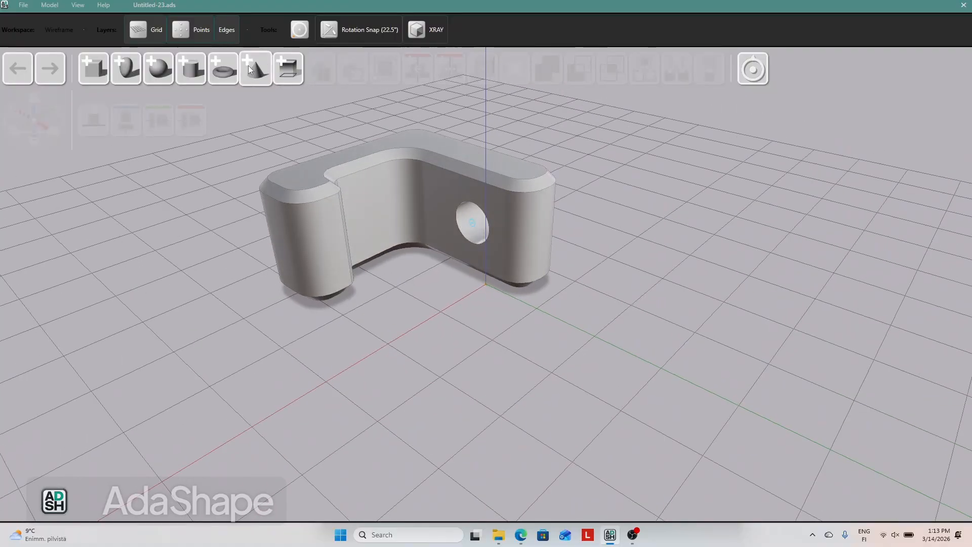
Add a cone at the hole in the long arm, flip it to point into the hole and push it partway in.
click(252, 70)
middle_drag(704, 206, 507, 208)
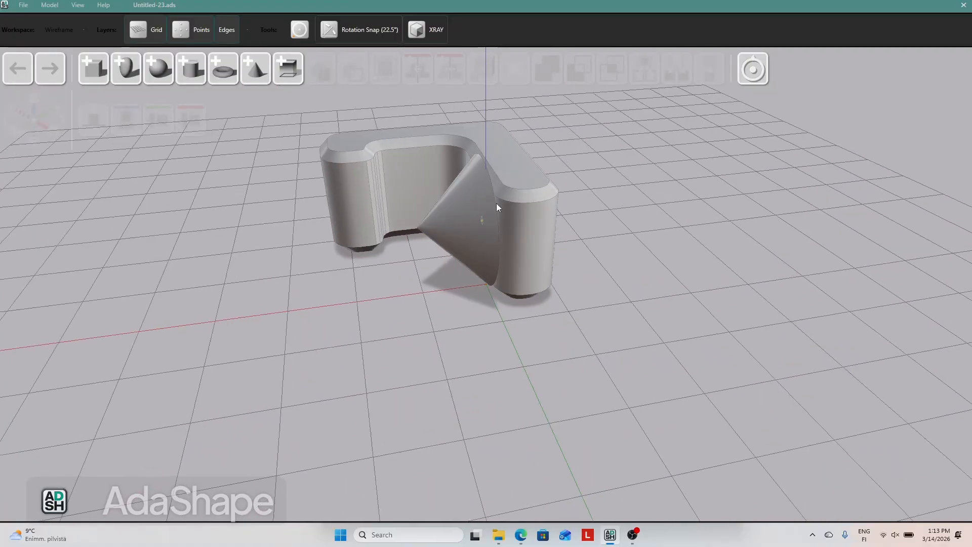
click(477, 206)
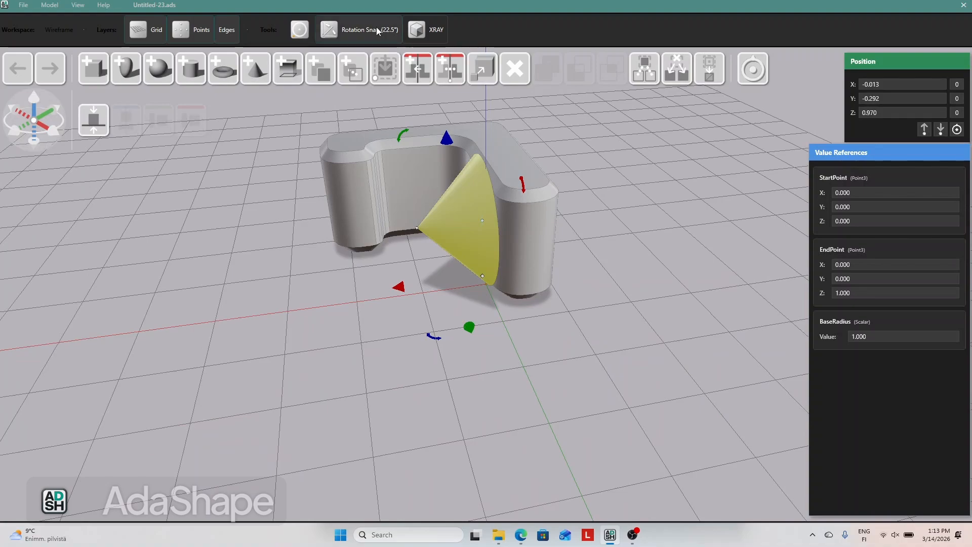
drag(407, 140, 484, 269)
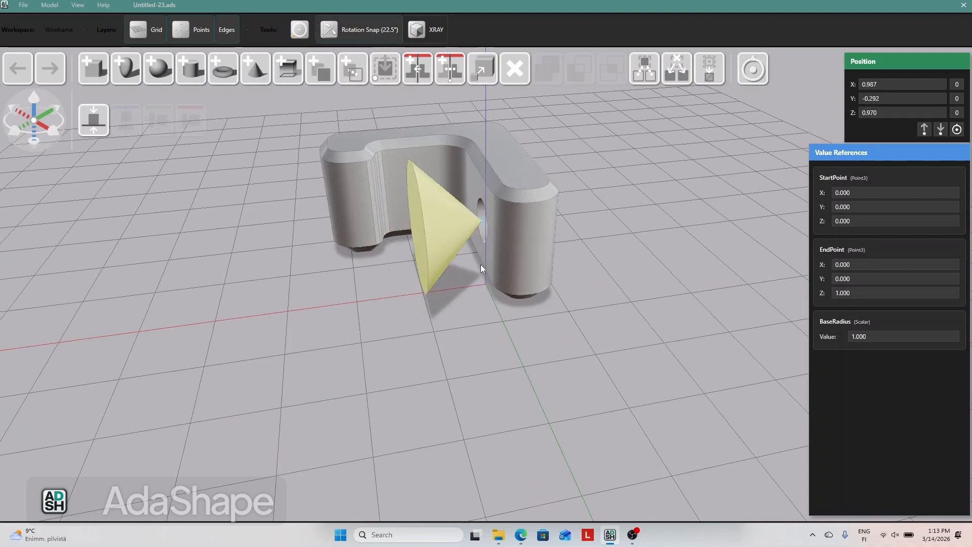
drag(405, 286, 434, 288)
click(599, 223)
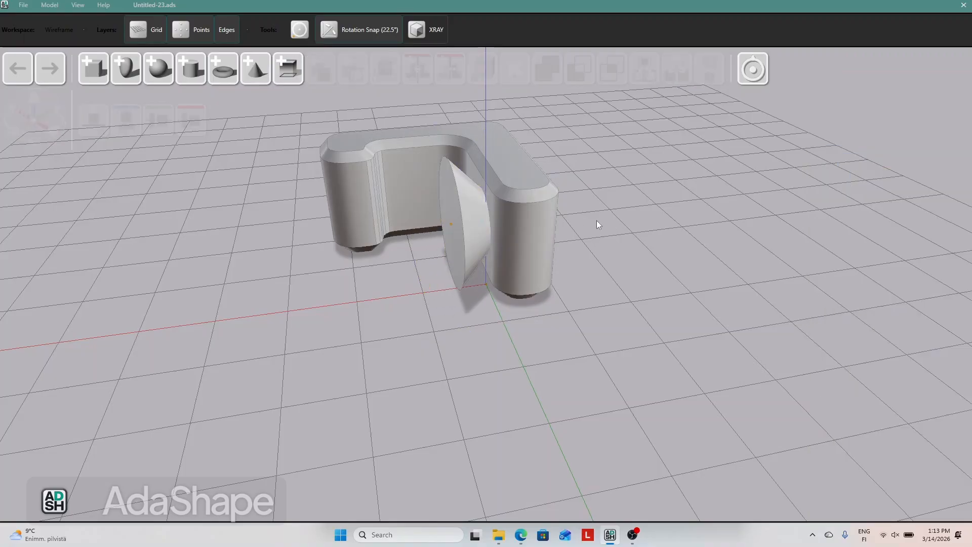
Subtract the cone from the J-shaped part to countersink the hole in its long arm.
click(536, 219)
shift+click(456, 211)
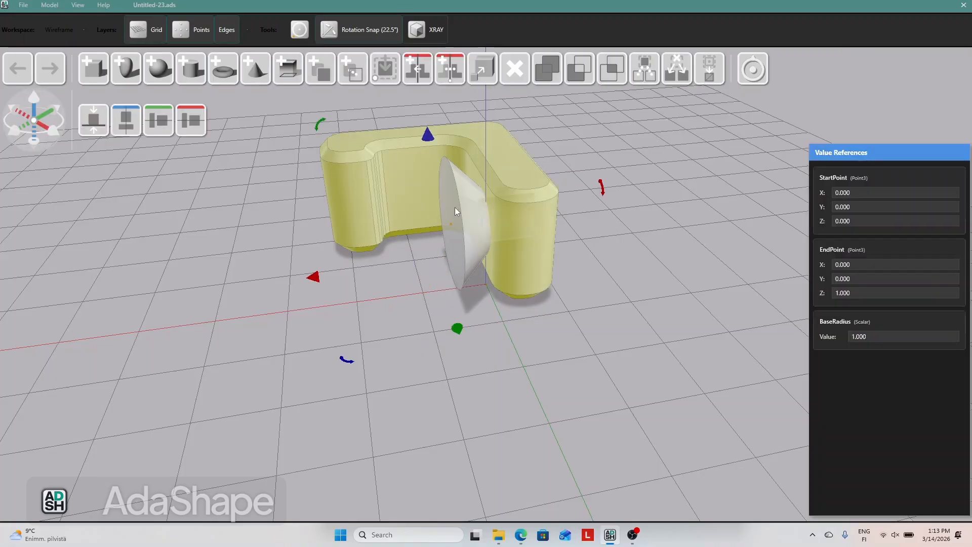
click(586, 73)
middle_drag(617, 259, 678, 274)
scroll(680, 271, down, 8)
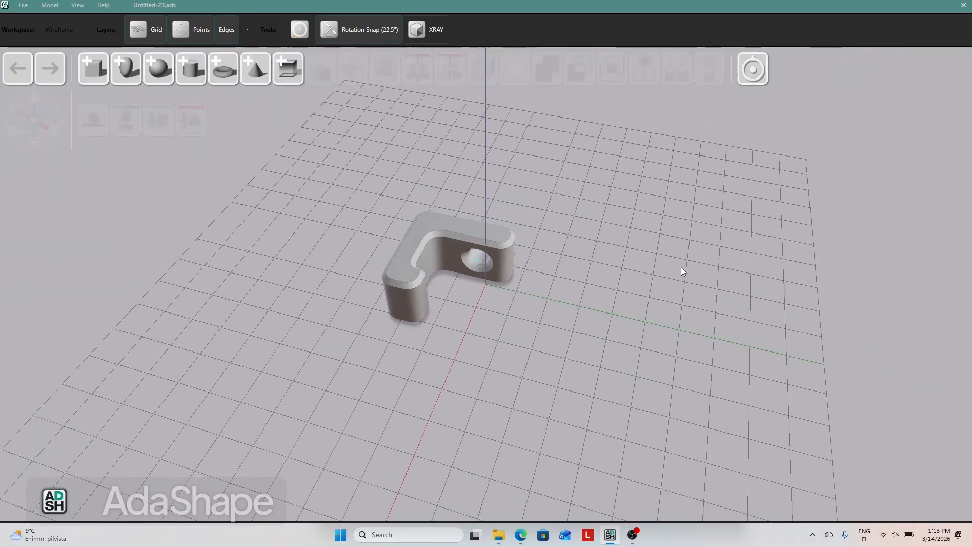
Move the J-shaped part away from the origin to about X 0.338, Y -4.886.
scroll(677, 274, up, 2)
drag(501, 264, 370, 239)
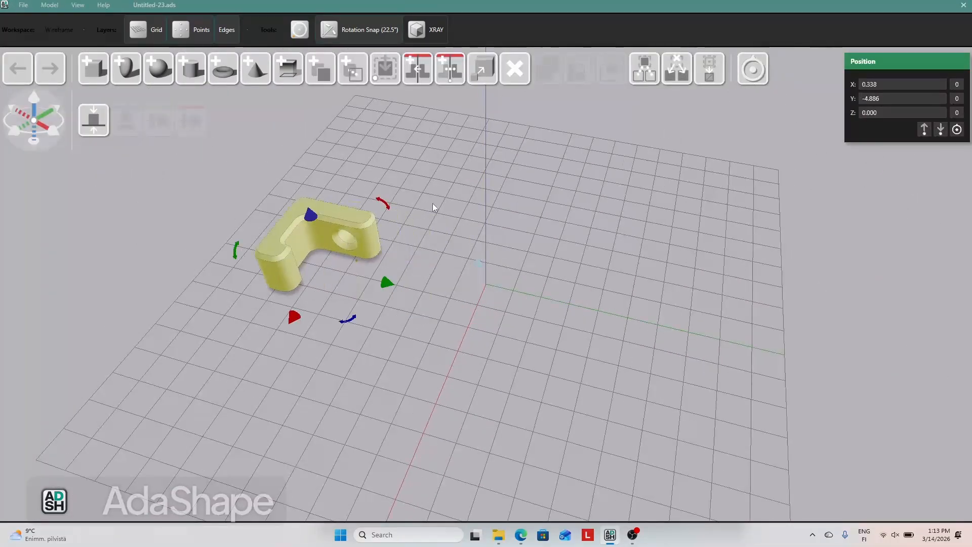
click(437, 207)
Add a new extrusion at the origin and open its profile for shape editing.
middle_drag(526, 292, 523, 287)
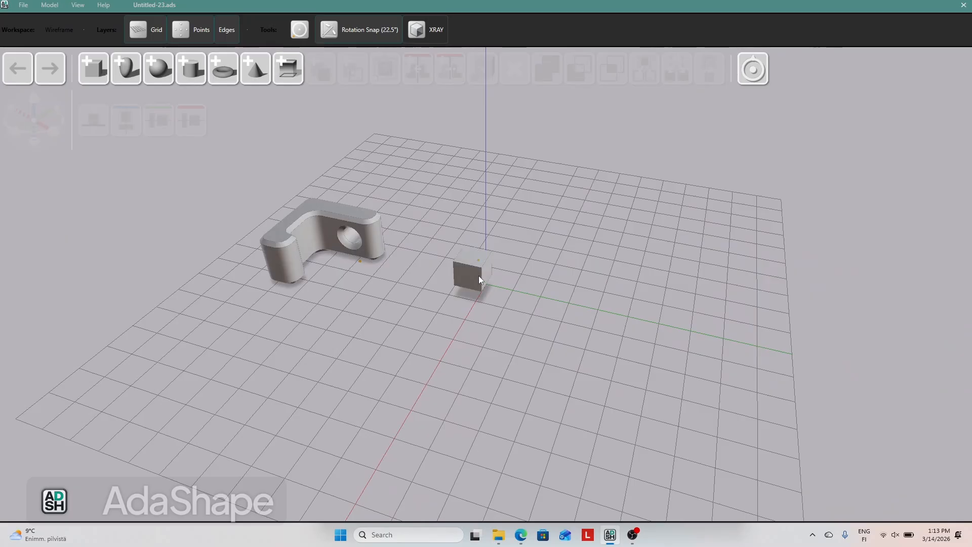
click(489, 270)
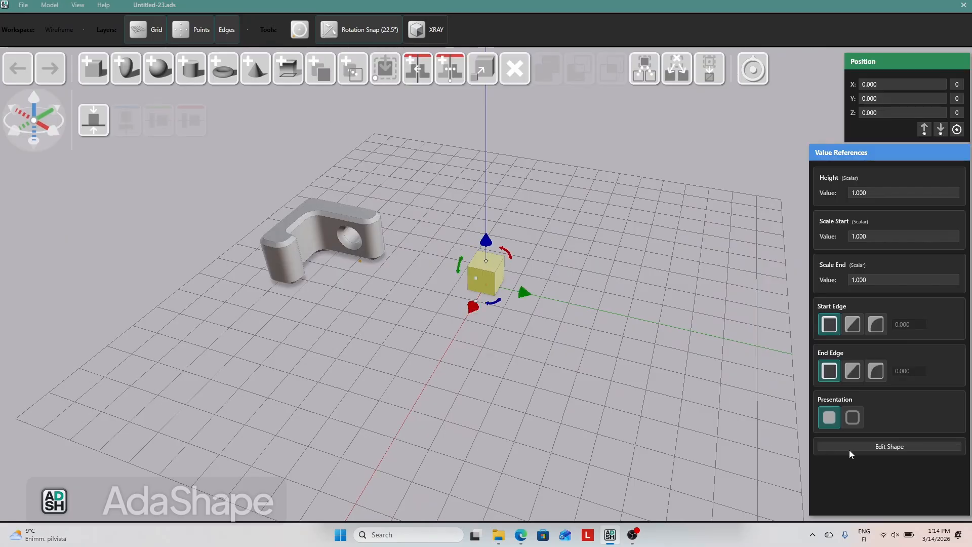
click(873, 448)
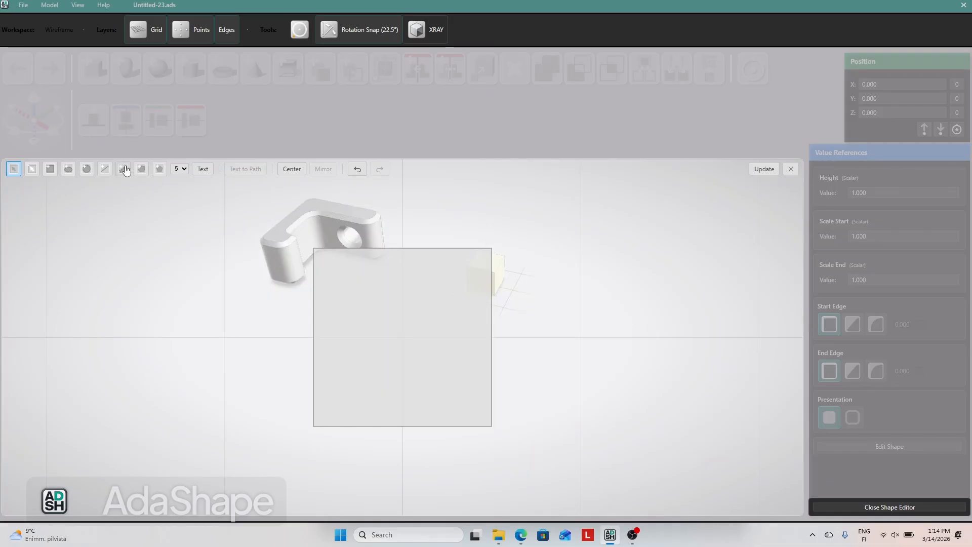
Stretch the square profile symmetrically into a rectangle about 3.5 times as wide as it is high, and enlarge it.
scroll(526, 316, down, 3)
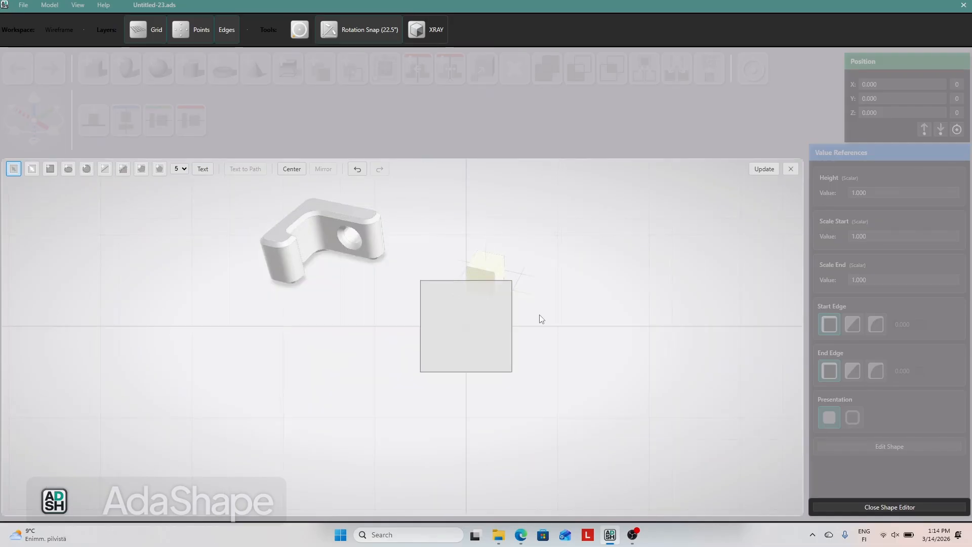
click(488, 314)
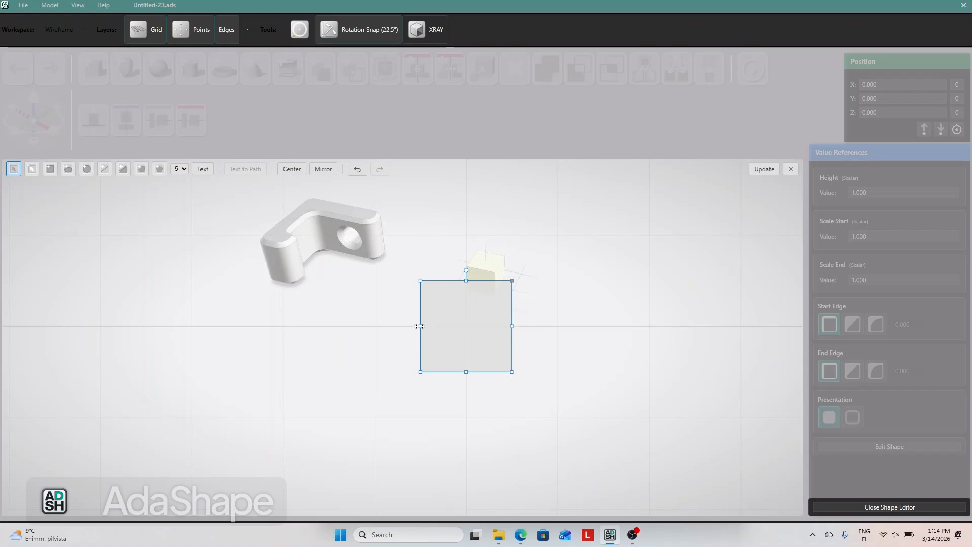
drag(419, 326, 306, 324)
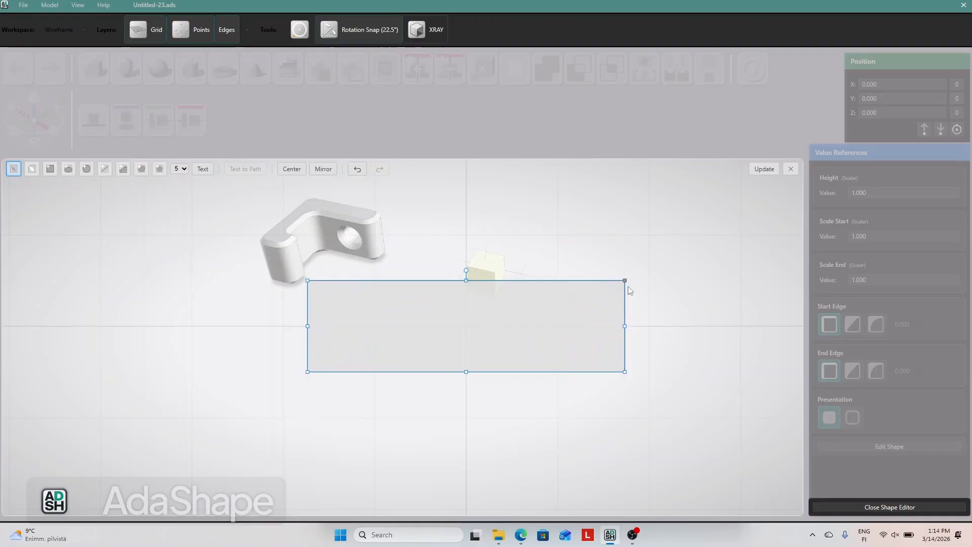
drag(625, 280, 629, 284)
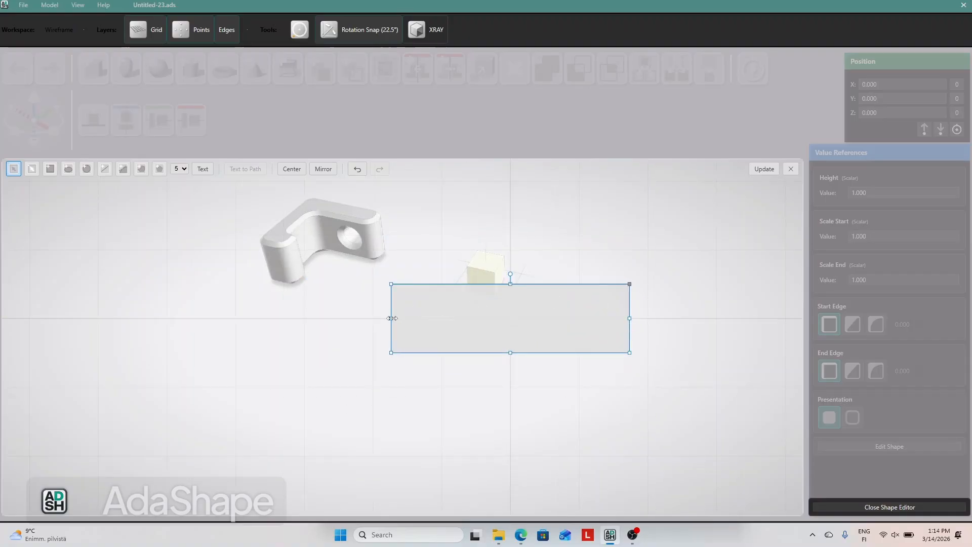
drag(392, 318, 344, 319)
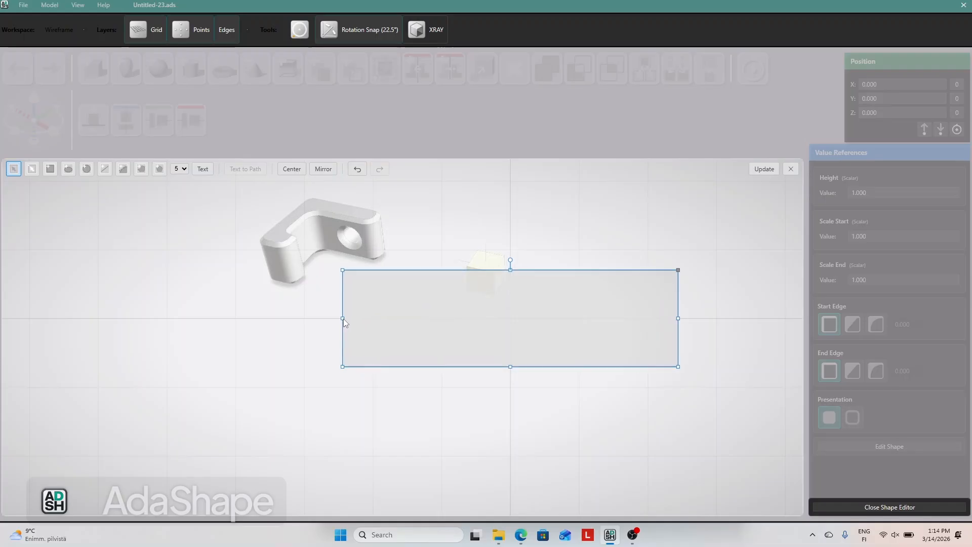
Round the rectangle's corners almost fully to make a slot-shaped profile.
click(709, 264)
click(656, 279)
drag(678, 269, 636, 274)
click(609, 237)
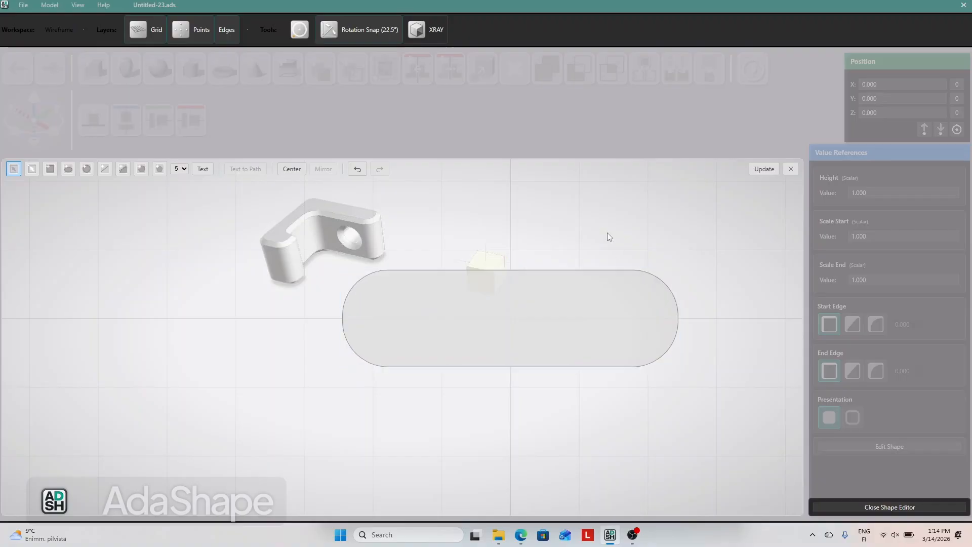
Add a small circle, about half the slot profile's height in diameter, and place it outside the profile's left end.
click(87, 169)
drag(398, 300, 246, 312)
click(182, 267)
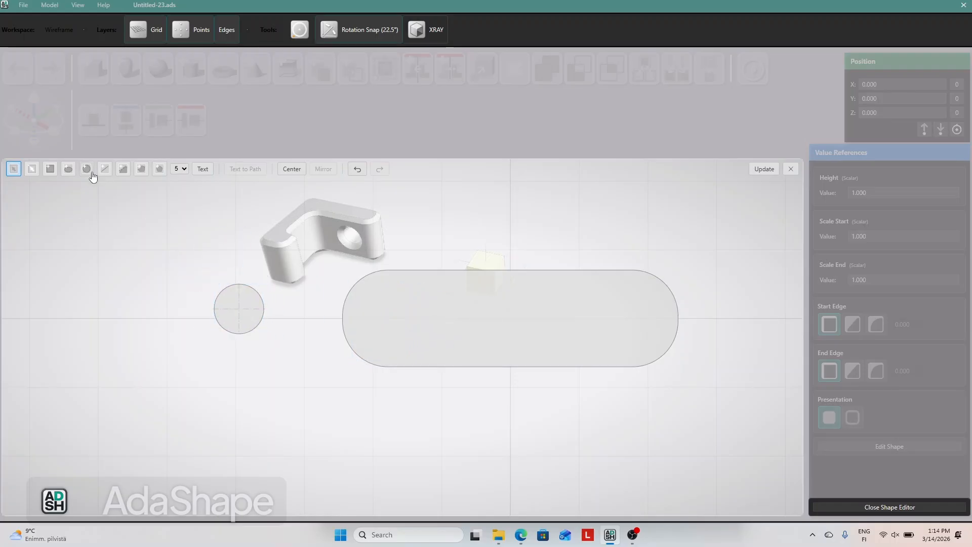
Draw a trial ellipse beside the circle and delete it.
click(68, 169)
drag(48, 232, 163, 287)
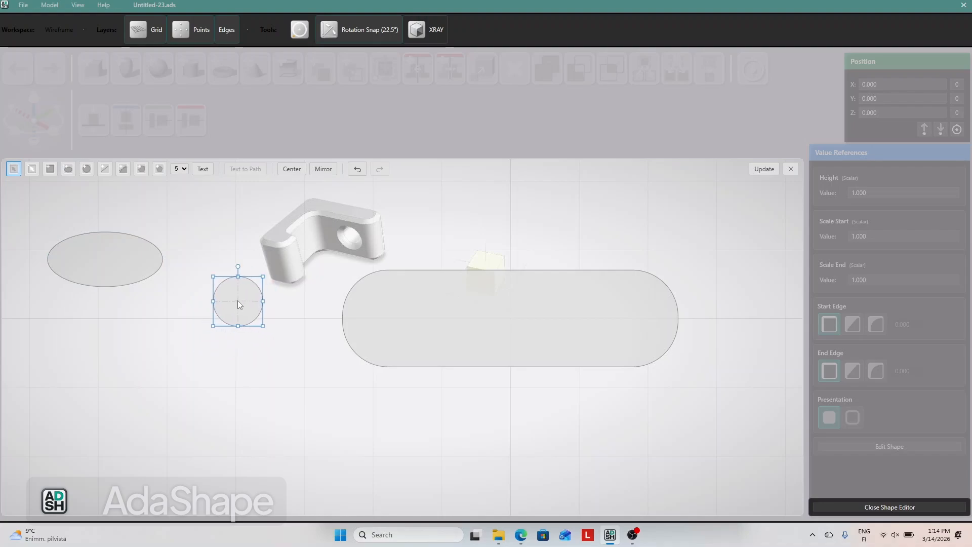
drag(243, 313, 247, 306)
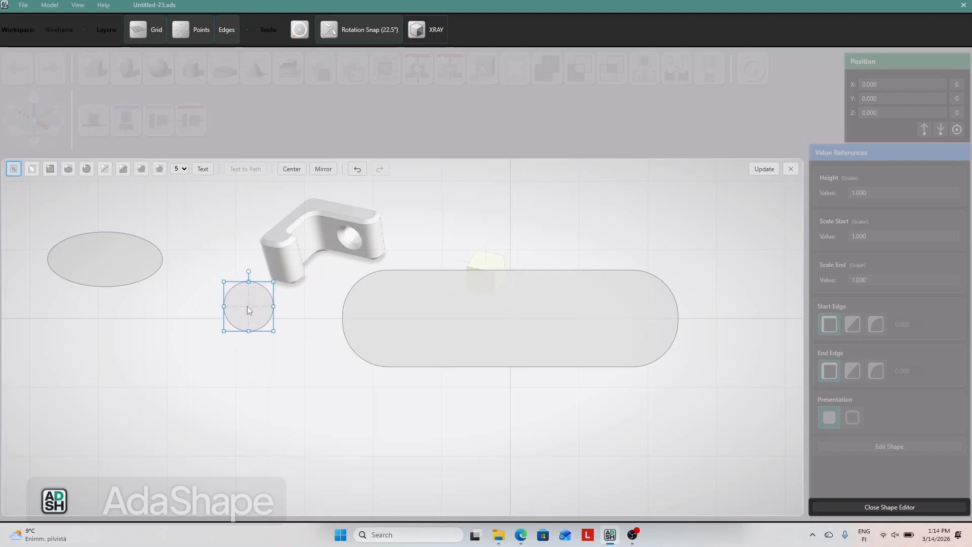
click(217, 242)
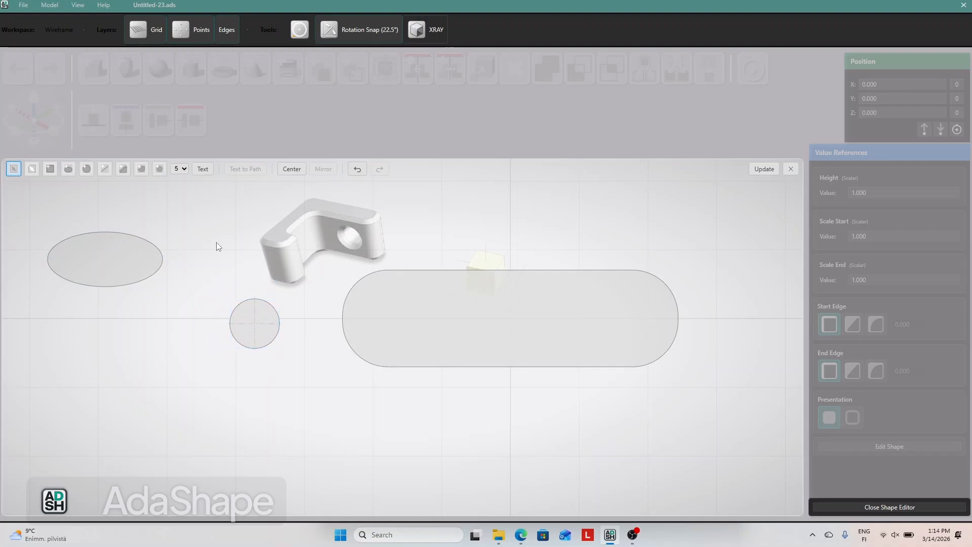
click(135, 250)
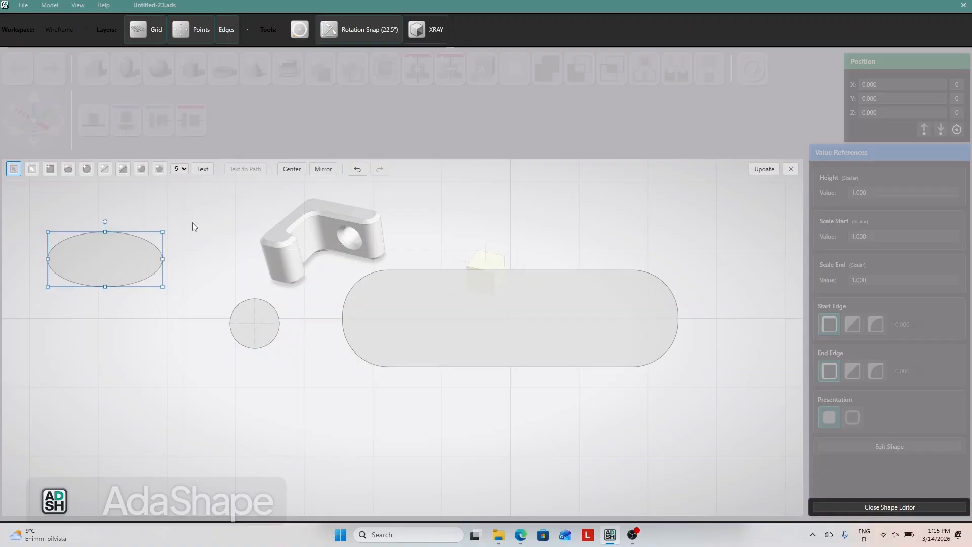
key(Delete)
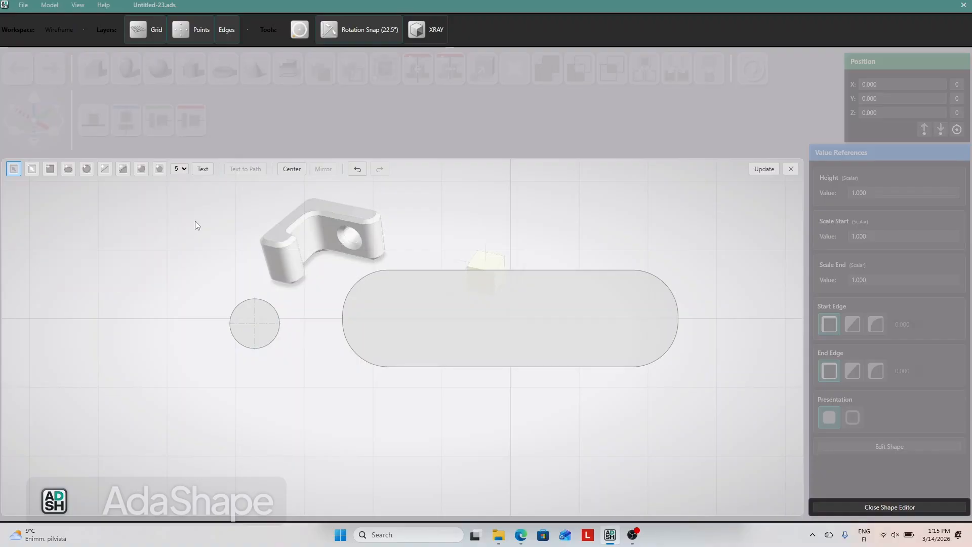
Move the circle onto the horizontal axis inside the slot profile's left end and mirror it to the right end.
drag(250, 329, 406, 326)
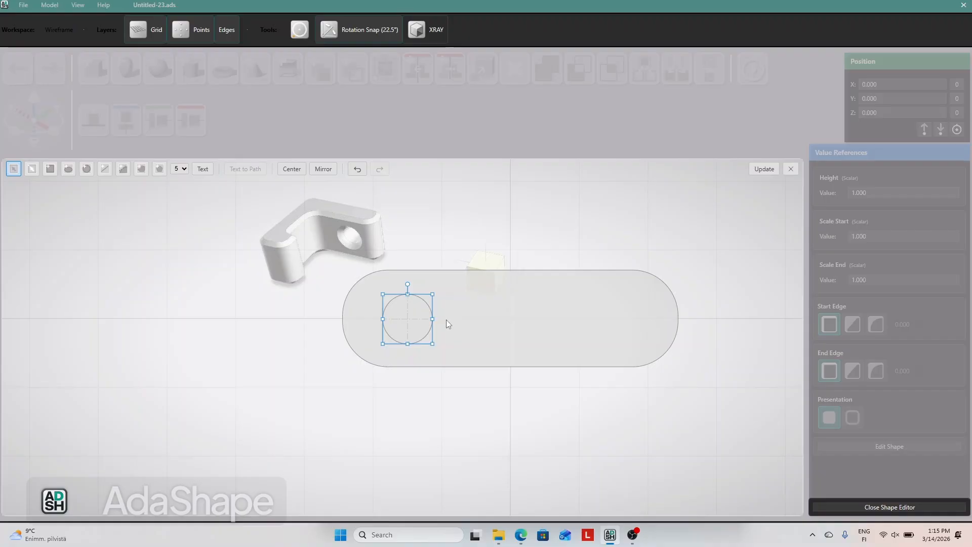
click(446, 320)
click(401, 317)
click(324, 170)
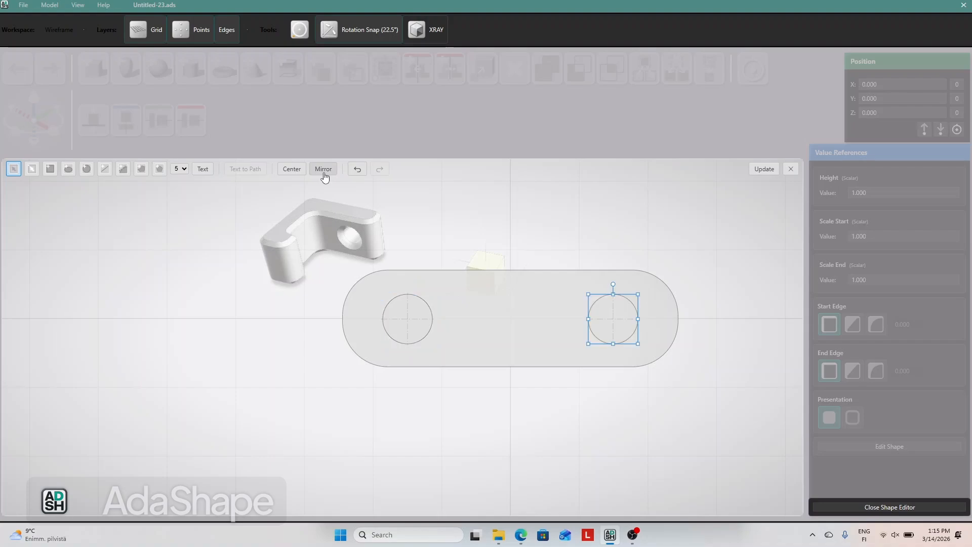
click(724, 321)
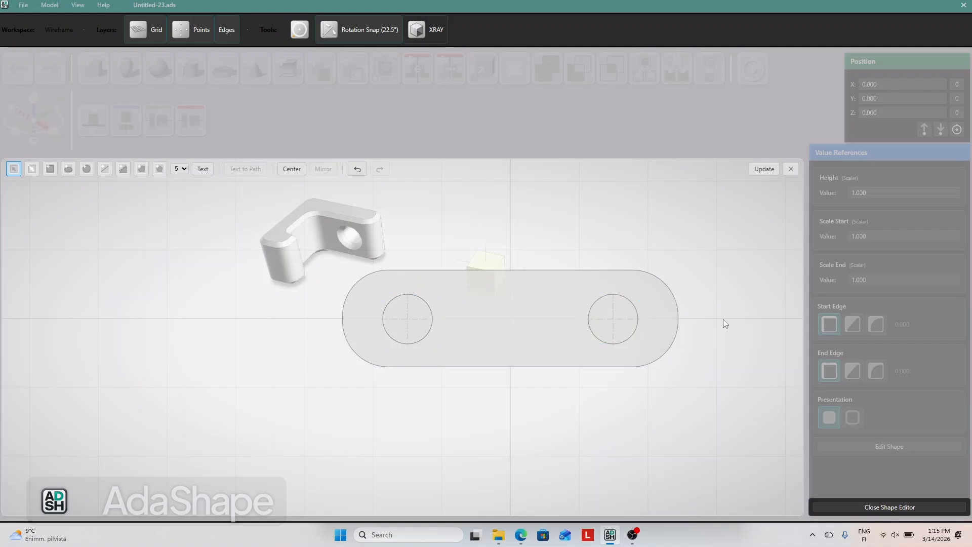
click(616, 326)
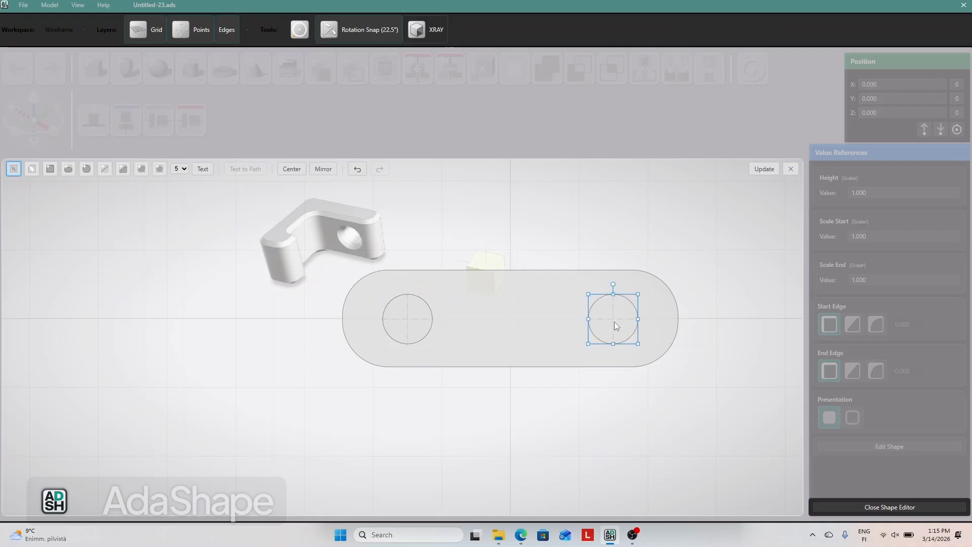
Unite the two circles into one shape and subtract it from the slot profile to make two holes.
shift+click(412, 320)
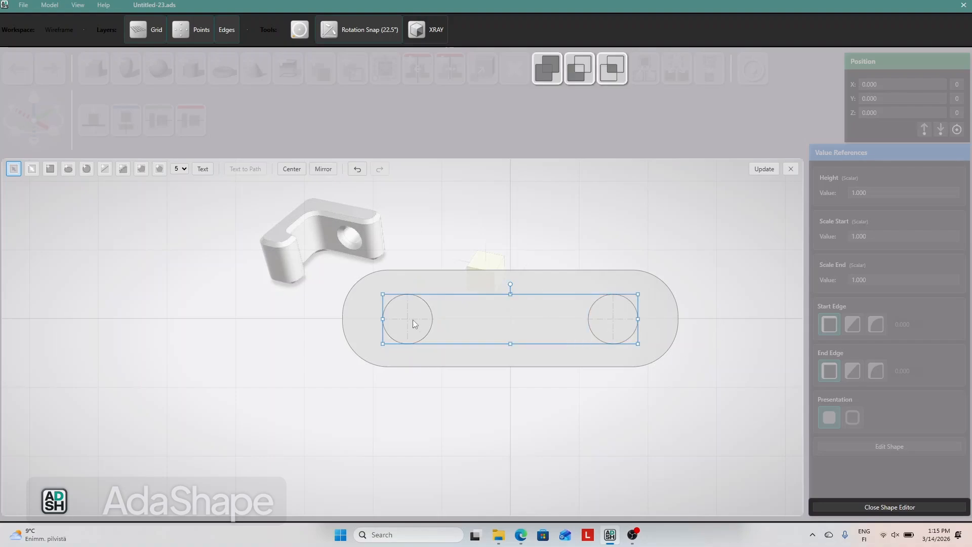
click(548, 73)
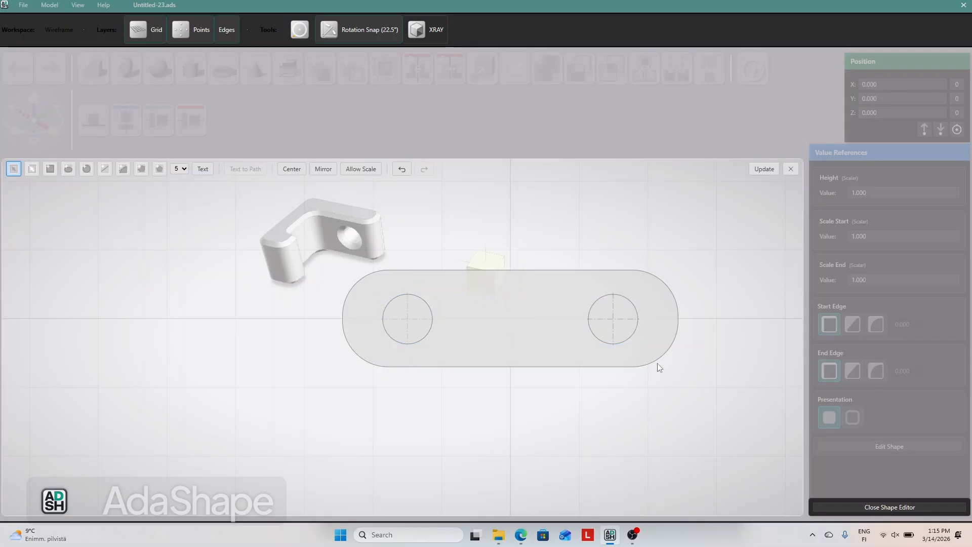
click(692, 322)
click(665, 312)
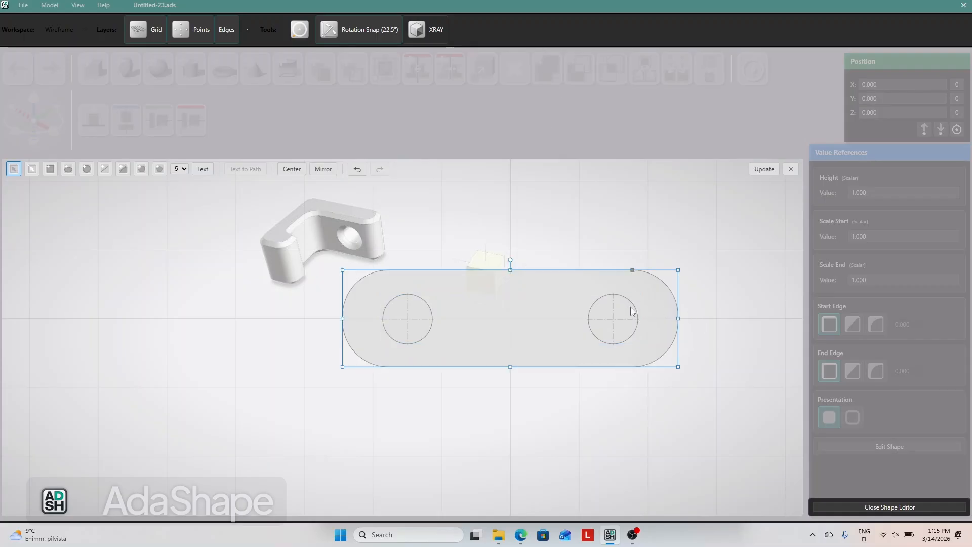
shift+click(616, 314)
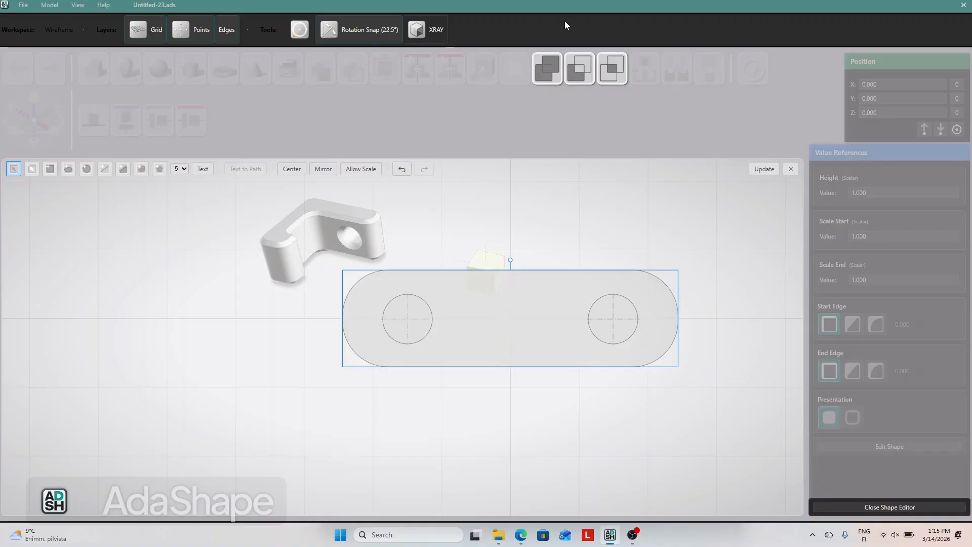
click(574, 67)
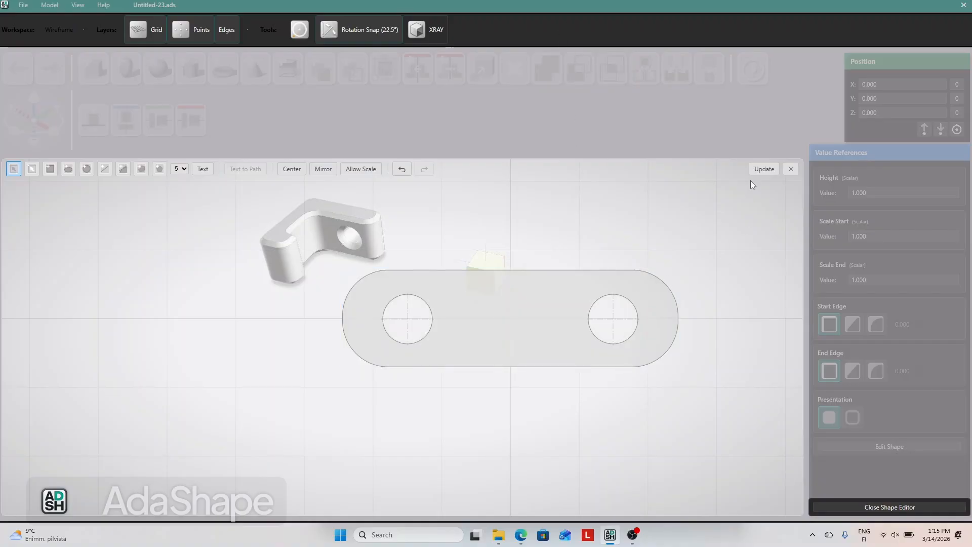
Update the extruded part with the two-hole slot profile and close the shape editor.
click(763, 170)
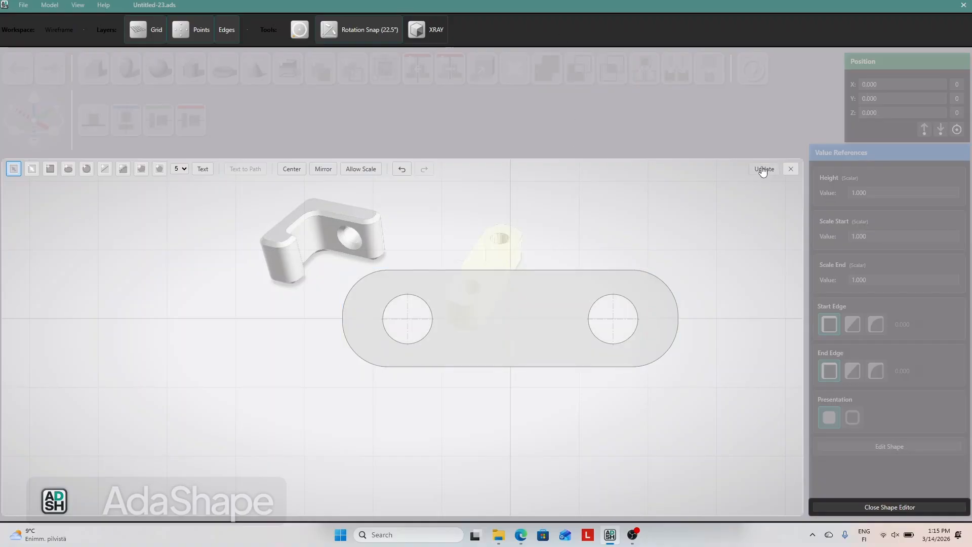
click(791, 169)
click(666, 318)
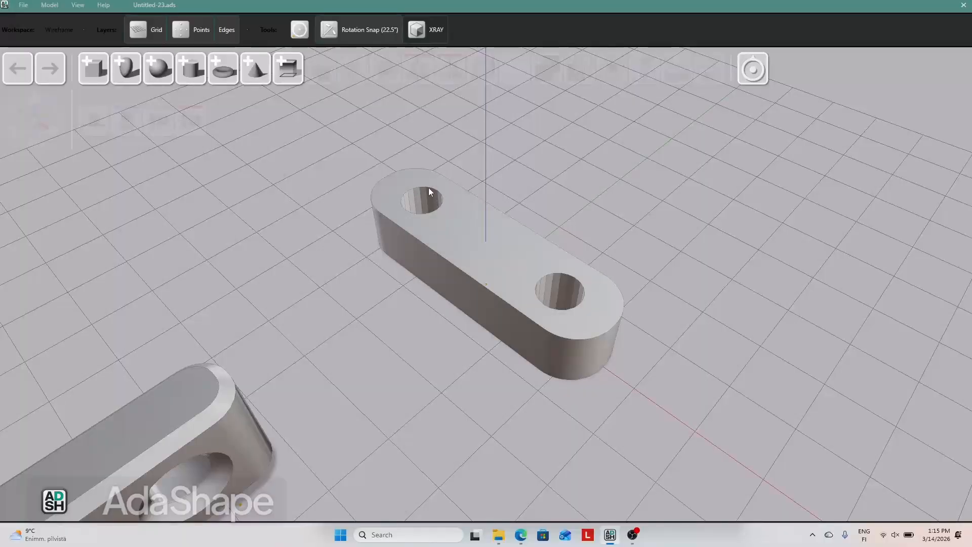
Set the model's tessellation to High.
click(50, 5)
mouse_move(64, 42)
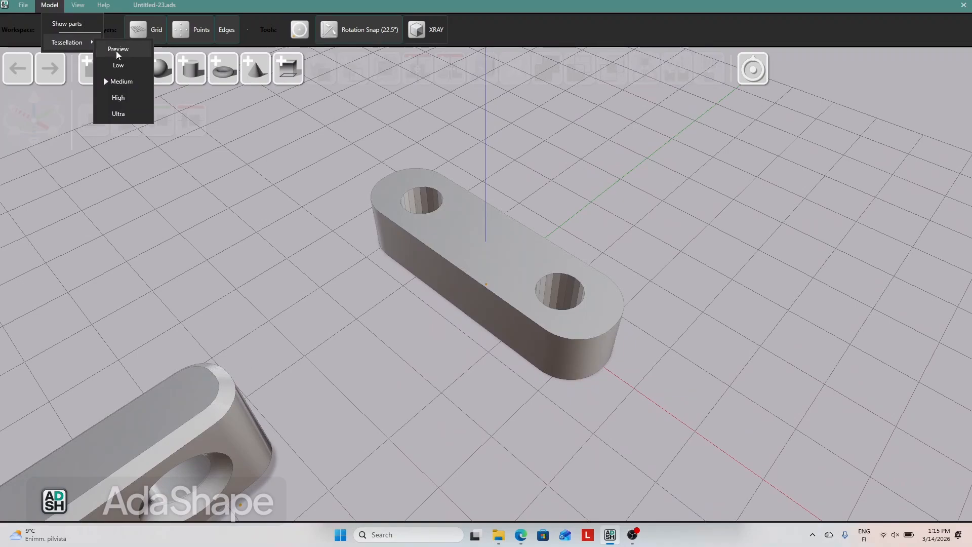
click(122, 99)
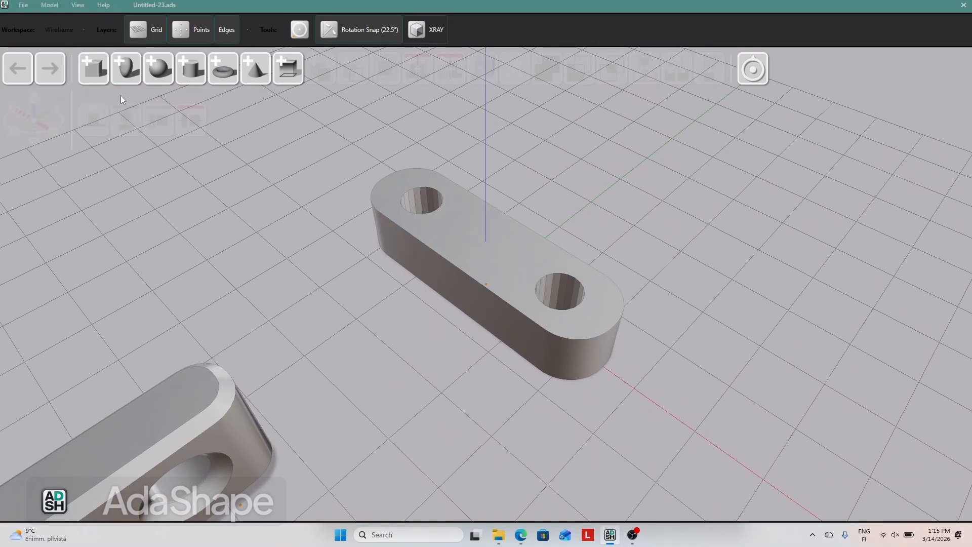
middle_drag(702, 271, 658, 255)
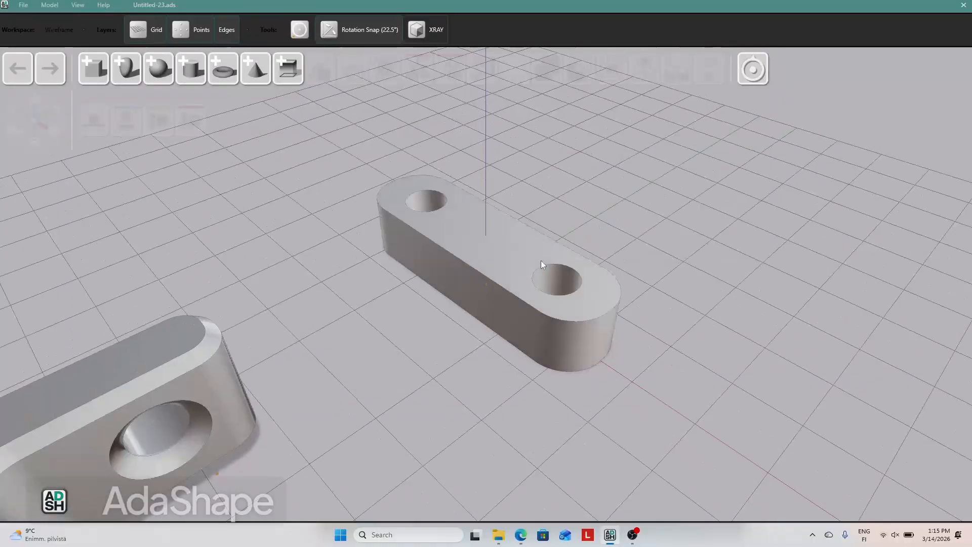
Switch the slot part's start and end edges to chamfer and chamfer the end edge by about 0.113.
click(541, 260)
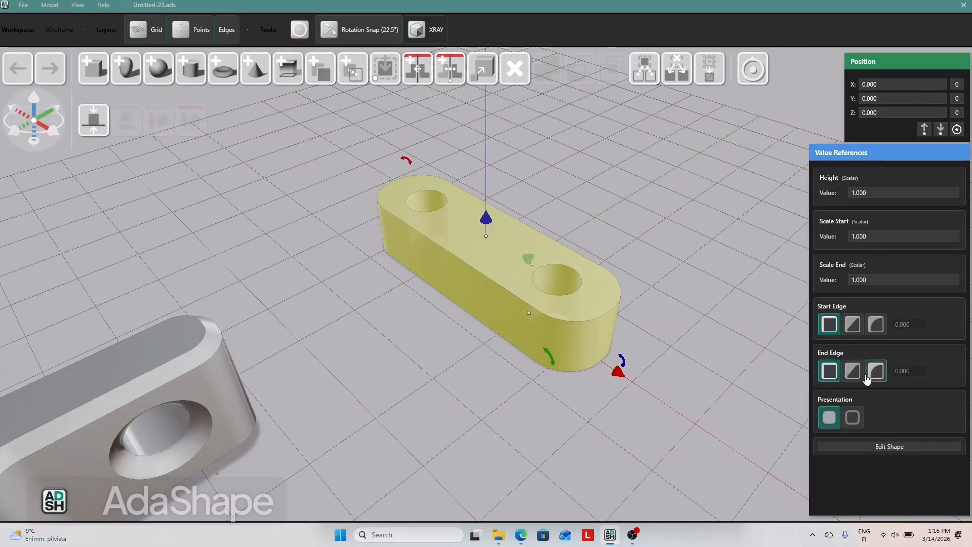
click(854, 325)
click(853, 327)
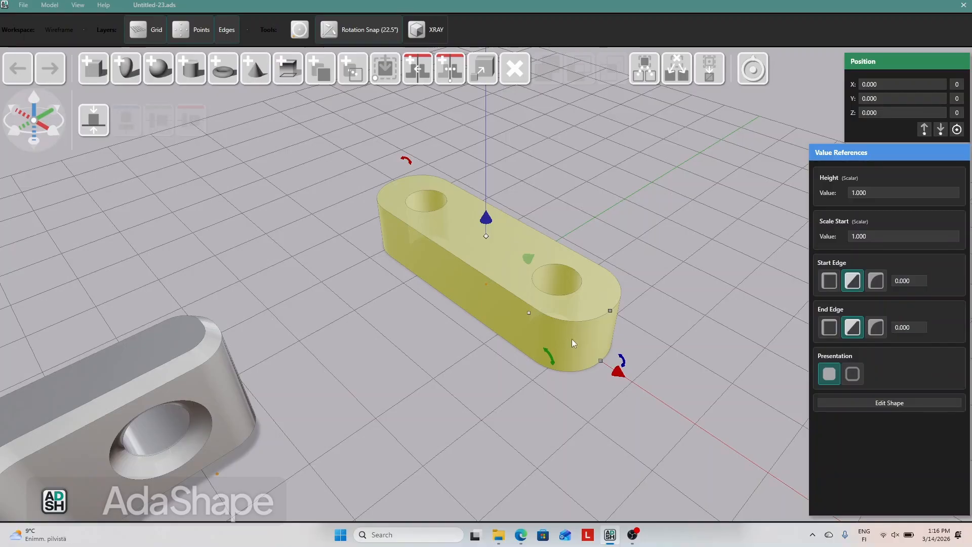
click(611, 312)
click(643, 226)
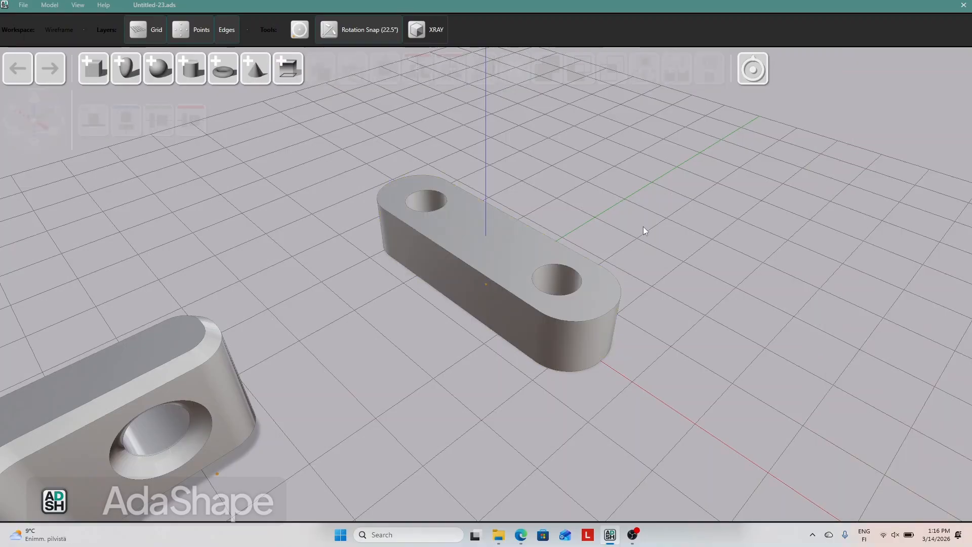
middle_drag(642, 226, 672, 226)
click(622, 283)
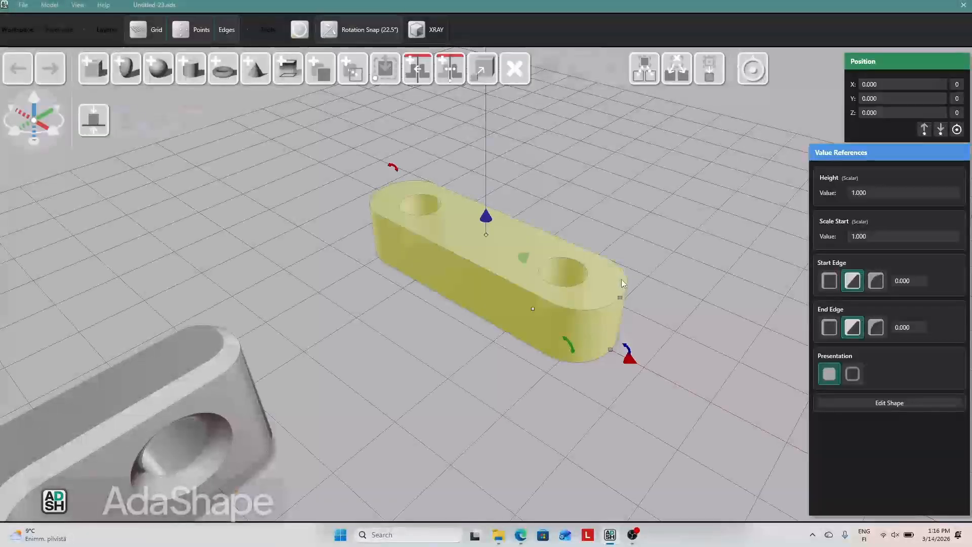
drag(617, 316, 618, 320)
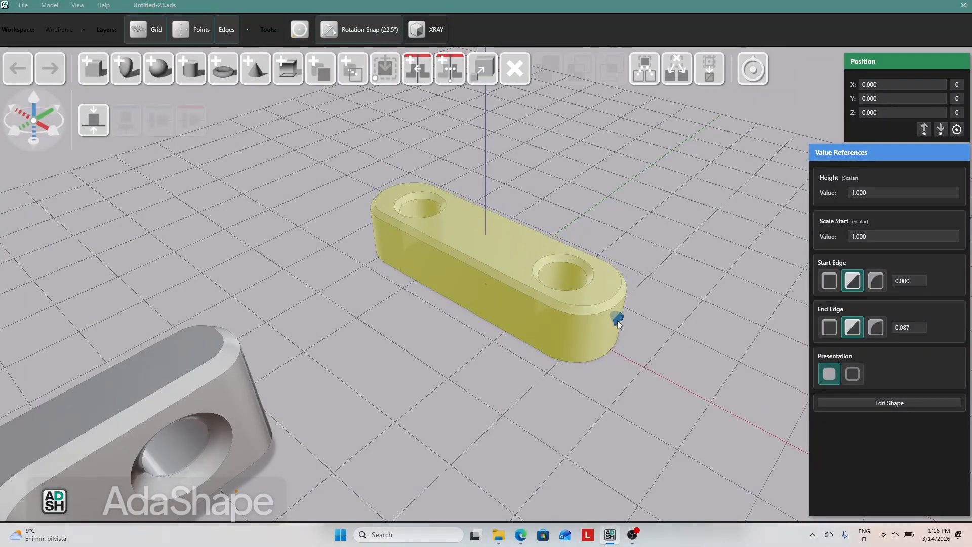
click(677, 263)
Chamfer the start edge on the slot part's underside by about 0.108.
middle_drag(678, 263, 463, 251)
click(463, 251)
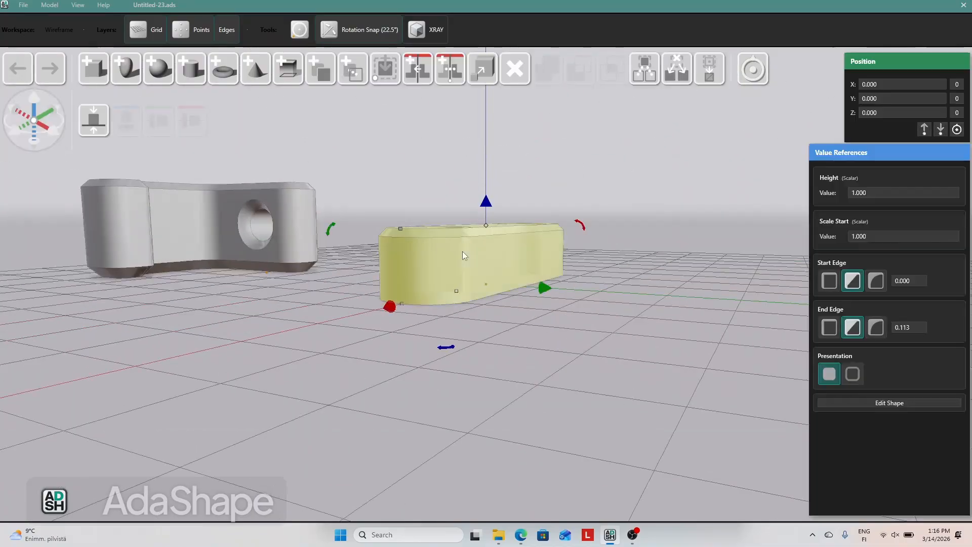
click(402, 303)
drag(399, 290, 401, 279)
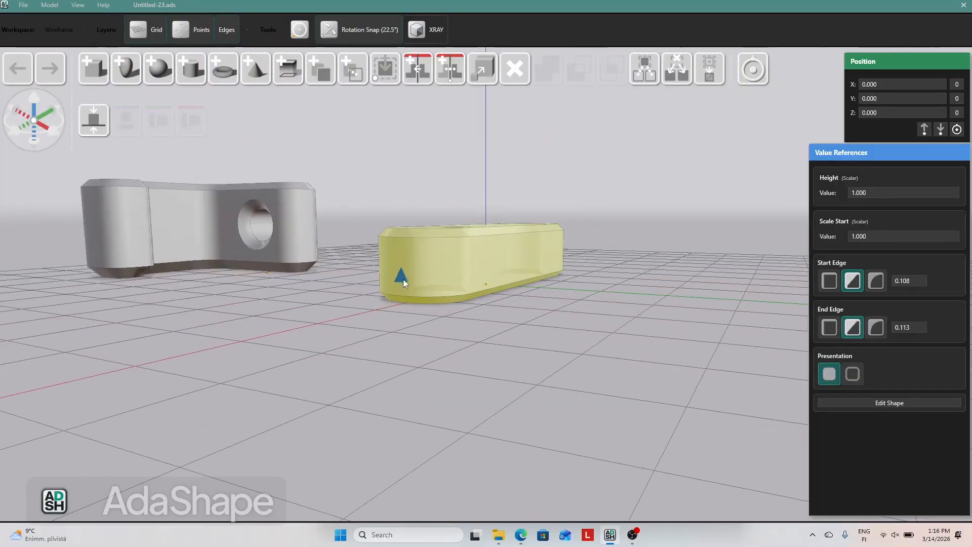
click(668, 249)
Move the slot part away from the origin beside the J-shaped part, to about X 5, Y -7.3.
middle_drag(669, 249, 577, 263)
click(478, 273)
drag(478, 273, 122, 398)
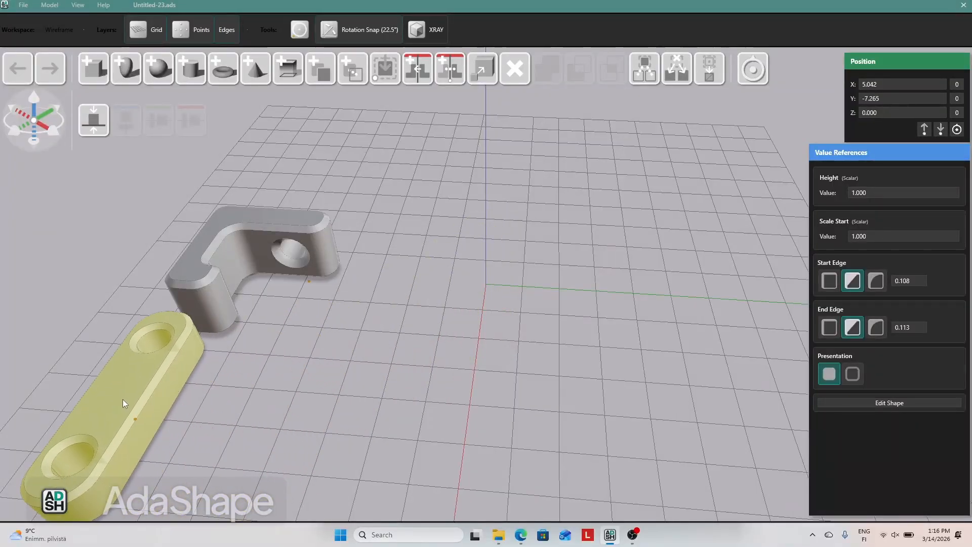
click(448, 352)
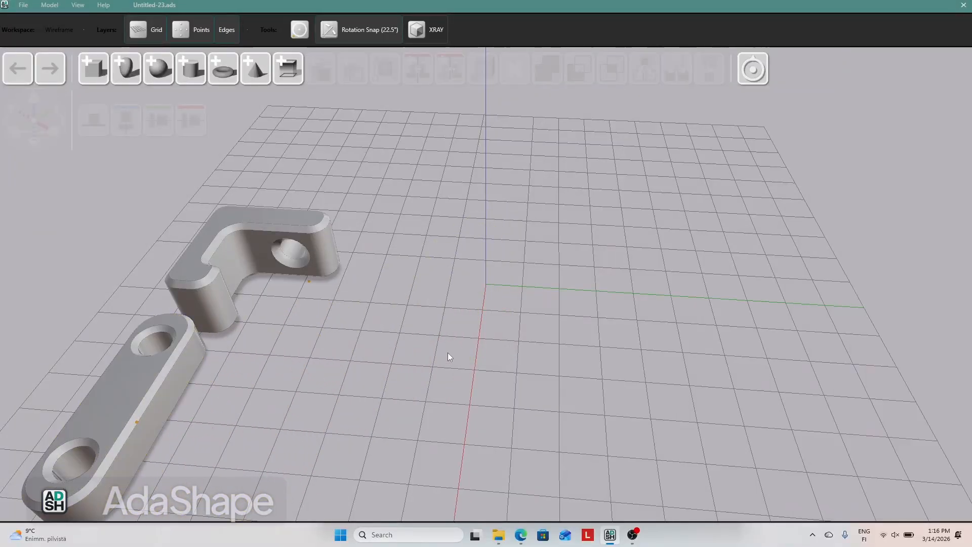
Add a new extruded shape at the origin, open its profile for editing, and delete the default square.
click(292, 63)
click(499, 269)
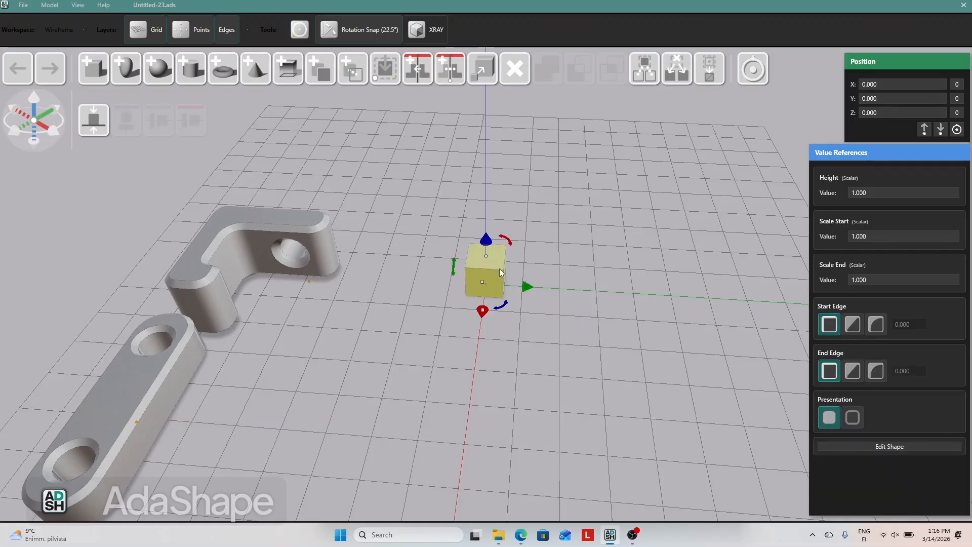
click(899, 448)
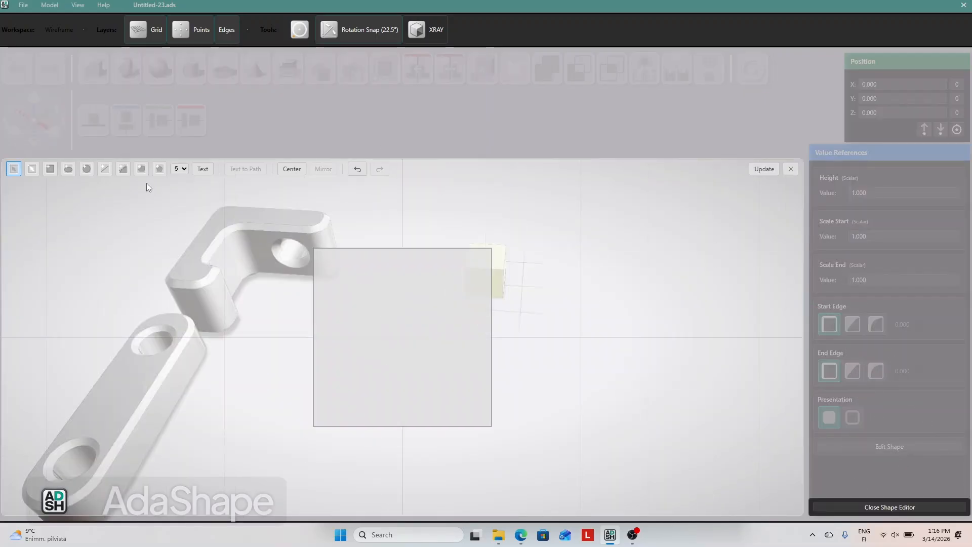
click(334, 307)
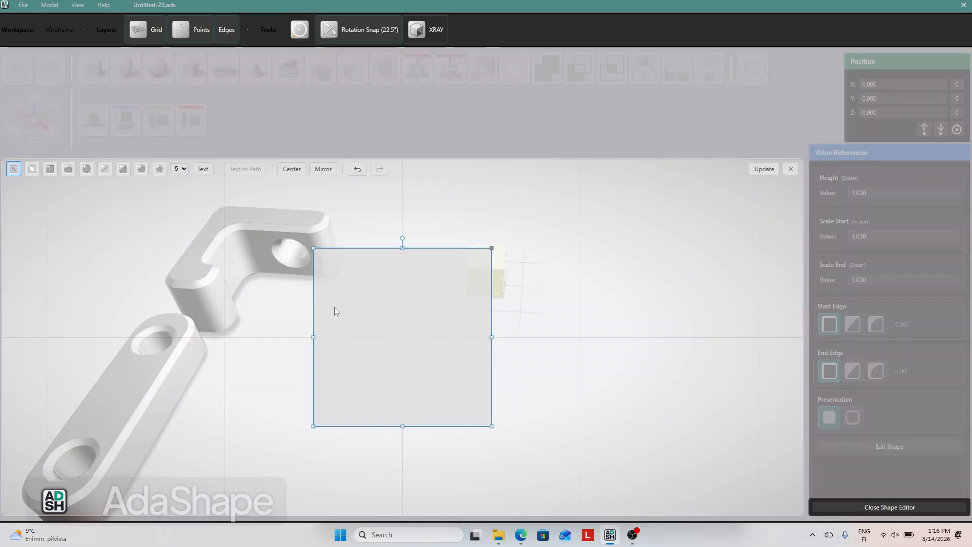
key(Delete)
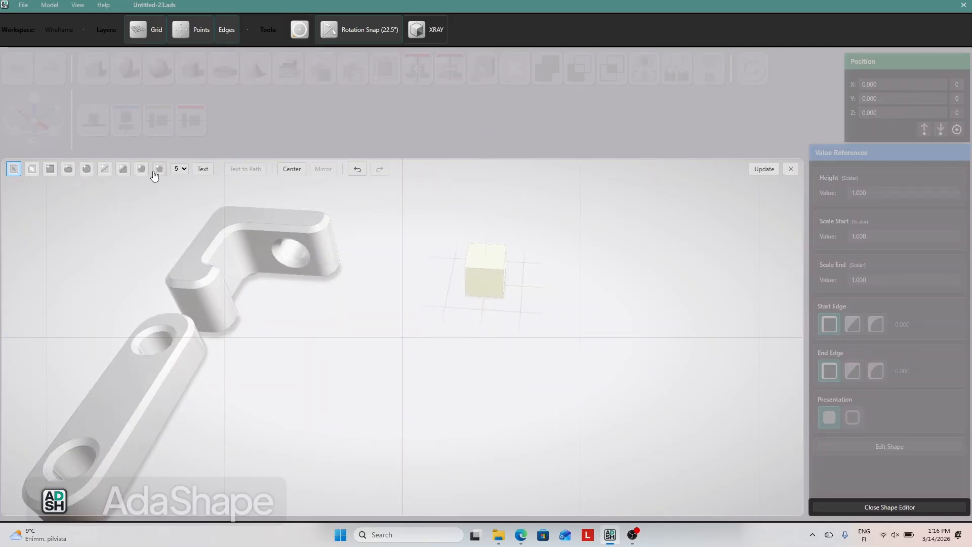
Draw a closed, roughly hexagonal six-point polygon around the origin, about one and a half grid cells across.
click(123, 168)
click(439, 205)
click(320, 211)
click(255, 342)
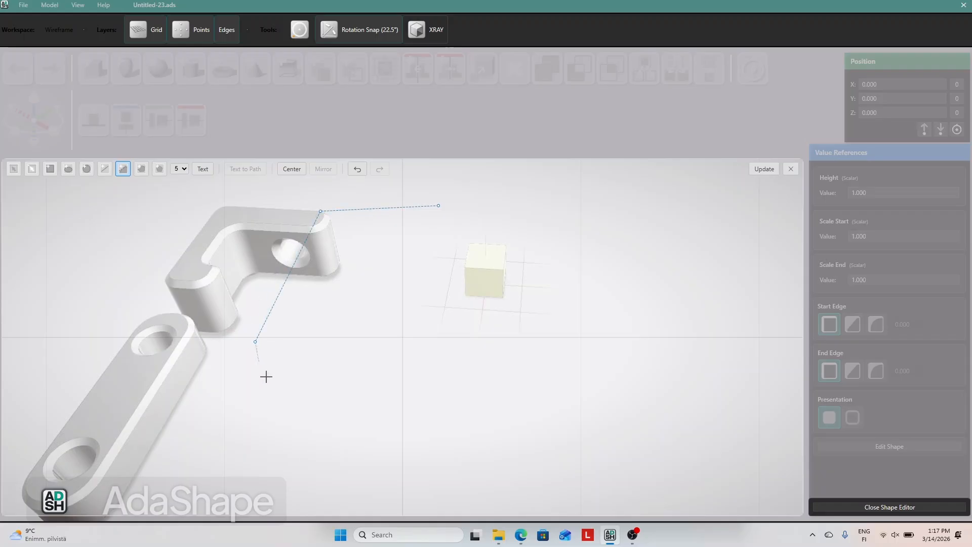
click(330, 461)
click(457, 460)
click(517, 332)
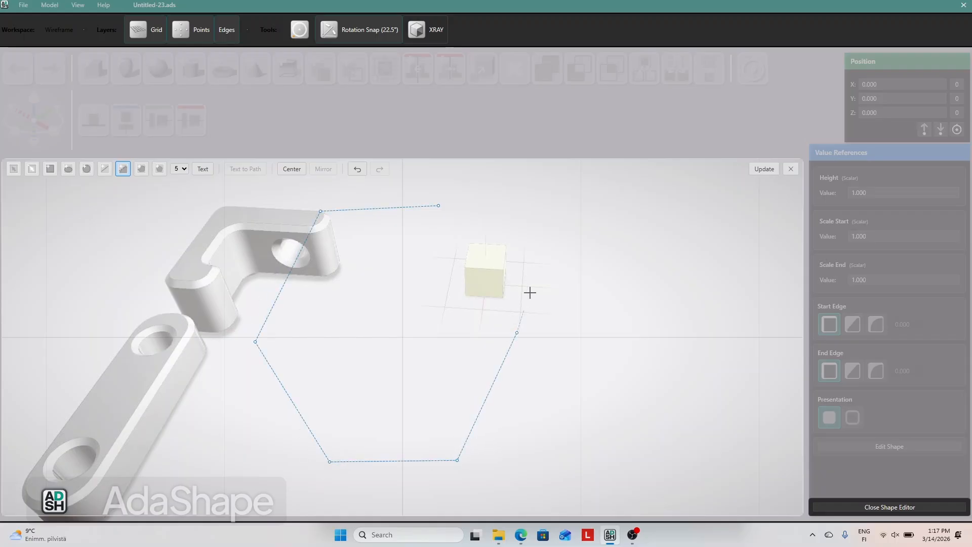
click(438, 206)
click(383, 277)
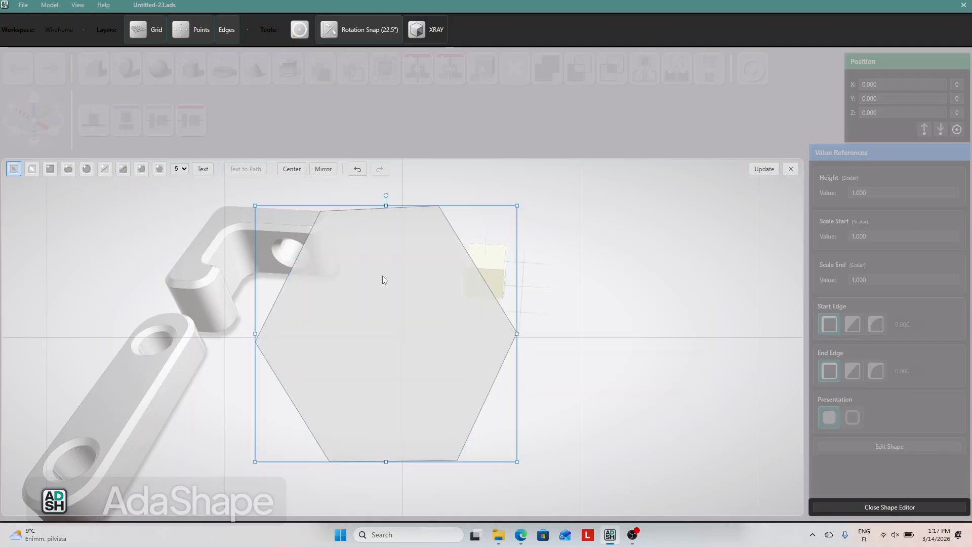
Smooth the polygon's upper-left node, shift it slightly inward, and update the extruded shape with the curved profile.
click(31, 168)
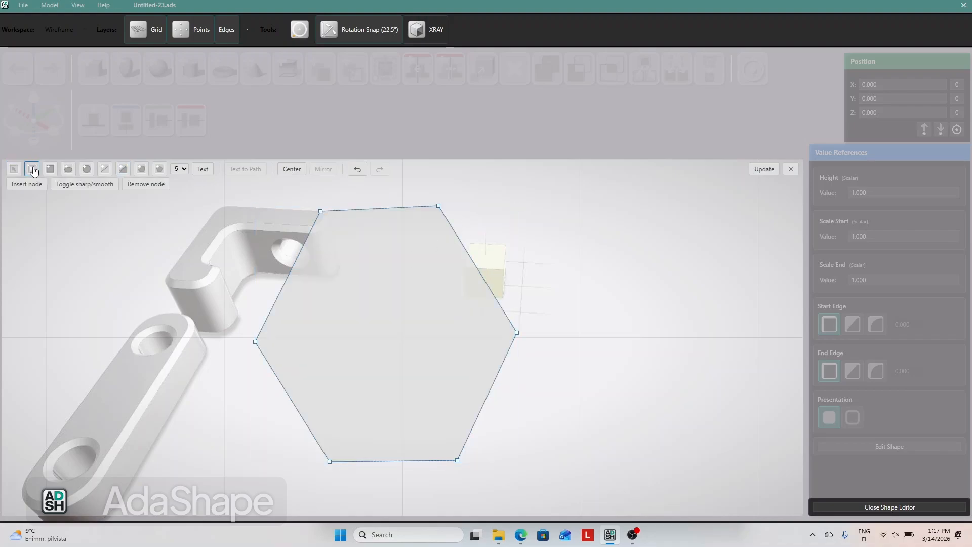
double_click(320, 211)
drag(319, 212, 319, 245)
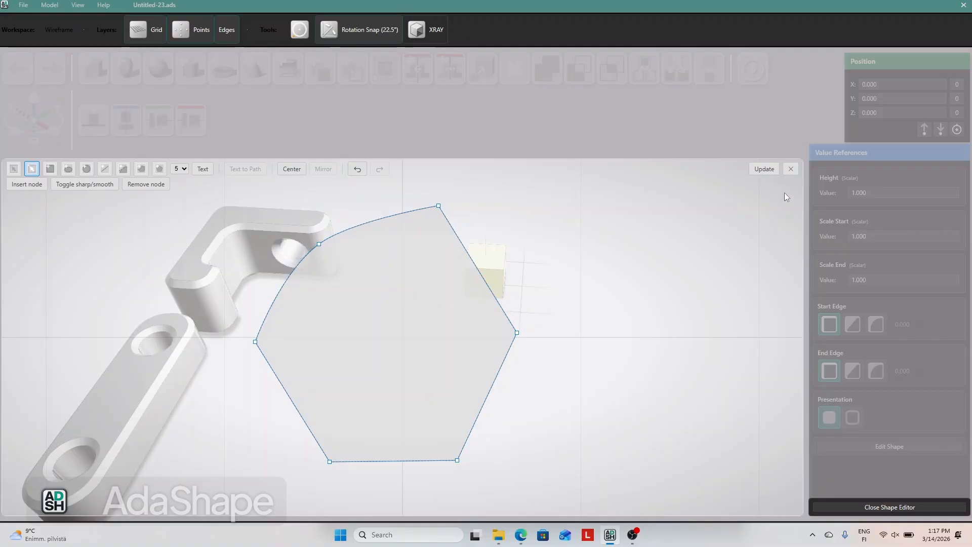
click(766, 168)
click(439, 206)
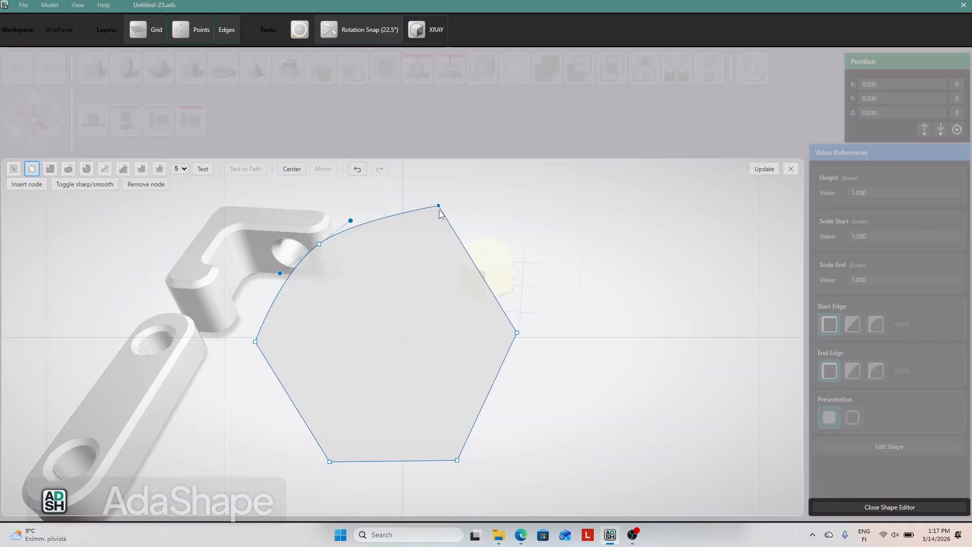
drag(319, 246, 313, 237)
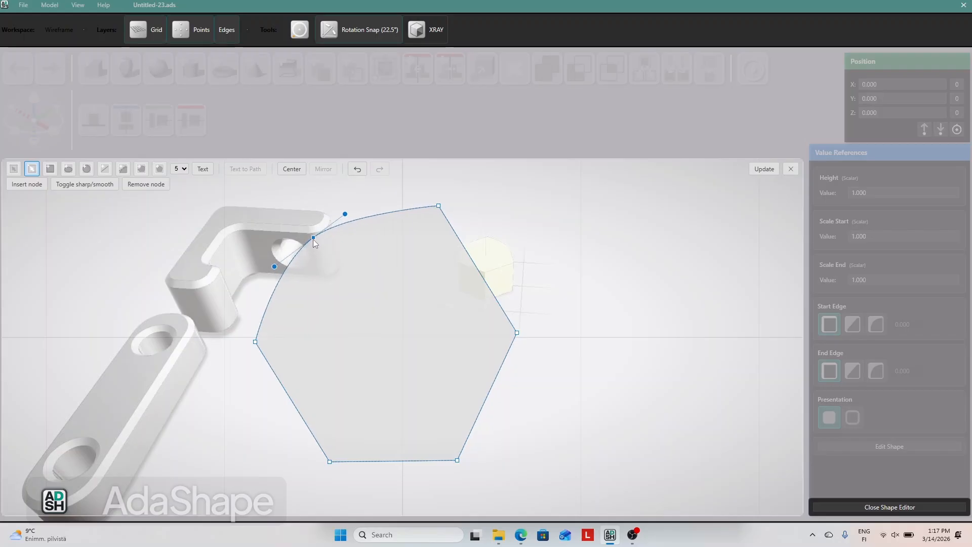
Pull the polygon's upper-right node inward, and smooth its leftmost node while shifting that one inward as well.
click(423, 202)
click(27, 184)
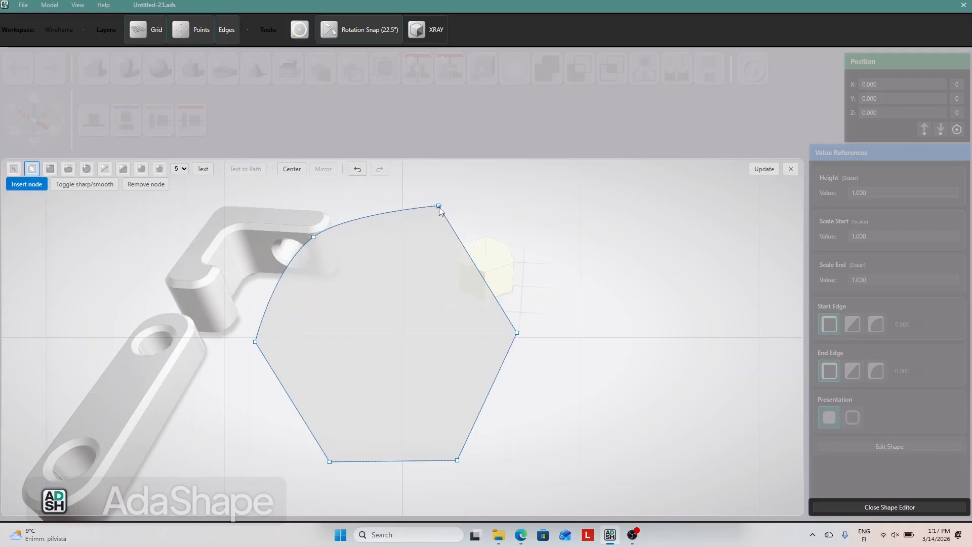
drag(438, 207, 420, 242)
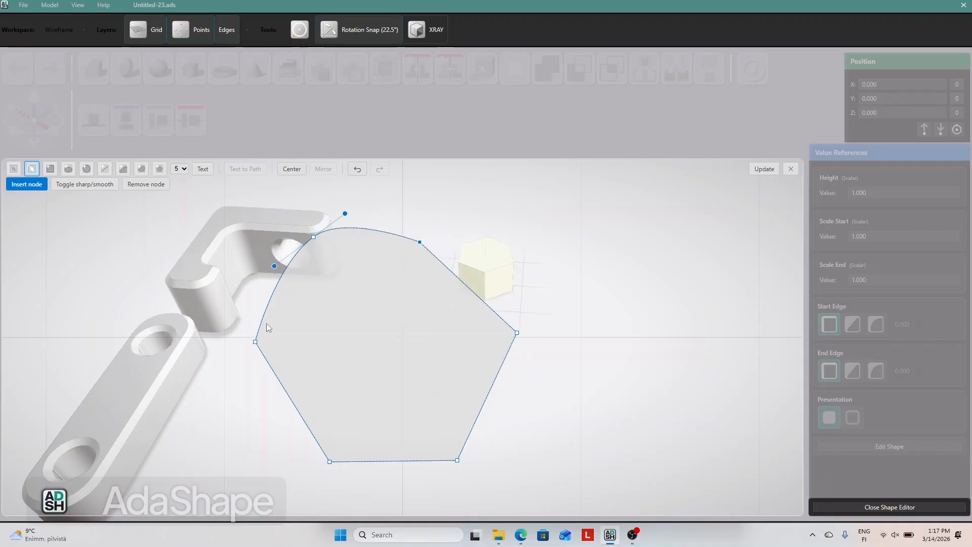
drag(255, 342, 286, 322)
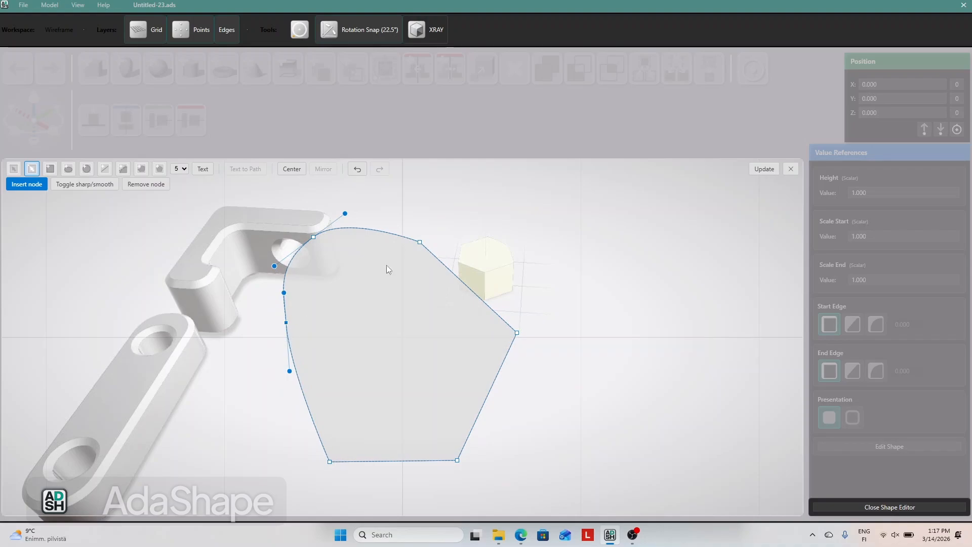
Smooth the polygon's upper-right node and move its lower-right node slightly outward and up.
click(420, 242)
double_click(420, 242)
click(426, 228)
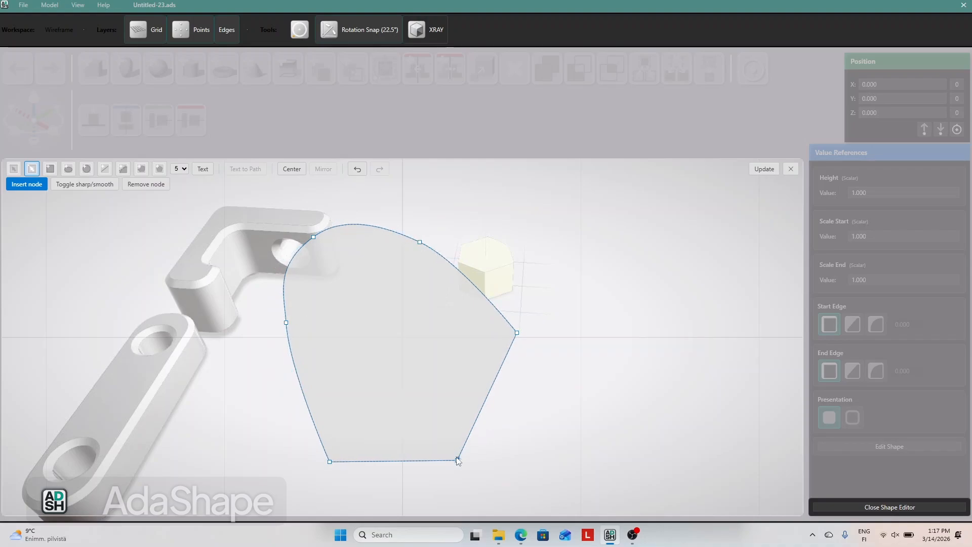
drag(458, 461, 475, 454)
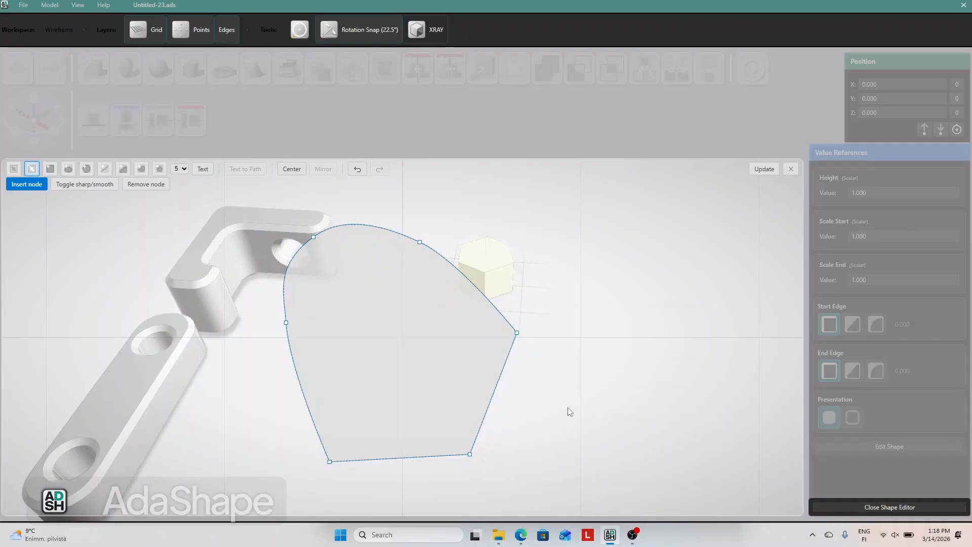
Smooth the polygon's lower-right node and update the extruded shape with the curved corner.
click(760, 171)
double_click(471, 454)
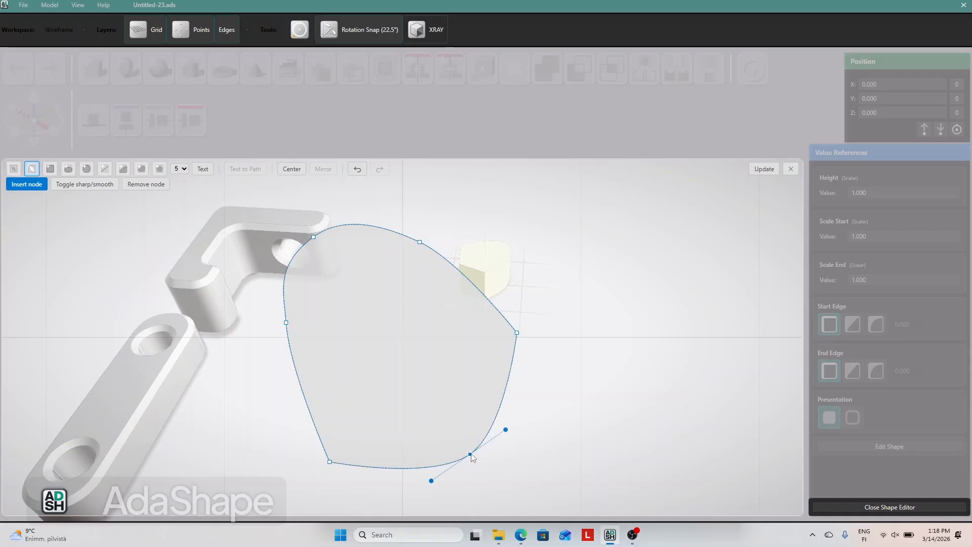
click(550, 363)
click(765, 170)
Shift the polygon's upper-left node slightly upward and leave node editing.
drag(314, 238, 313, 234)
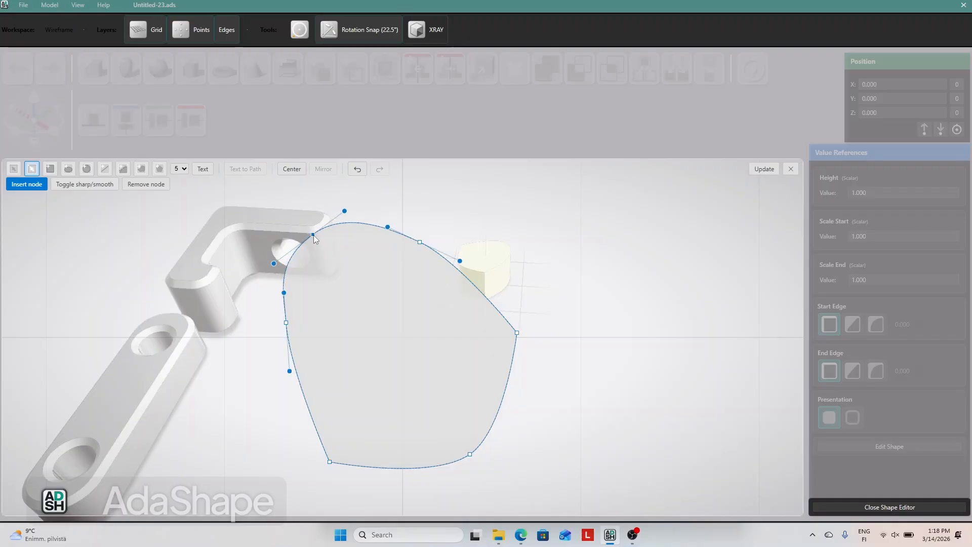
click(573, 278)
click(14, 169)
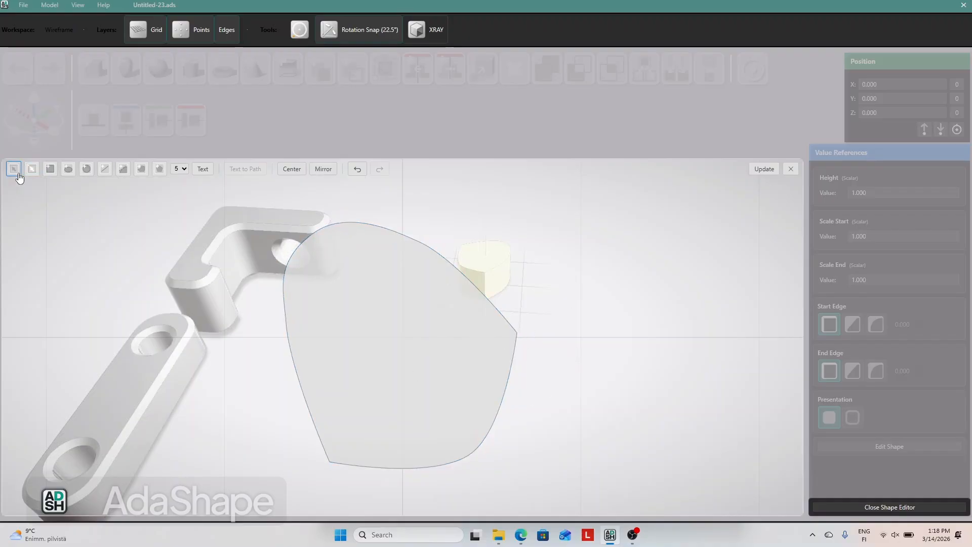
Close the shape editor and move the extruded shape off the origin to about X -0.705, Y -1.319.
click(790, 170)
click(600, 232)
mouse_move(600, 232)
middle_down()
mouse_move(634, 280)
mouse_move(571, 256)
mouse_move(523, 263)
mouse_move(606, 234)
mouse_move(630, 263)
mouse_move(644, 235)
mouse_move(591, 234)
mouse_move(581, 218)
mouse_move(581, 239)
mouse_move(592, 237)
middle_up()
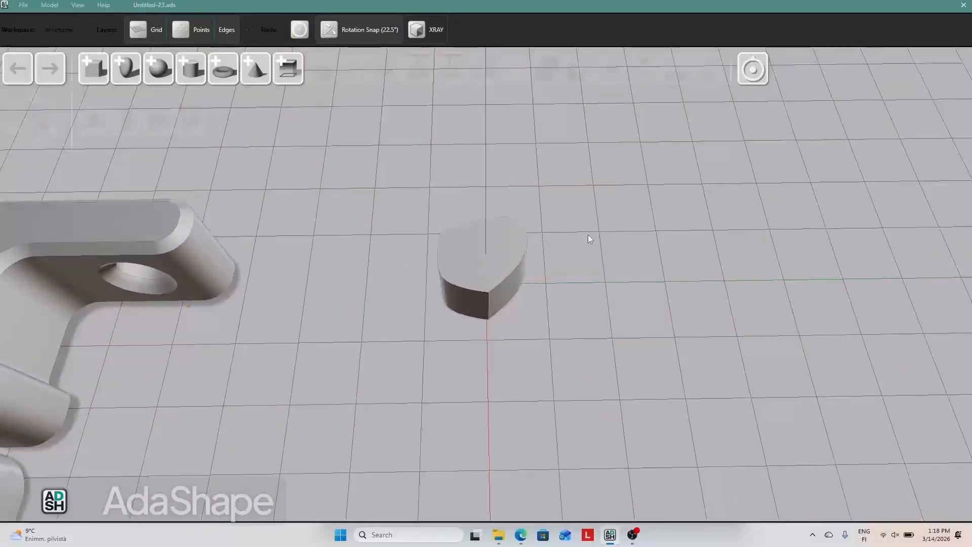
drag(506, 279, 419, 237)
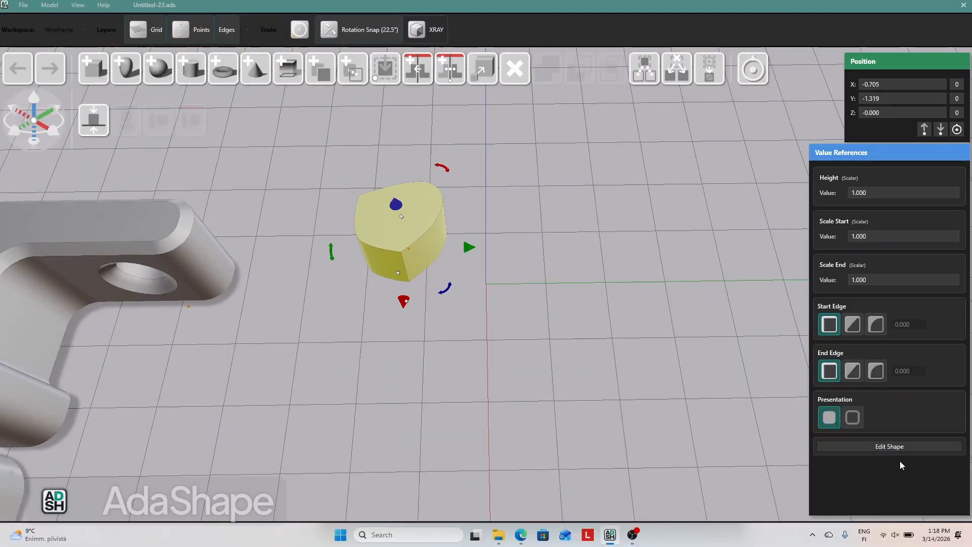
Scale the curved profile up evenly to about three and a half grid cells wide and update the extruded shape.
click(893, 448)
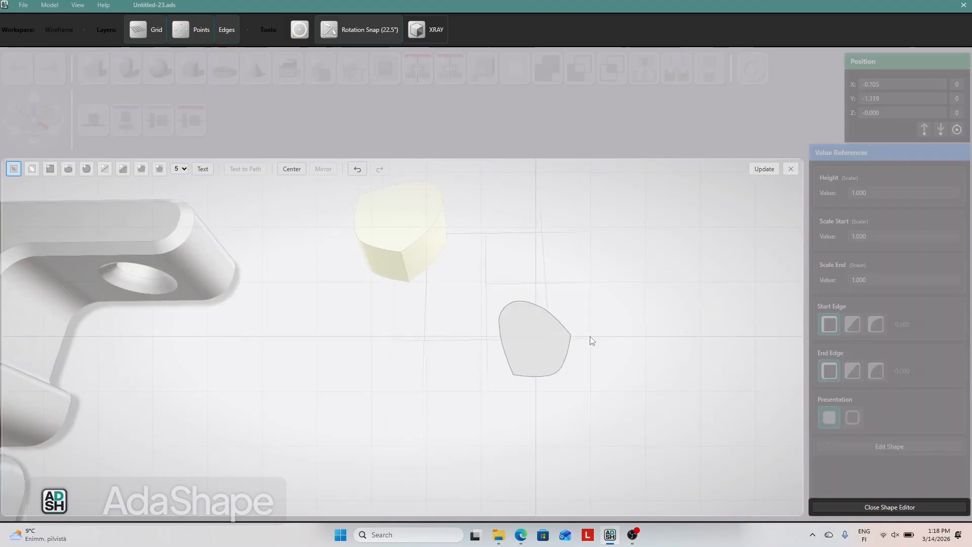
click(555, 340)
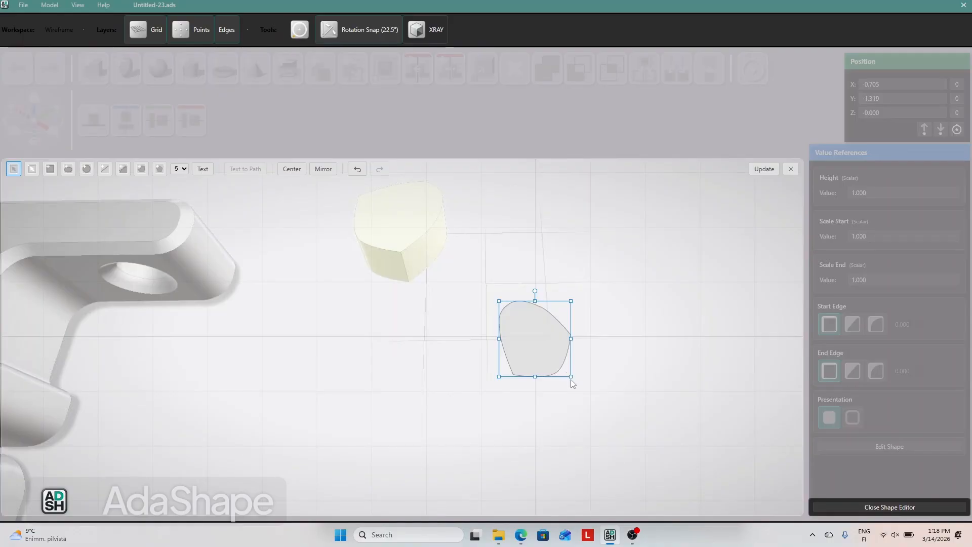
drag(569, 376, 633, 430)
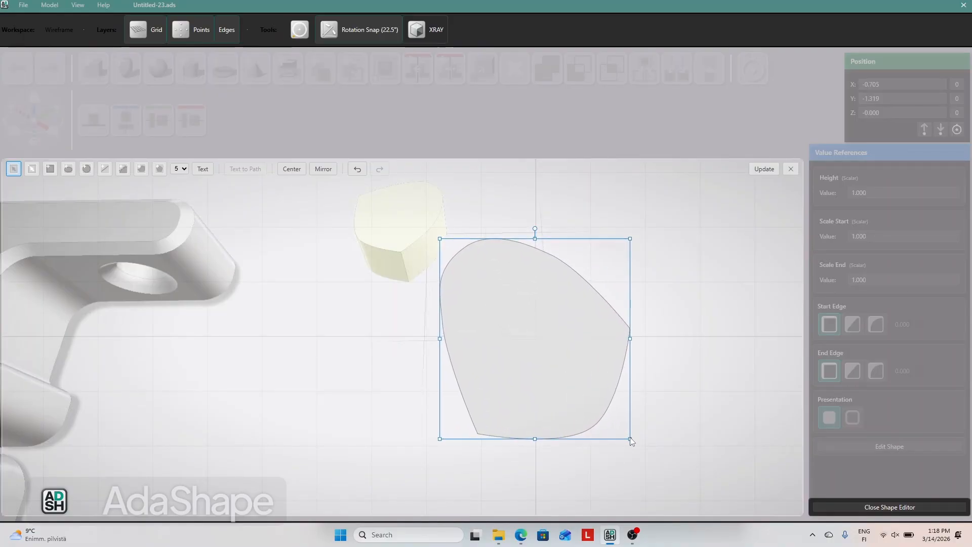
click(674, 332)
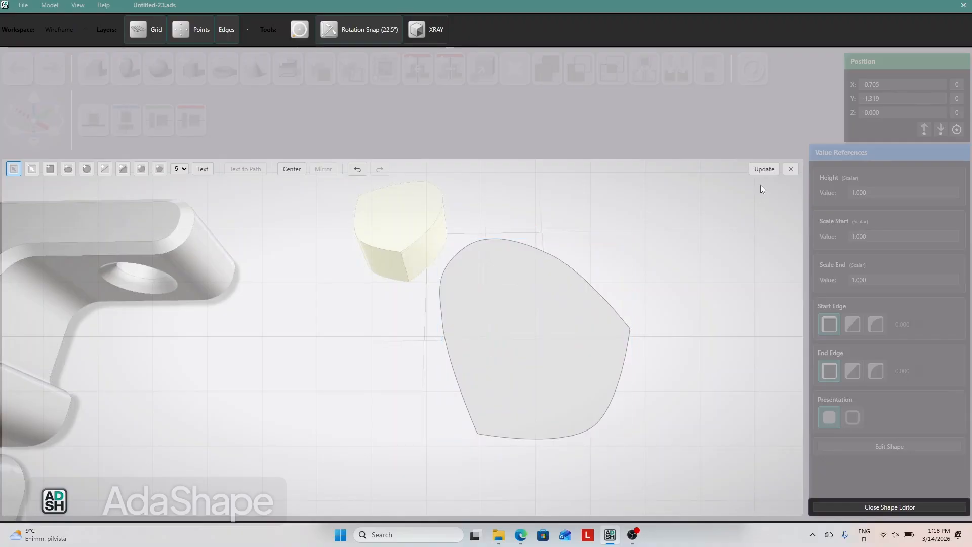
click(773, 169)
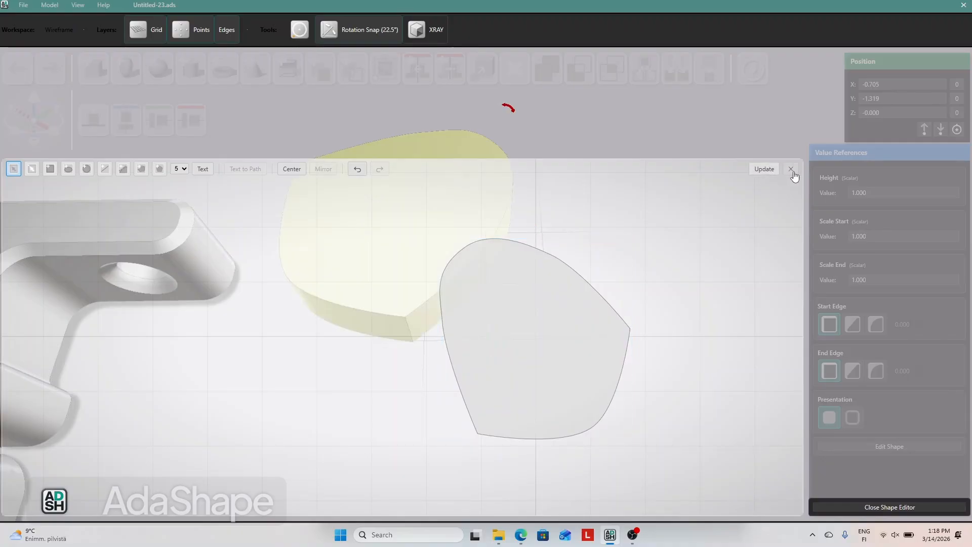
click(791, 170)
click(669, 226)
Raise the curved shape's height to about 1.58 and present it as a hollow outline with a buffer distance of about 0.59.
click(416, 188)
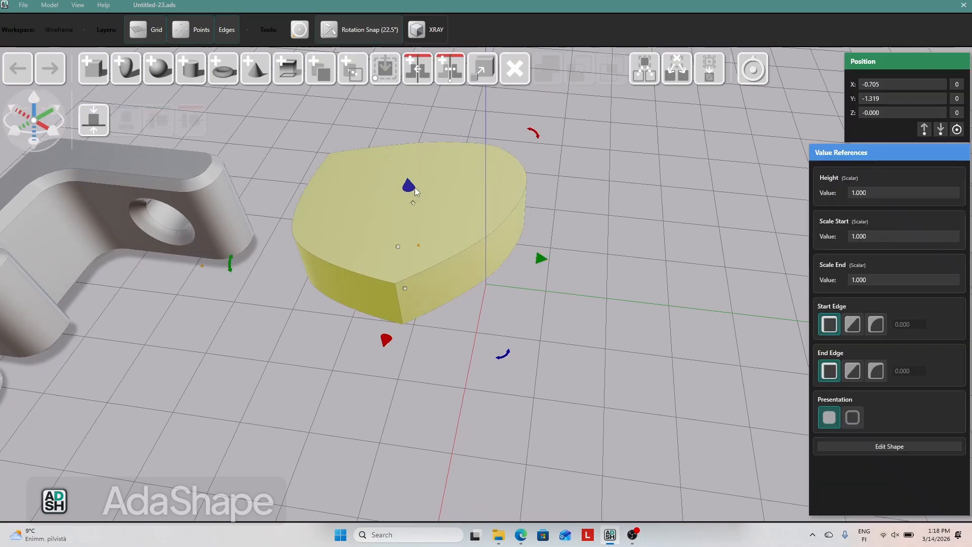
drag(414, 190, 407, 160)
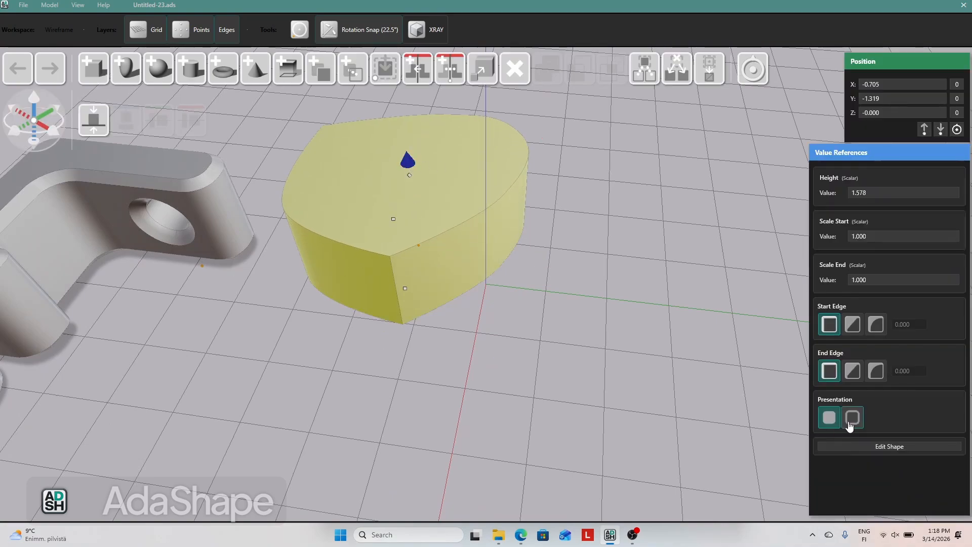
click(852, 417)
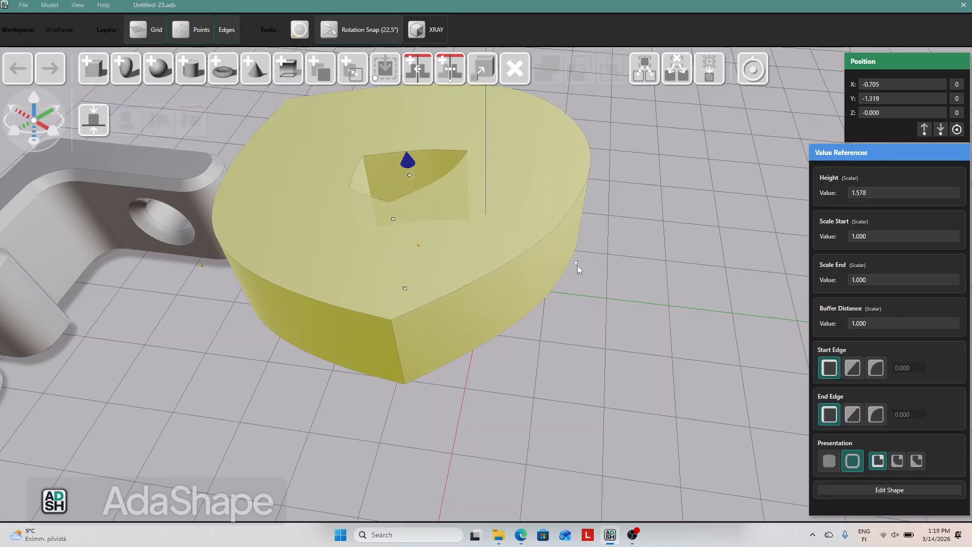
drag(581, 263, 527, 241)
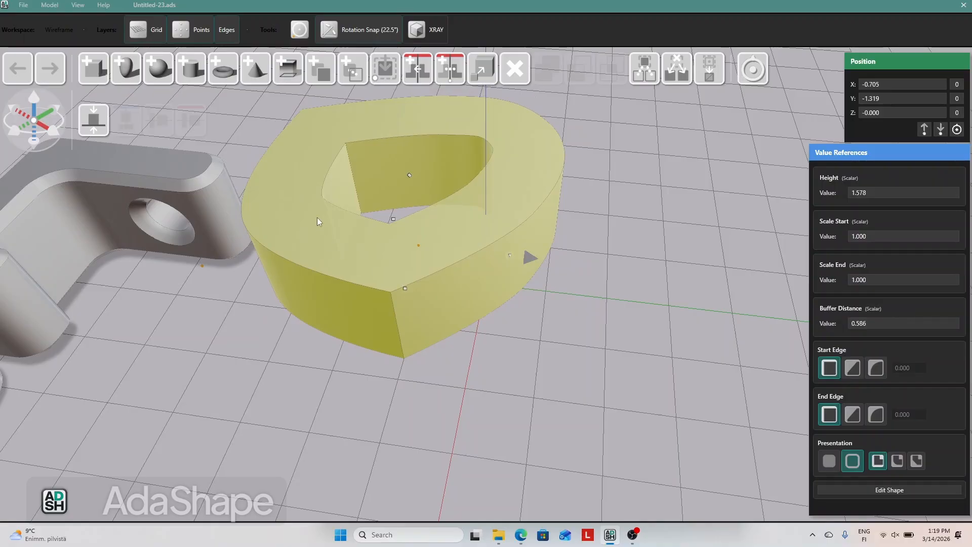
click(658, 311)
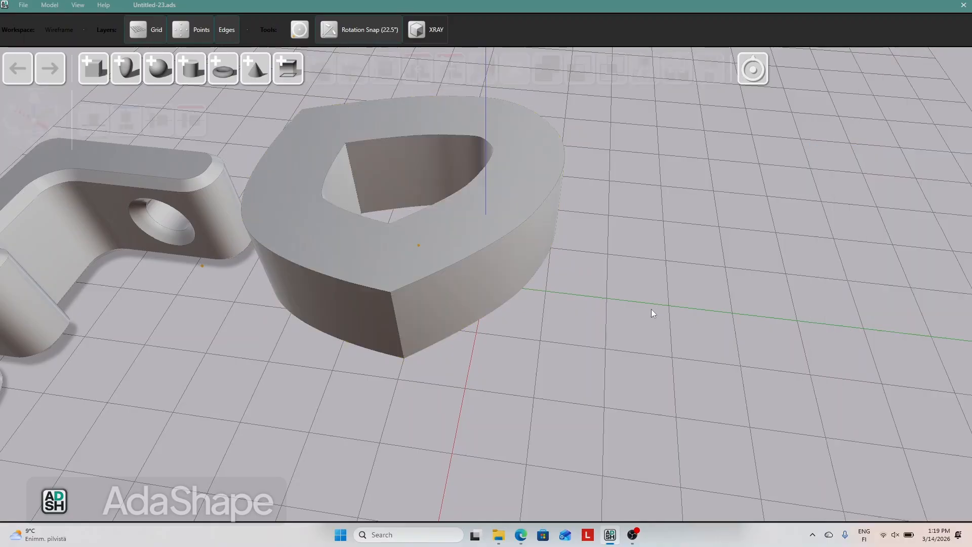
Add a new extruded shape and move it to the free area beside the hollow part, about X -0.253, Y 4.494.
key(Right)
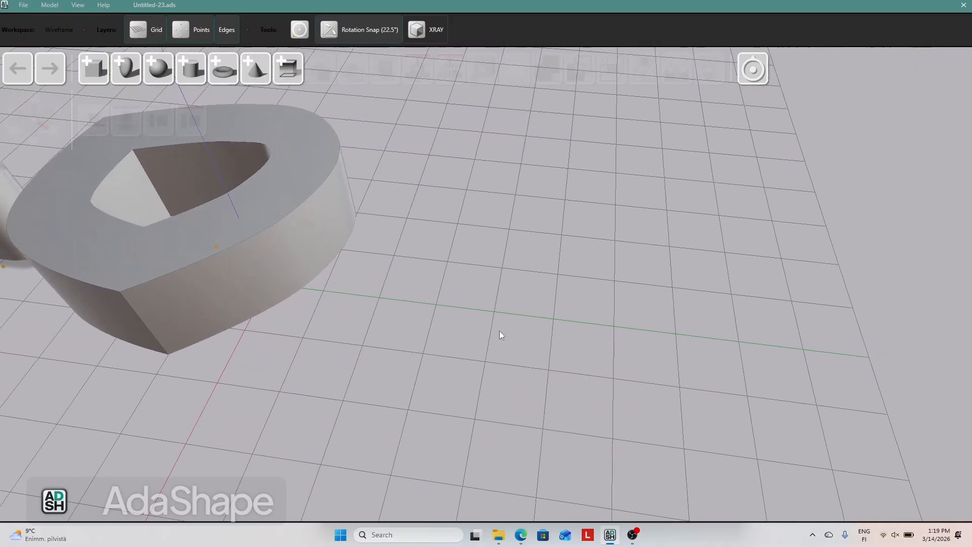
click(299, 73)
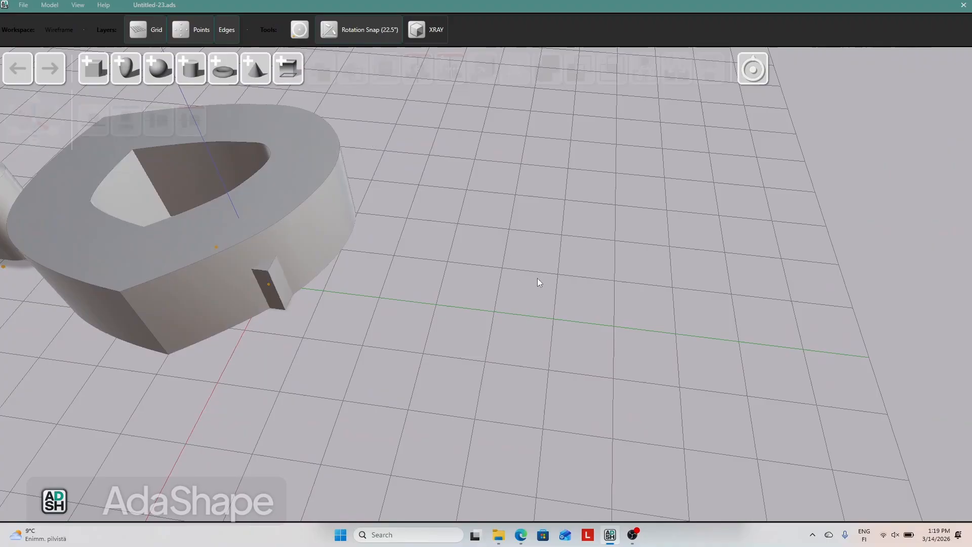
drag(284, 292, 560, 329)
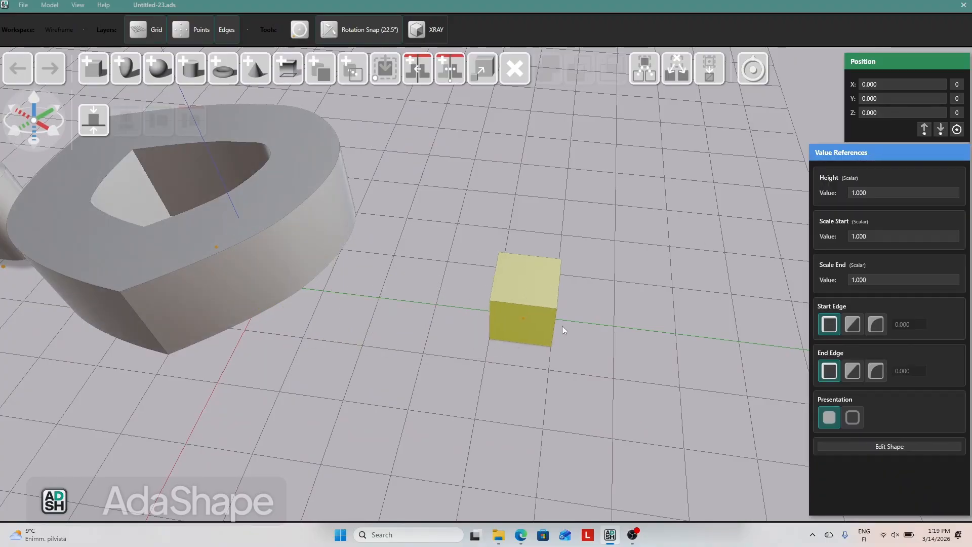
Open the new shape's profile for editing and delete its default square.
click(885, 447)
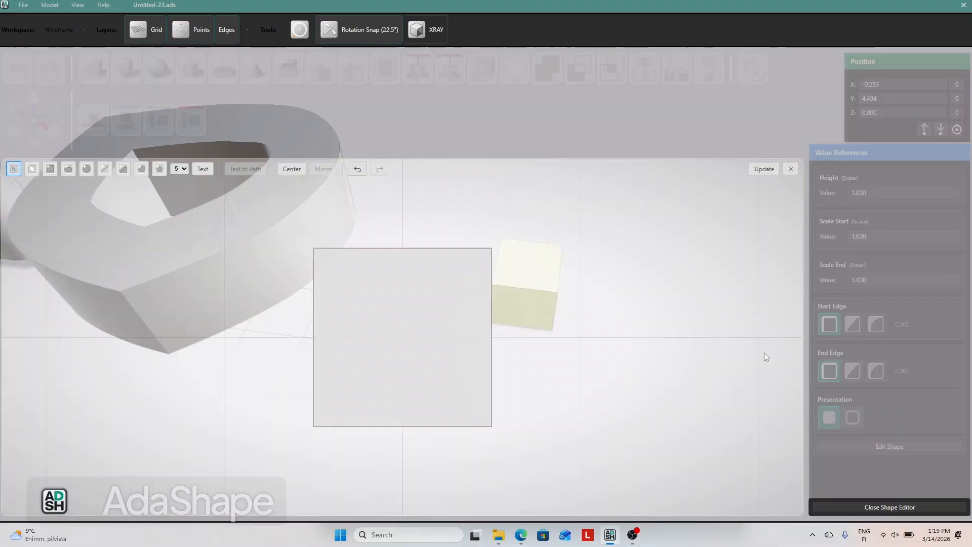
click(515, 324)
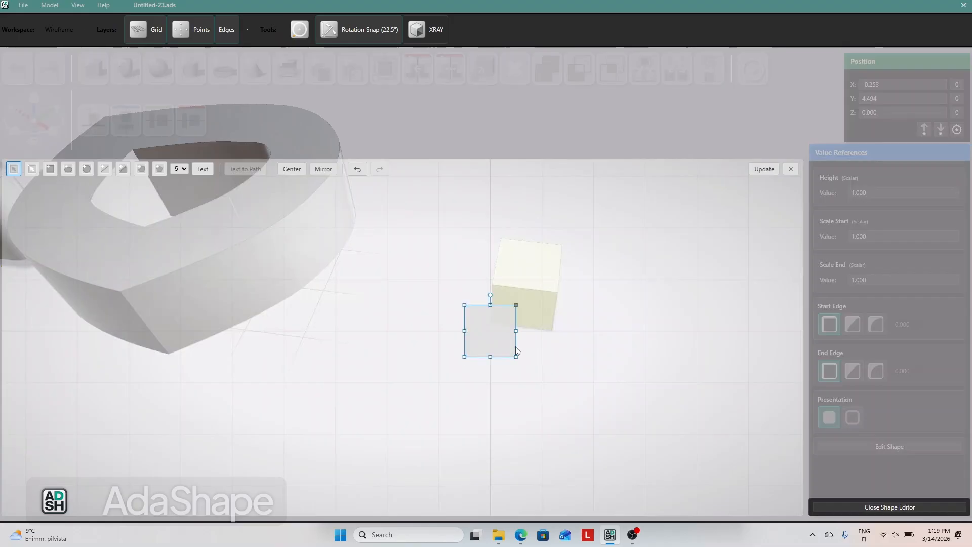
key(Delete)
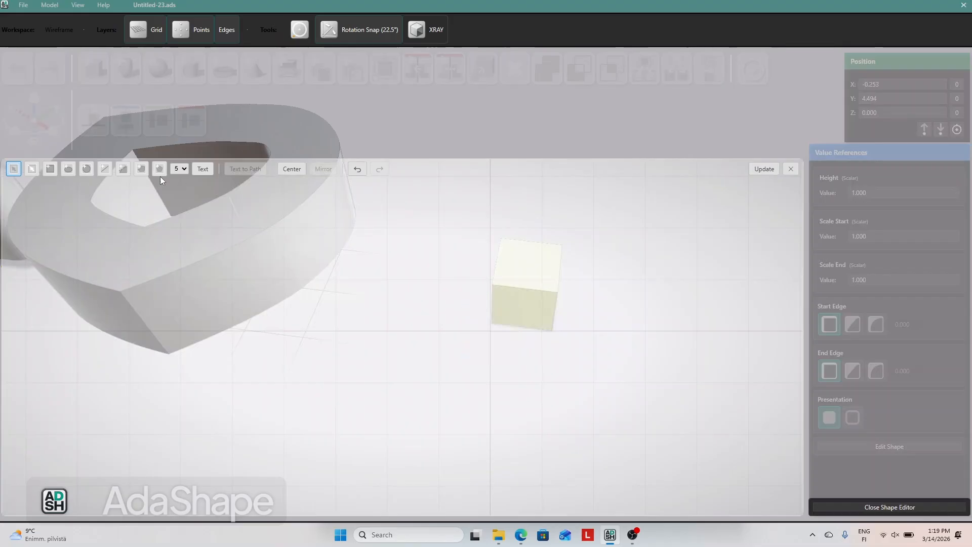
Draw a closed, four-armed star-like polygon around the origin, about six grid cells wide, with a small notch in the upper arm.
click(142, 172)
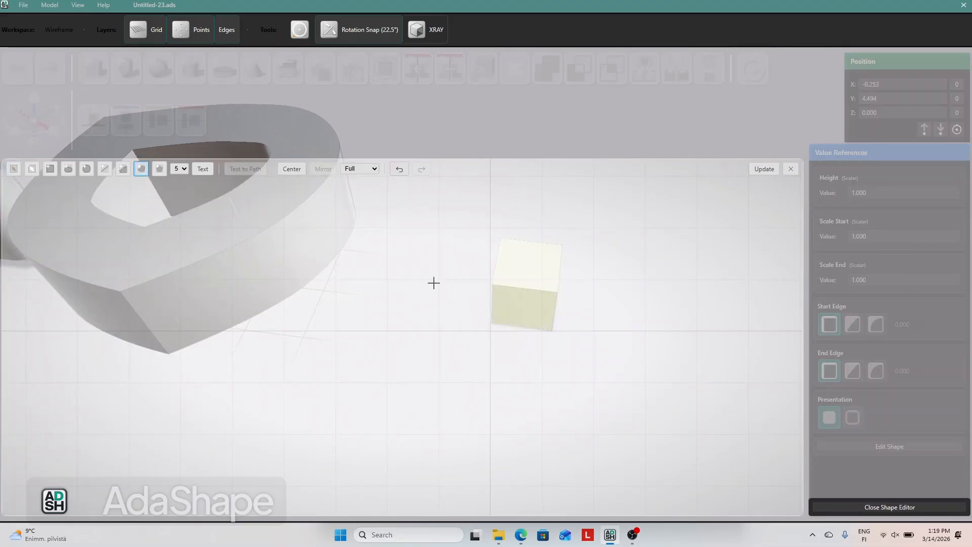
click(480, 326)
click(340, 251)
click(317, 340)
click(477, 358)
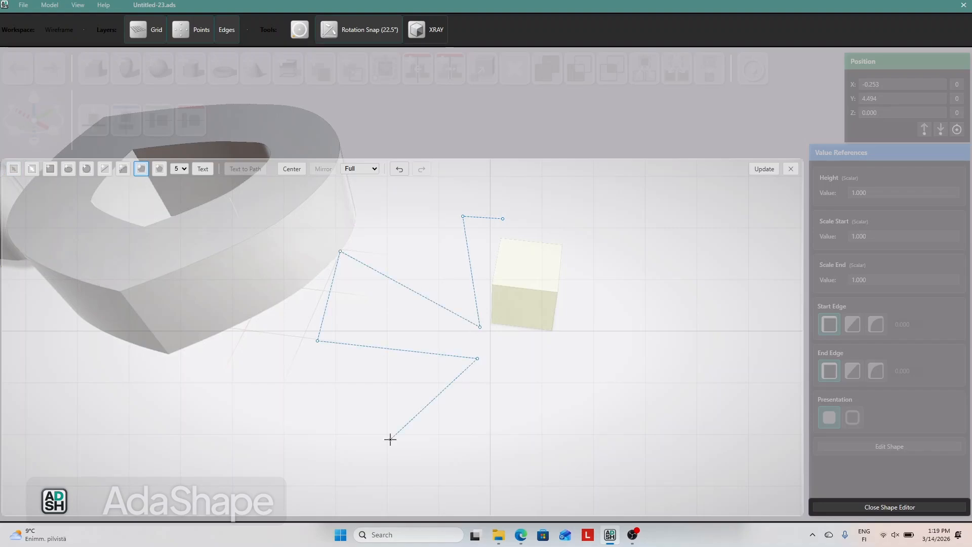
click(390, 439)
click(497, 486)
click(496, 365)
click(633, 442)
click(637, 280)
click(516, 331)
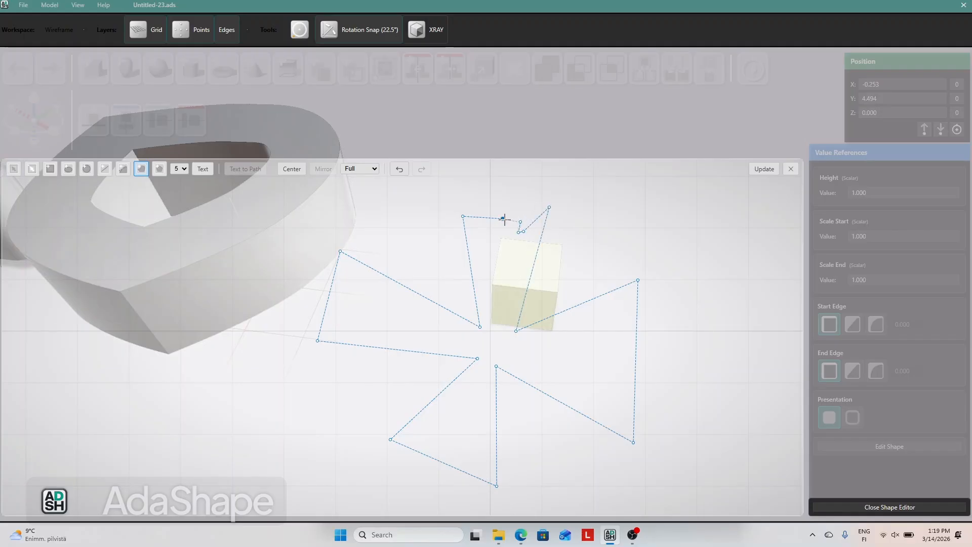
click(518, 219)
Set the star polygon's corner rounding to Full, round all its corners generously, and update the extruded shape.
click(617, 383)
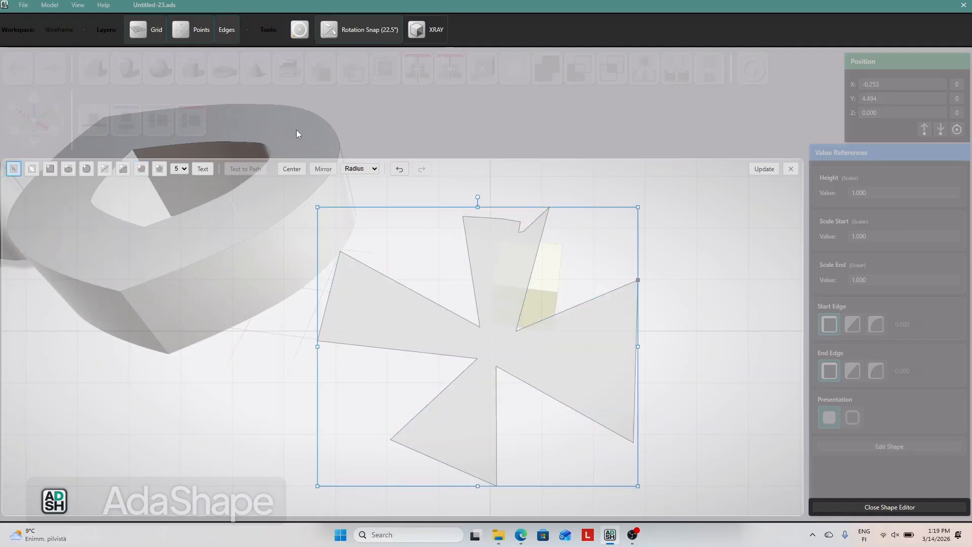
click(372, 169)
click(355, 206)
drag(637, 281, 567, 298)
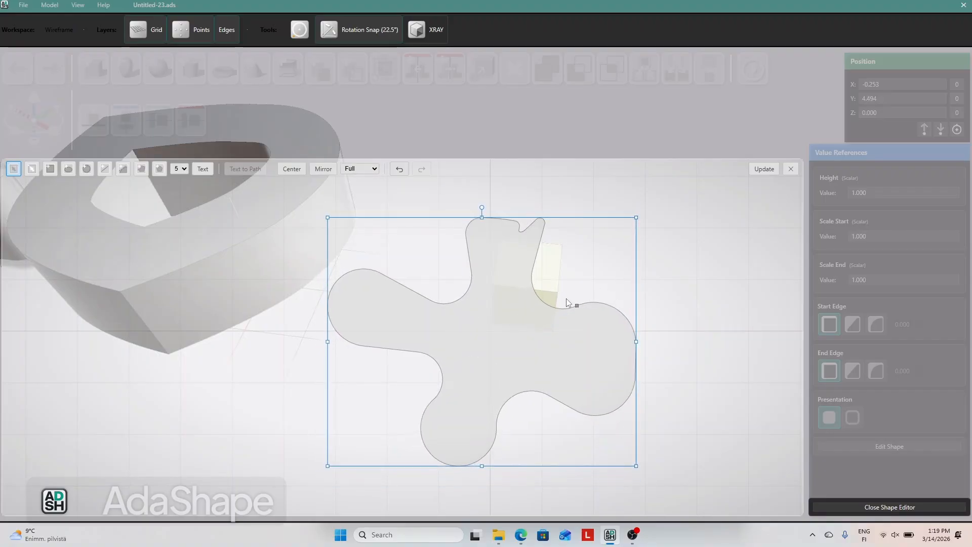
click(764, 168)
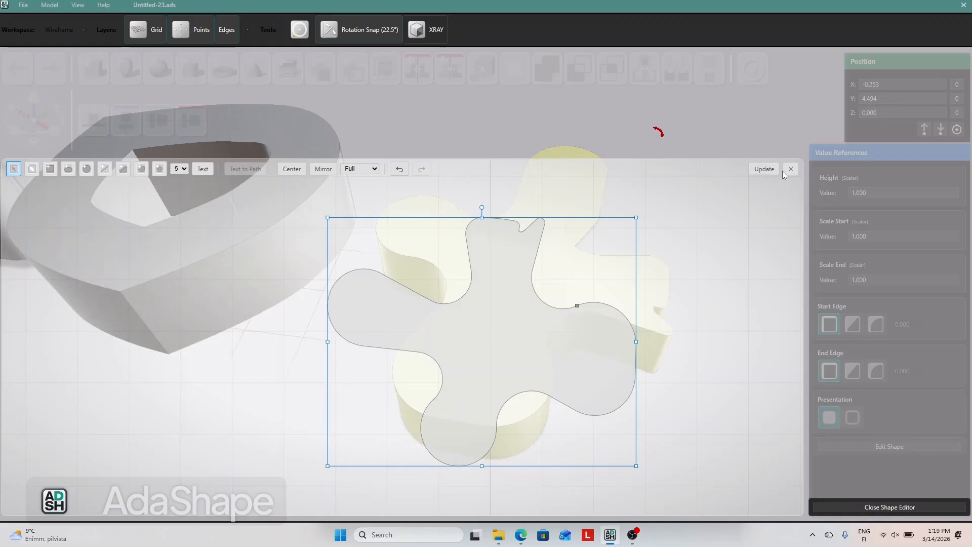
click(789, 169)
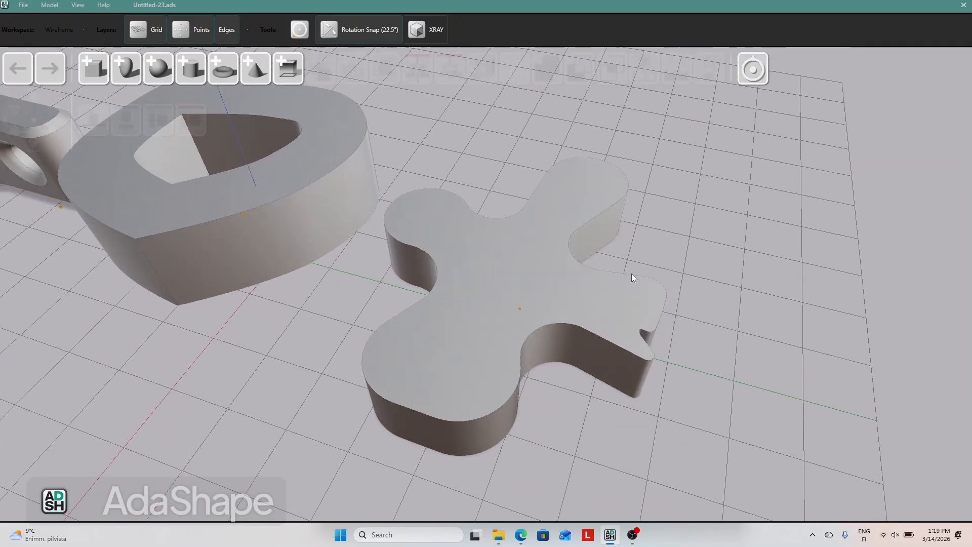
Chamfer the end edge of the rounded star shape by about 0.097.
click(631, 274)
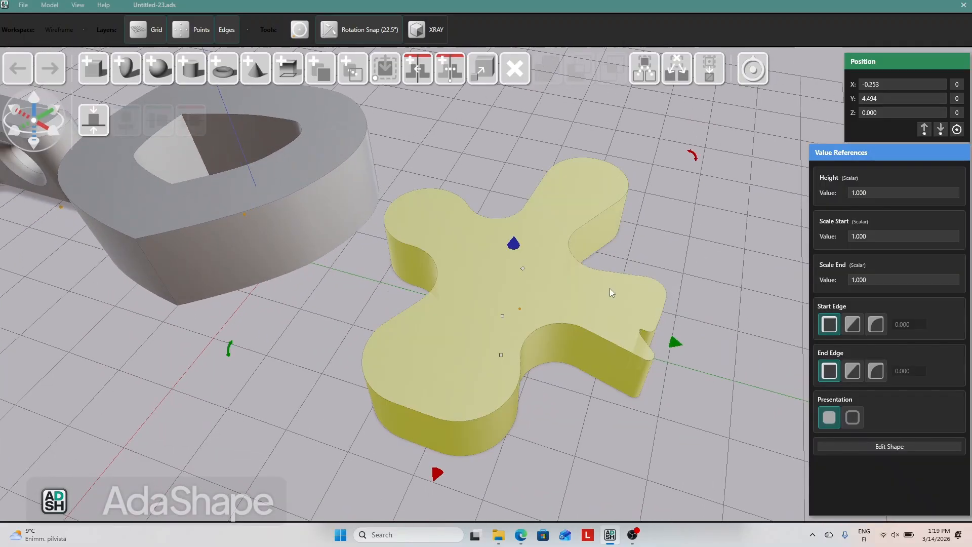
click(851, 374)
drag(660, 234, 657, 198)
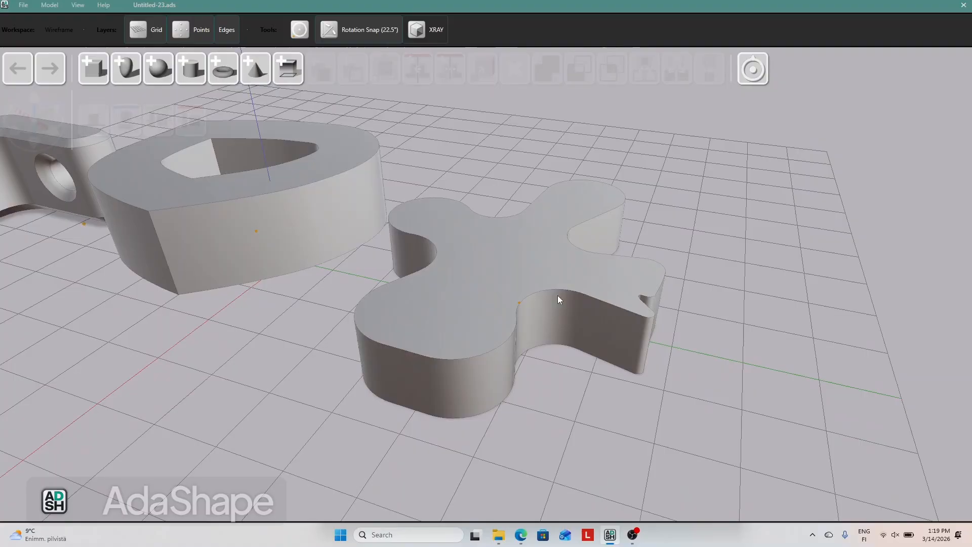
click(481, 304)
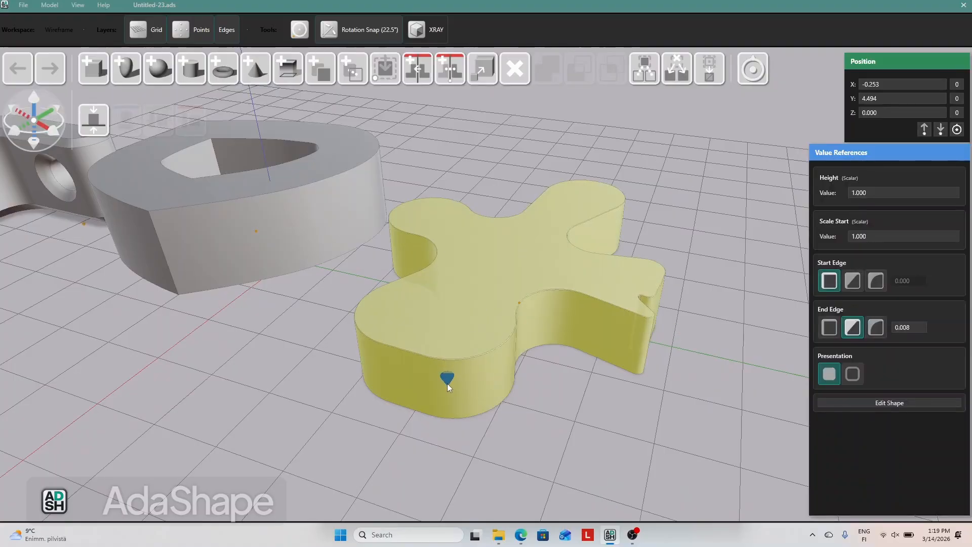
drag(447, 388, 448, 393)
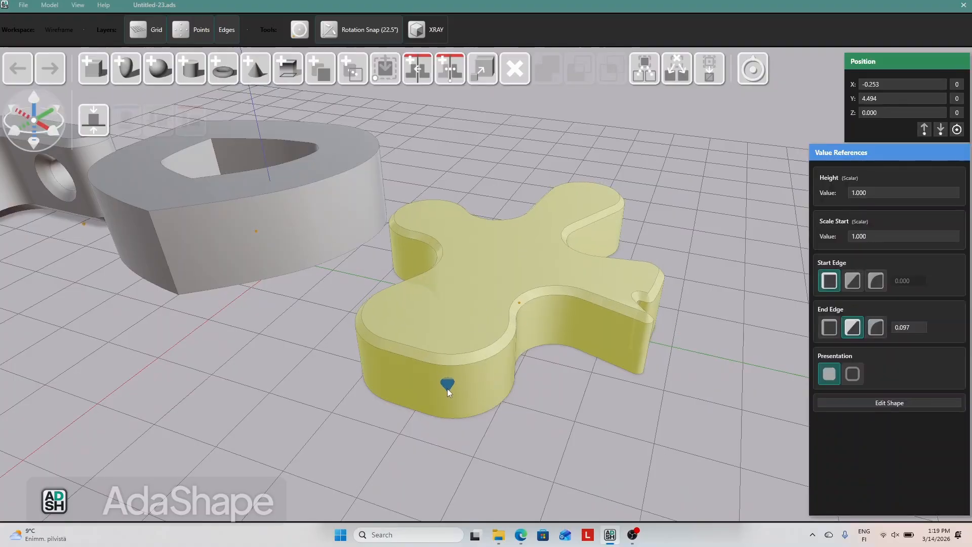
click(579, 398)
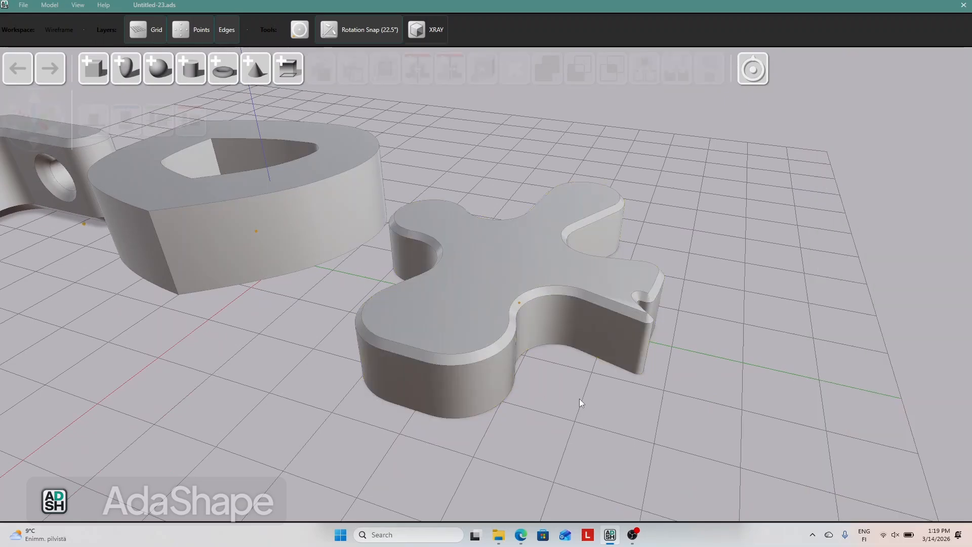
middle_drag(579, 398, 550, 396)
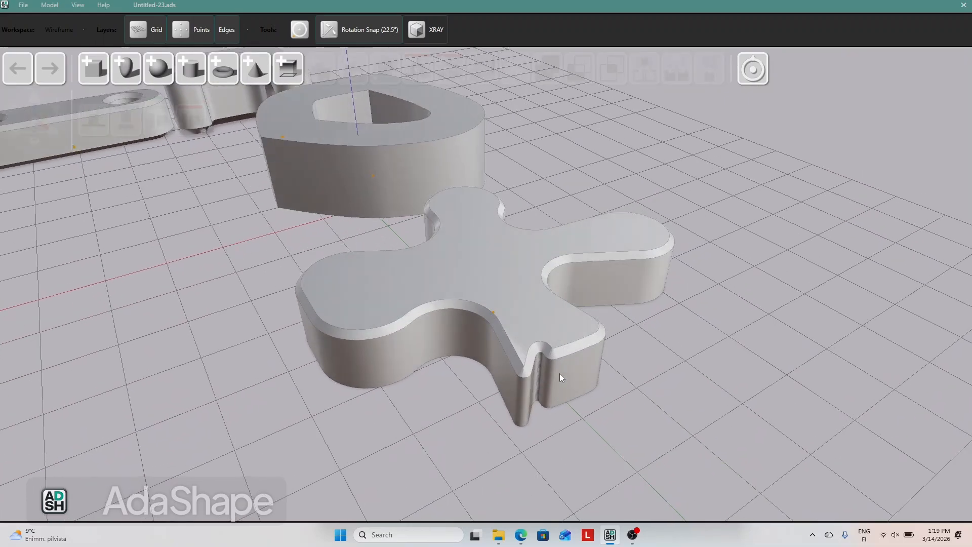
middle_drag(456, 376, 495, 395)
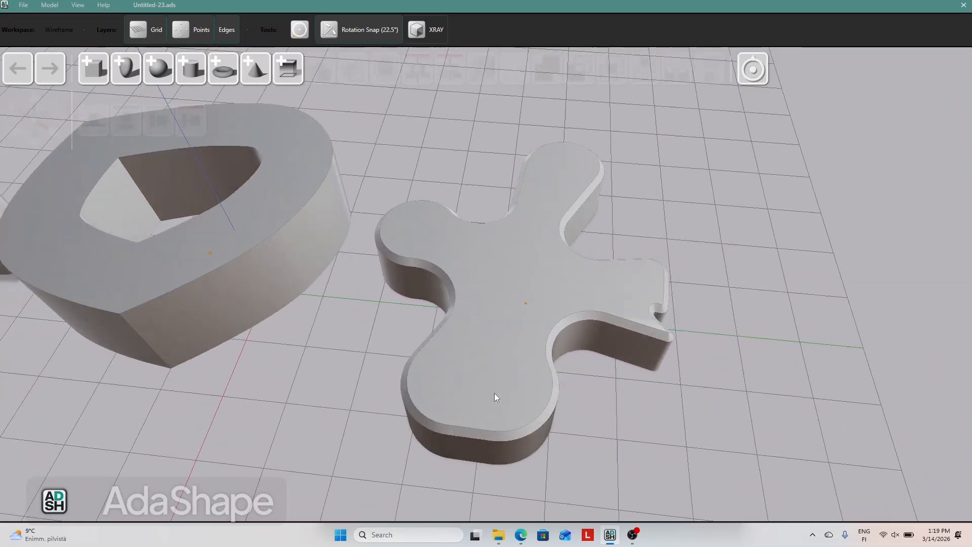
Select the hollow curved outline shape and chamfer its end edge by about 0.224.
mouse_move(660, 435)
middle_down()
mouse_move(622, 430)
mouse_move(641, 414)
mouse_move(660, 435)
middle_up()
drag(510, 318, 484, 119)
middle_drag(484, 119, 323, 157)
click(448, 287)
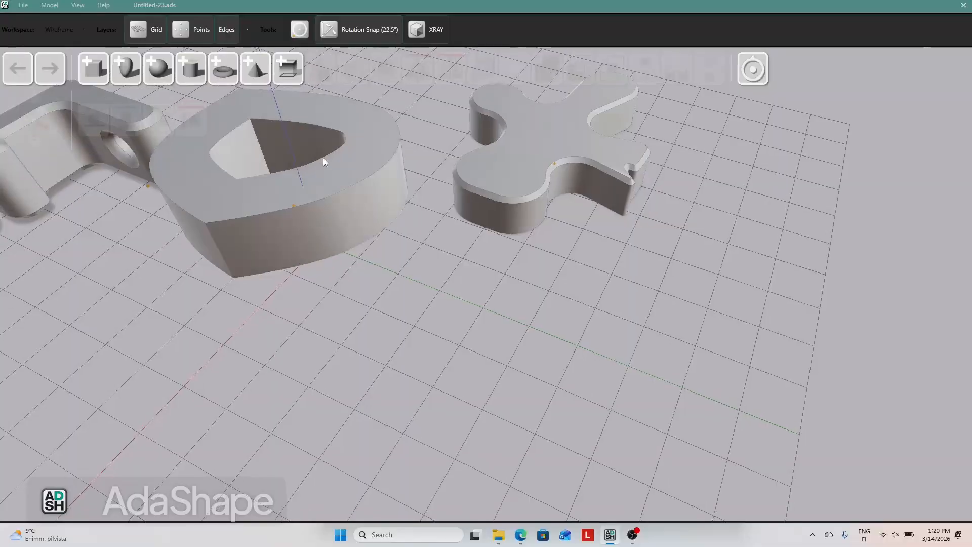
click(329, 161)
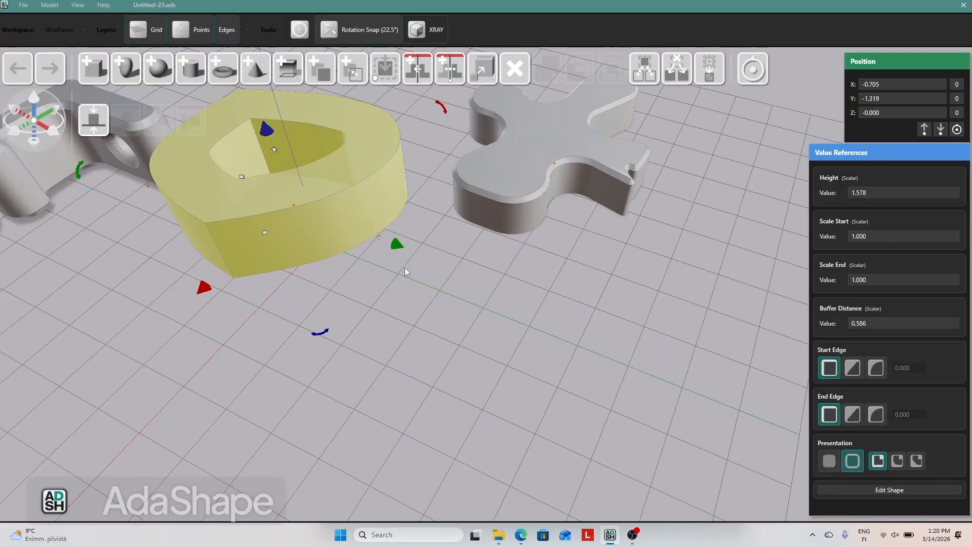
middle_drag(405, 267, 440, 282)
drag(666, 418, 624, 315)
click(623, 314)
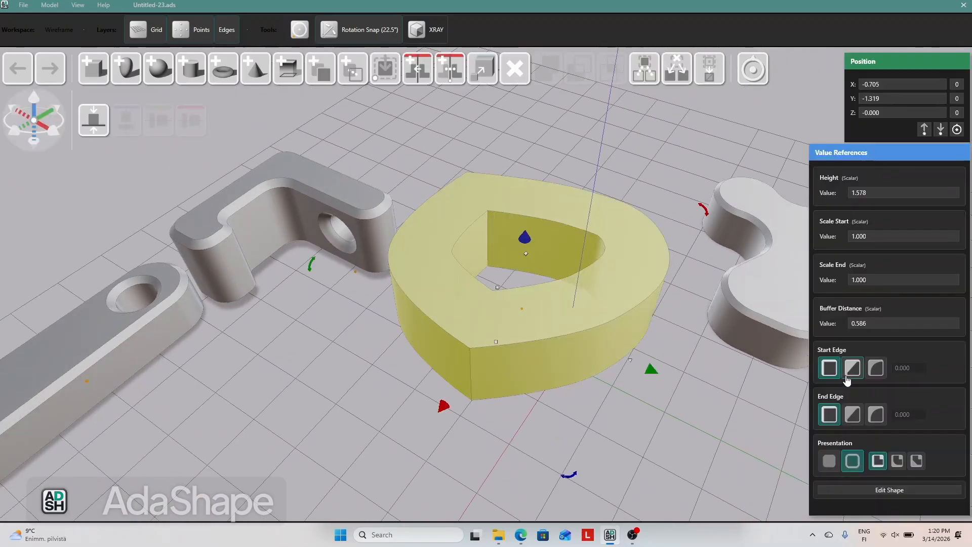
click(852, 415)
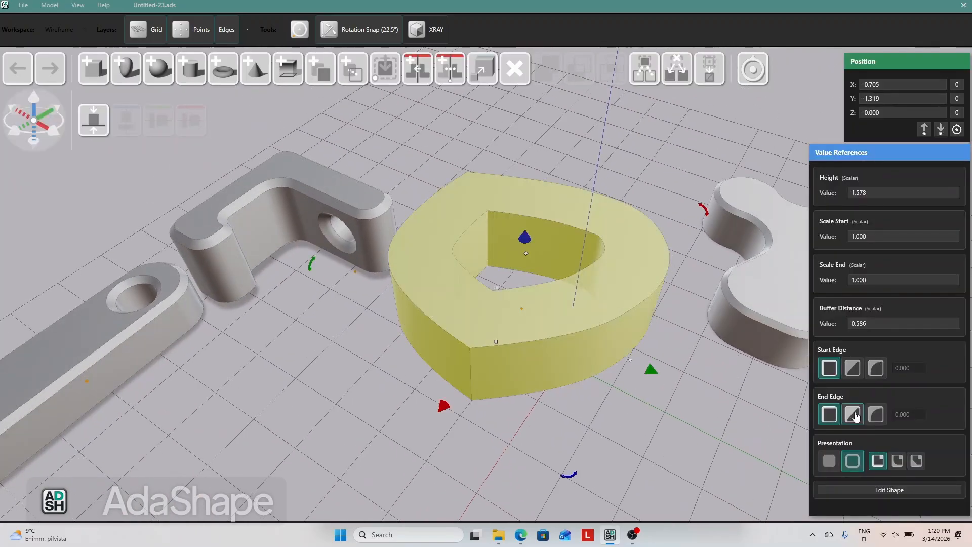
drag(454, 339, 455, 368)
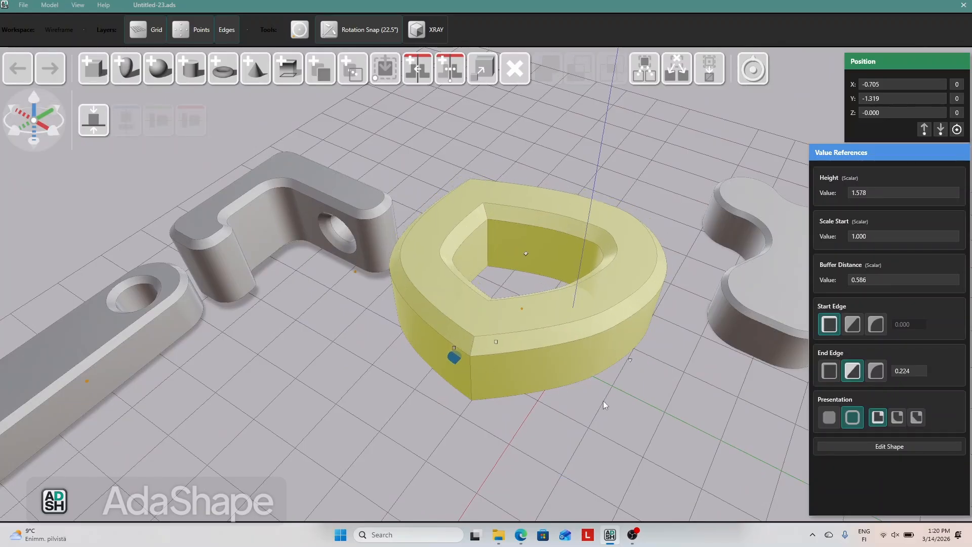
Change the hollow shape's end edge from a chamfer to a rounded edge, keeping the 0.224 size.
click(875, 374)
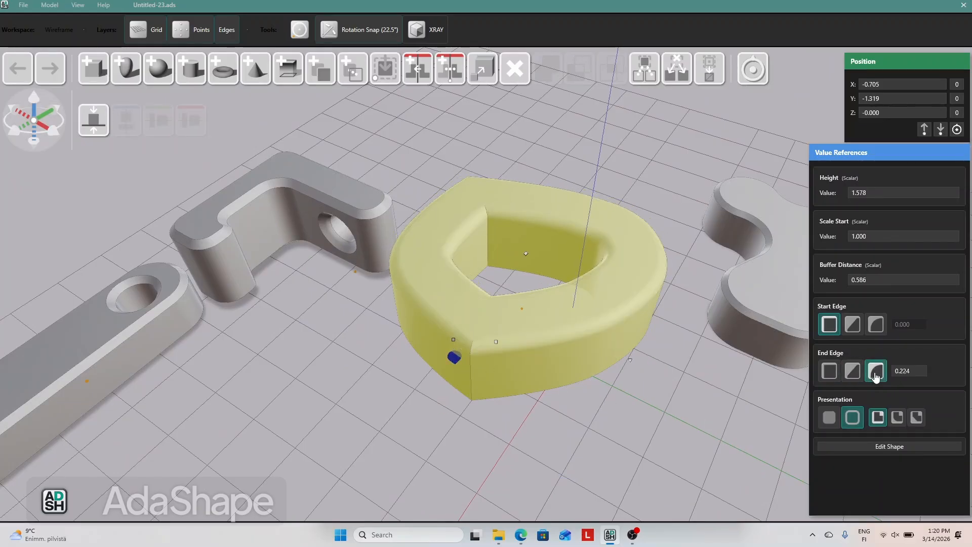
click(607, 406)
drag(606, 405, 598, 354)
click(594, 345)
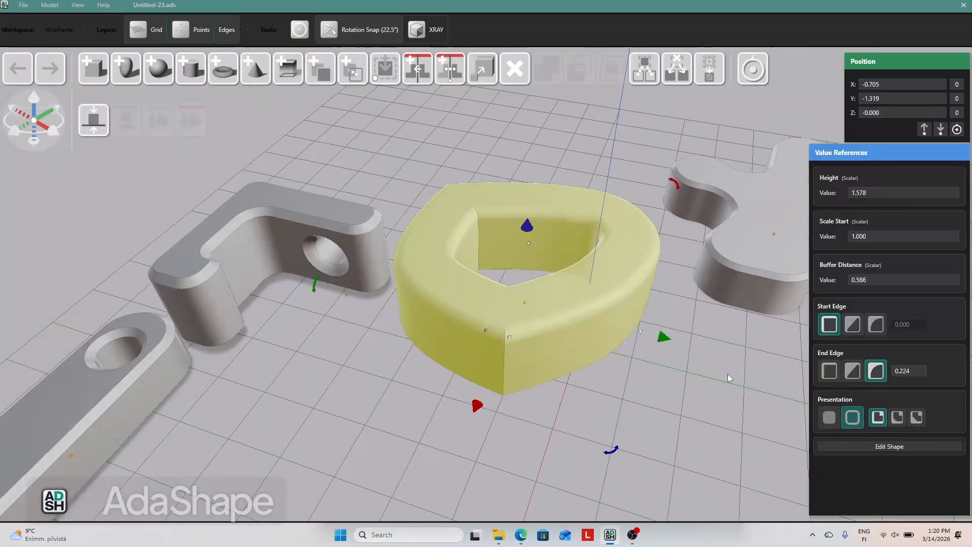
Try the rounded and Bevel corner styles on the hollow shape's outline, and set it back to rounded corners.
click(894, 423)
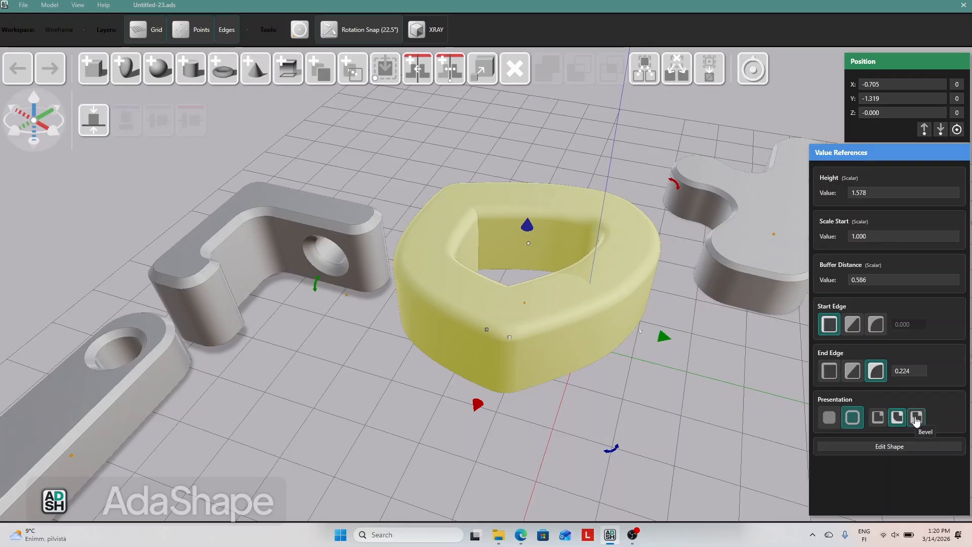
click(916, 418)
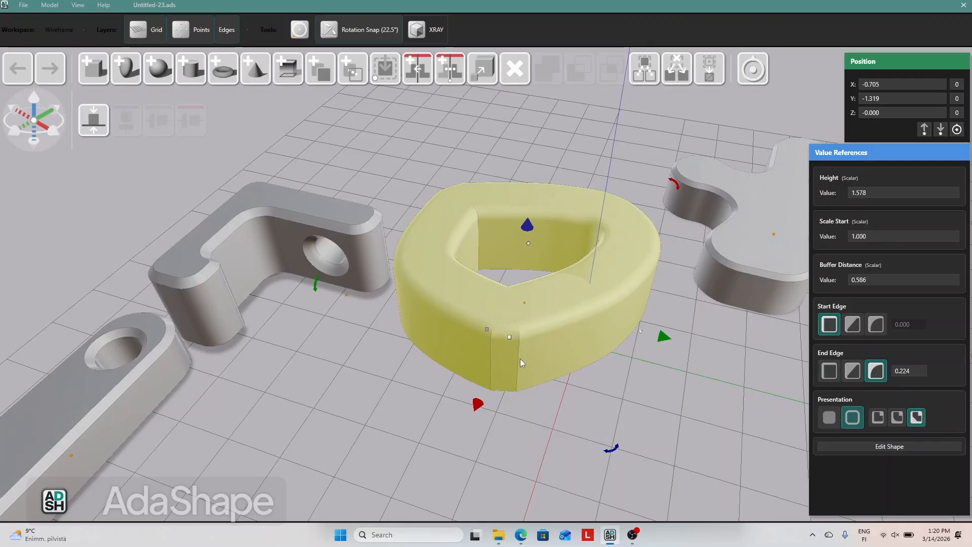
click(897, 417)
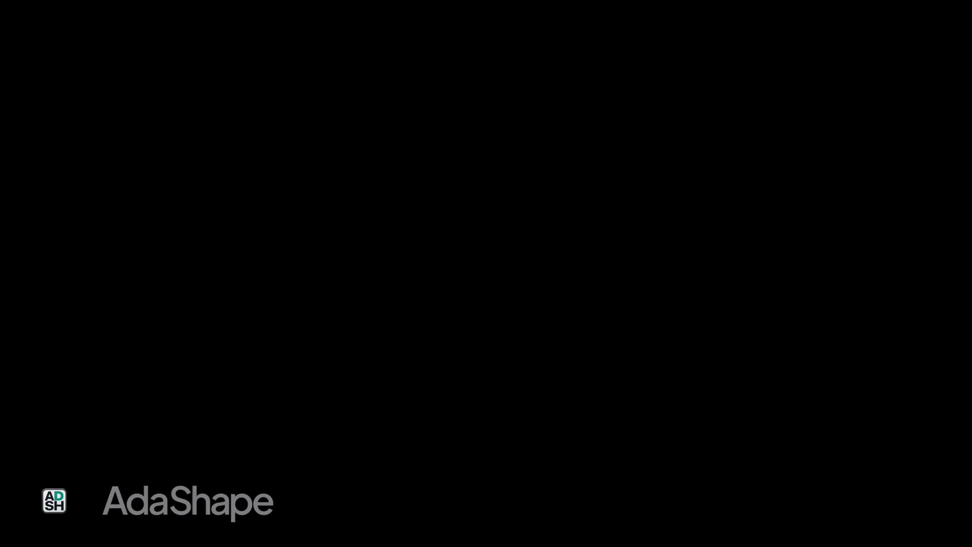